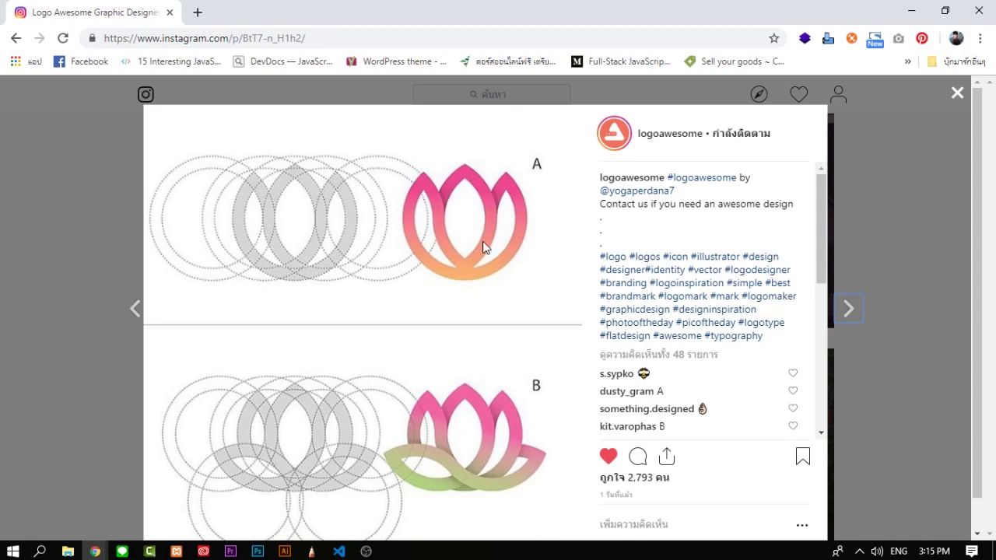
Bring up Illustrator's blank Untitled-1 artboard and choose the Ellipse tool from the shape flyout.
scroll(707, 340, "down", 1)
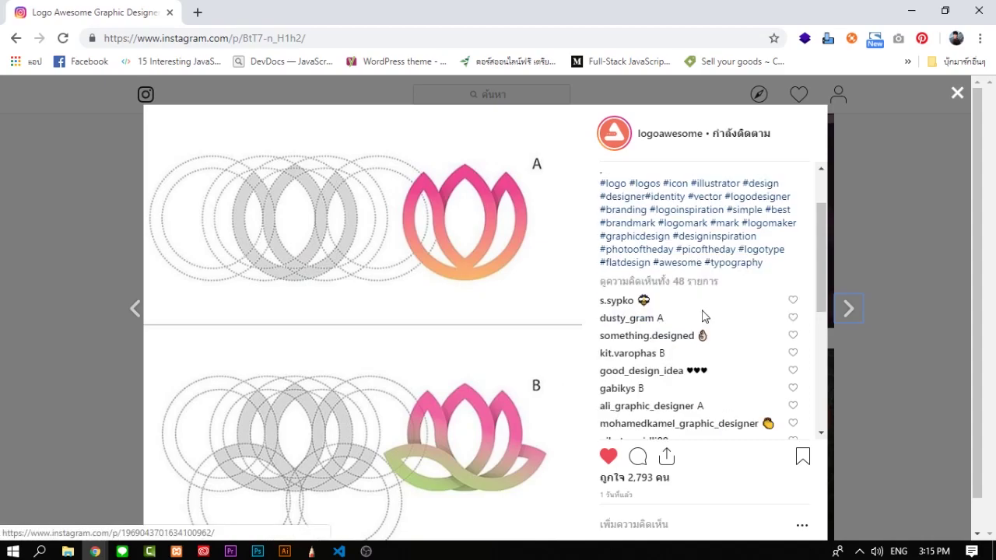
scroll(768, 316, "up", 1)
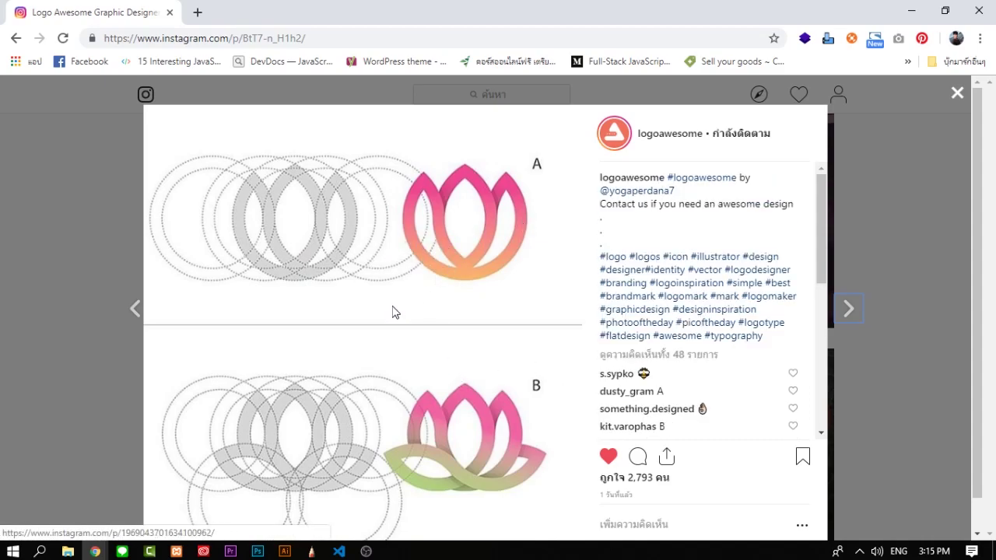
left_click(285, 551)
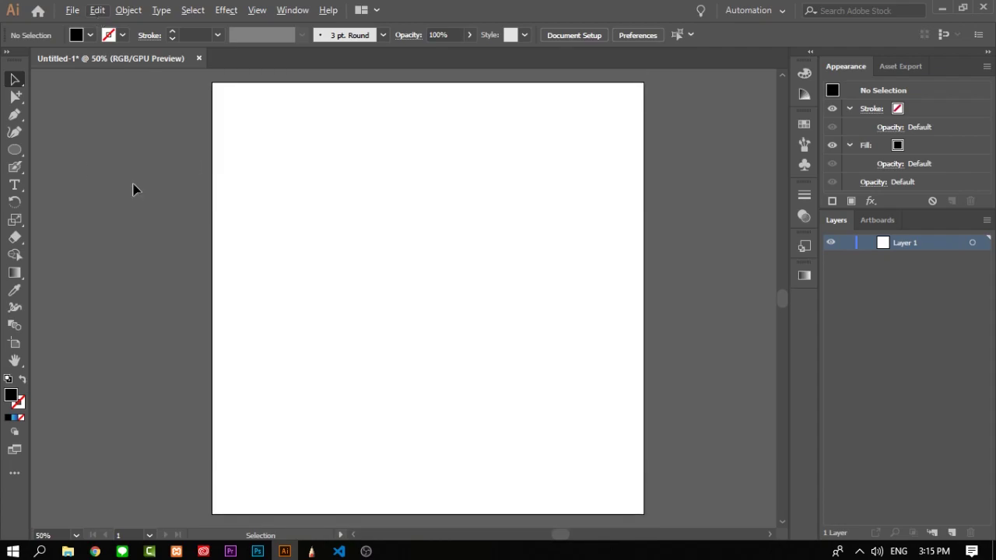
left_click(14, 152)
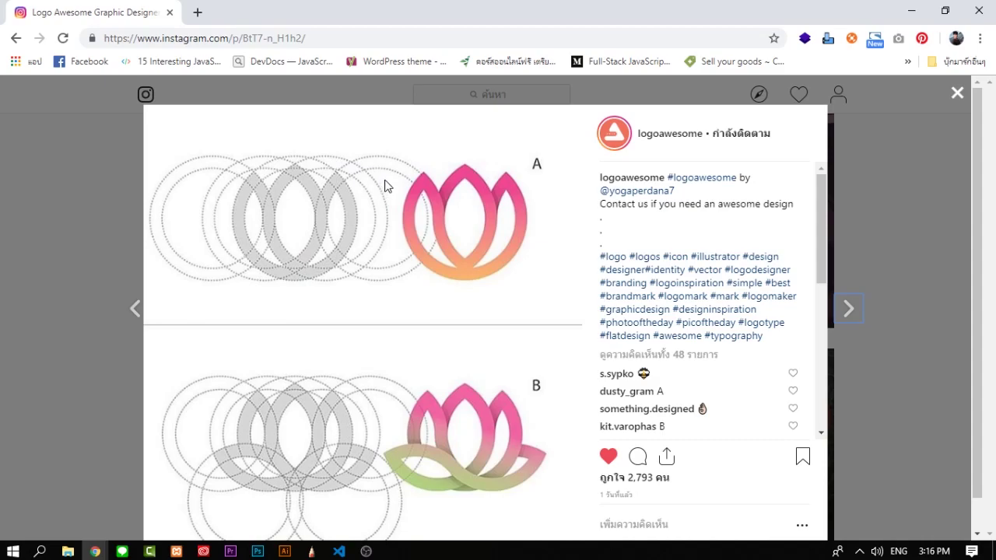
key("alt")
key("alt+Tab")
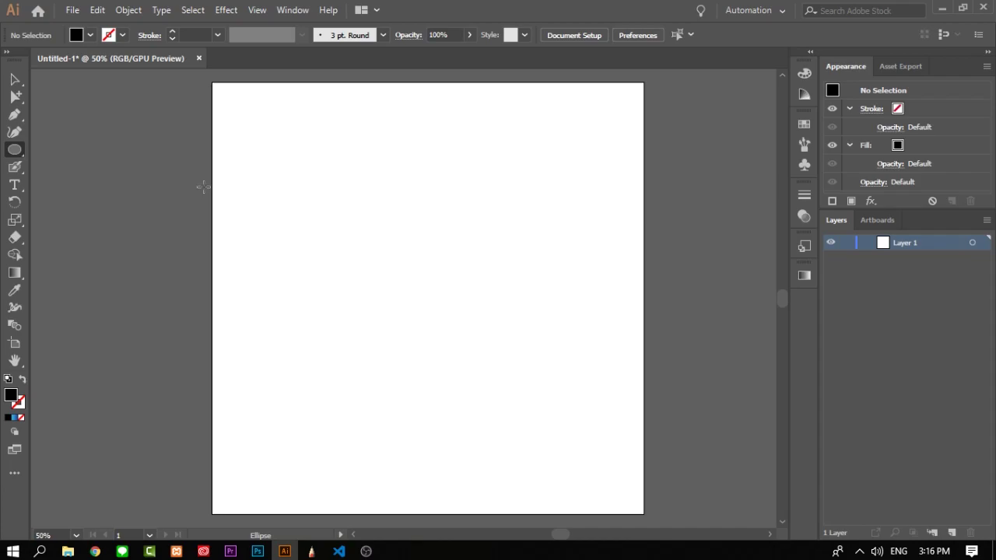
Replace the black-filled circle with an unfilled, black-outlined circle near the artboard's top-left.
left_click_drag(250, 128, 467, 344)
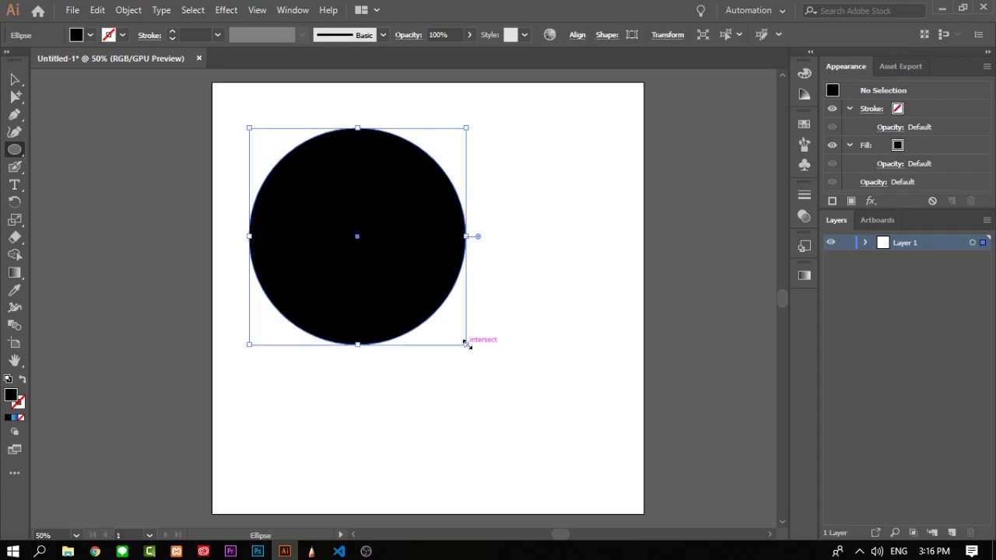
key("Delete")
left_click_drag(14, 149, 78, 168)
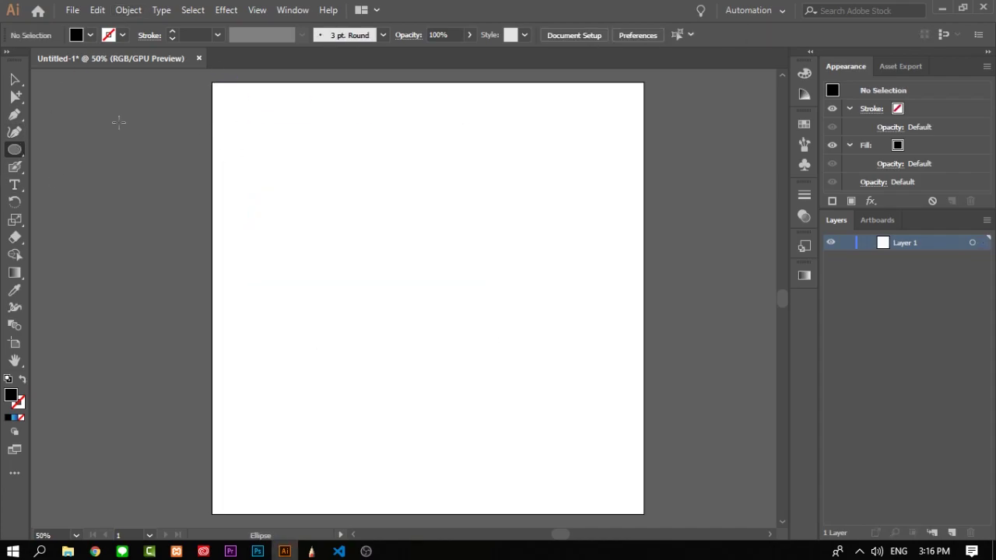
left_click(22, 379)
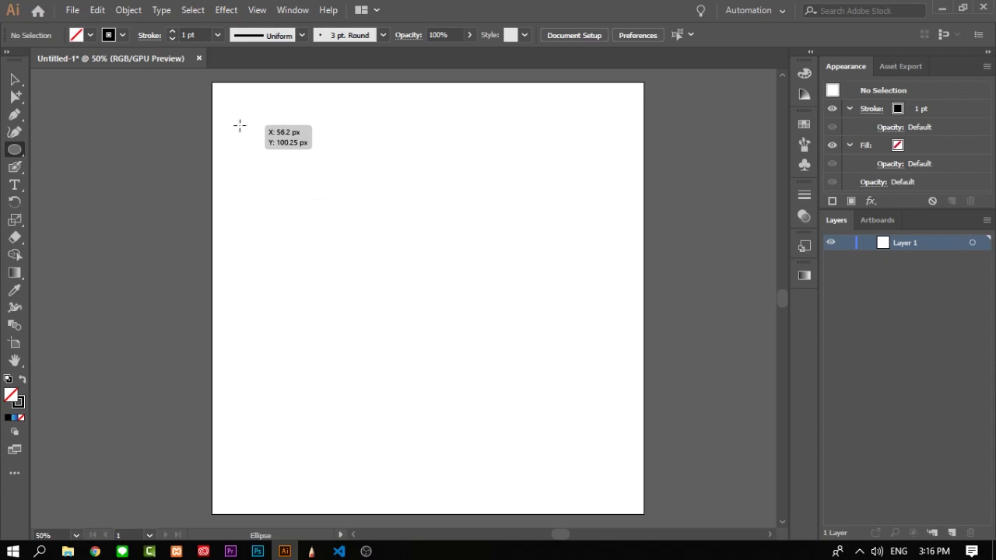
left_click_drag(250, 129, 423, 302)
Select the circle and raise its stroke weight to 30 pt.
key("v")
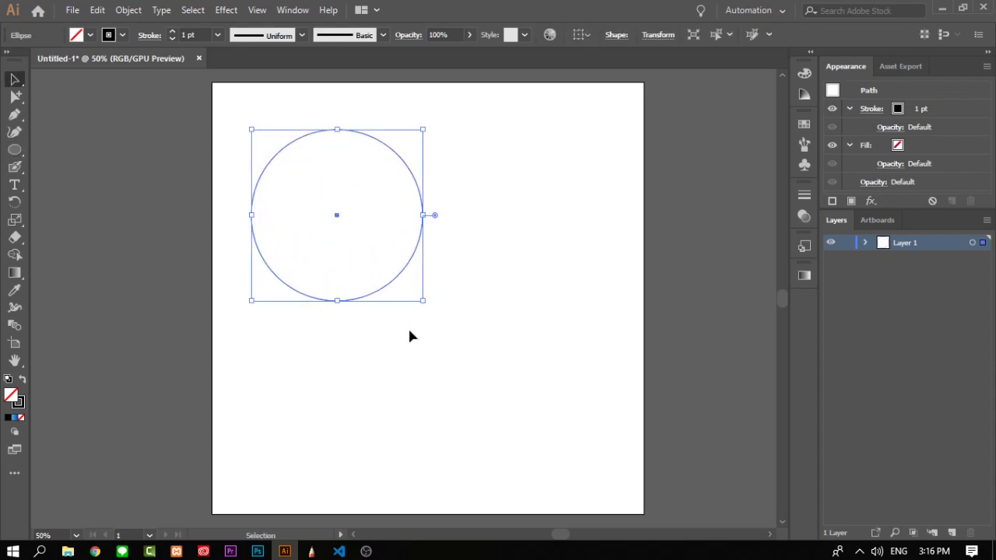
left_click(411, 336)
left_click_drag(473, 130, 211, 356)
left_click_drag(487, 372, 326, 187)
left_click_drag(552, 355, 345, 213)
left_click(172, 31)
left_click(172, 31)
left_click(172, 31)
left_click(172, 31)
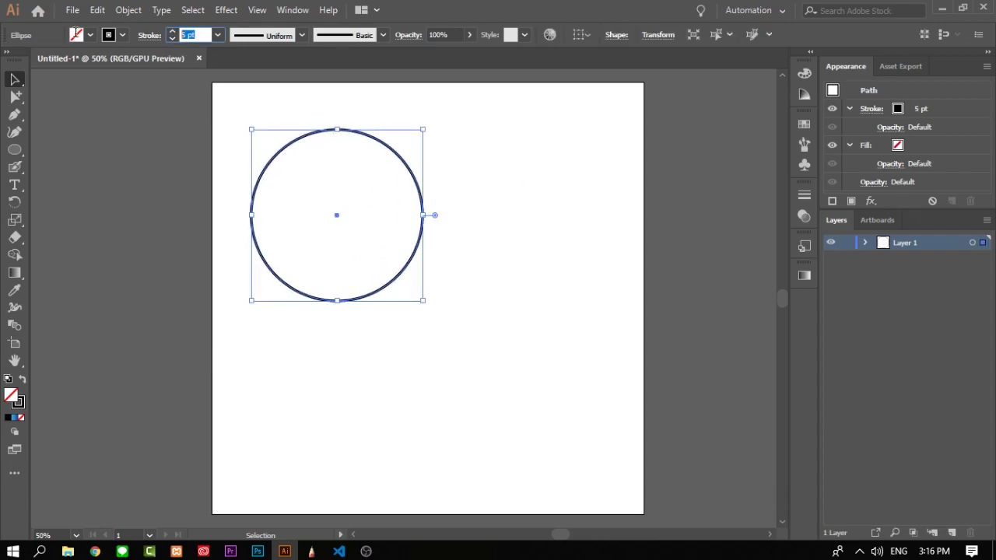
type("30")
key("Return")
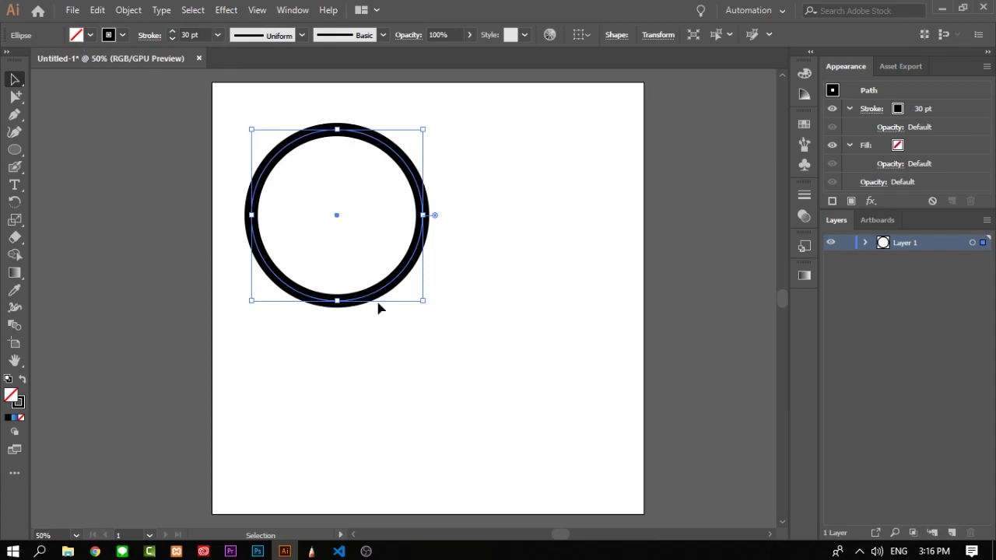
left_click(435, 285)
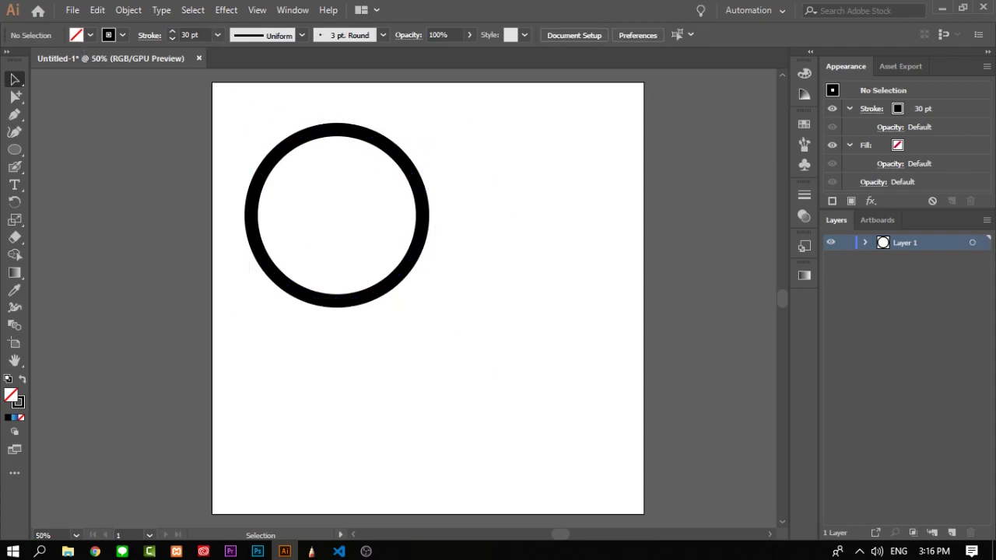
Set the ring's stroke weight to 35 pt and move it up and left.
left_click(95, 551)
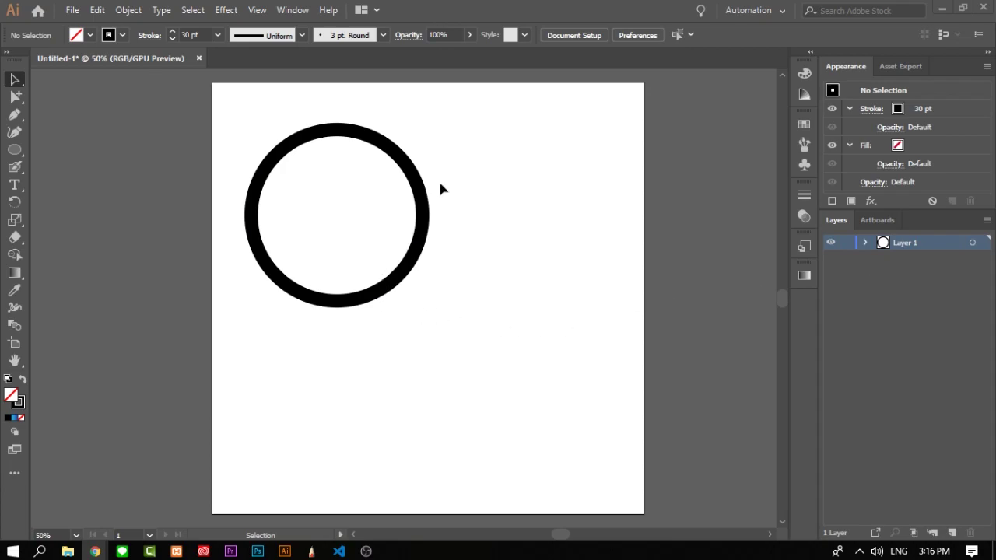
left_click(272, 280)
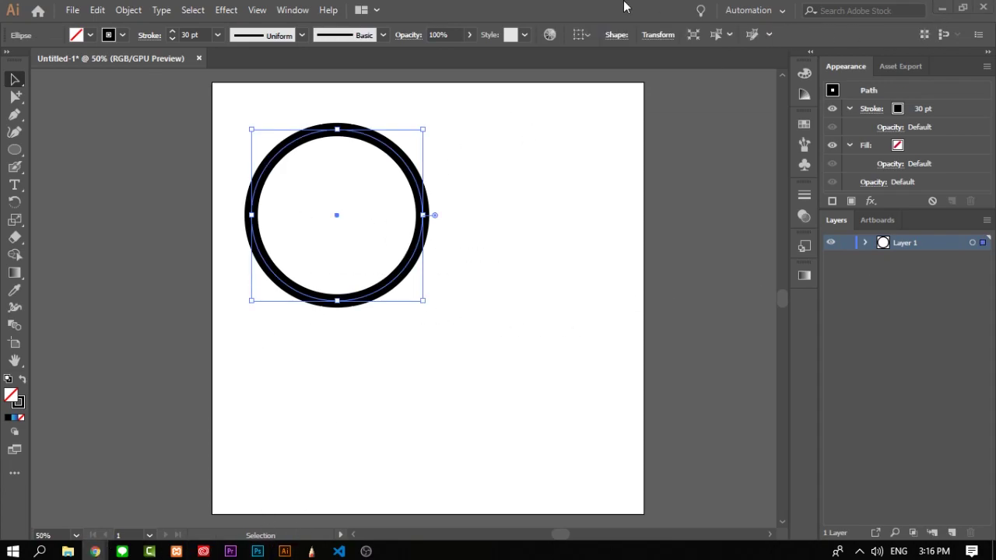
key("alt+Tab")
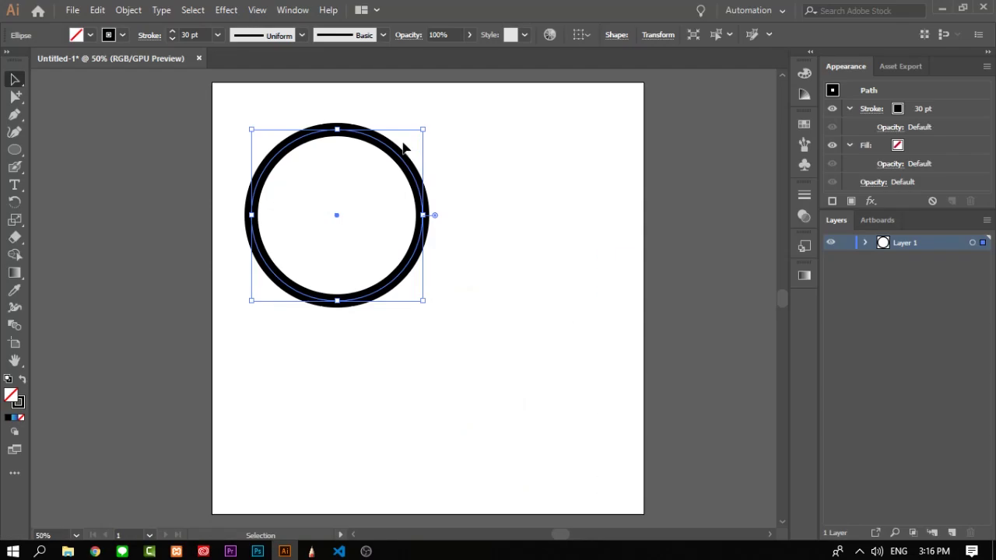
left_click(191, 35)
type("35")
key("Return")
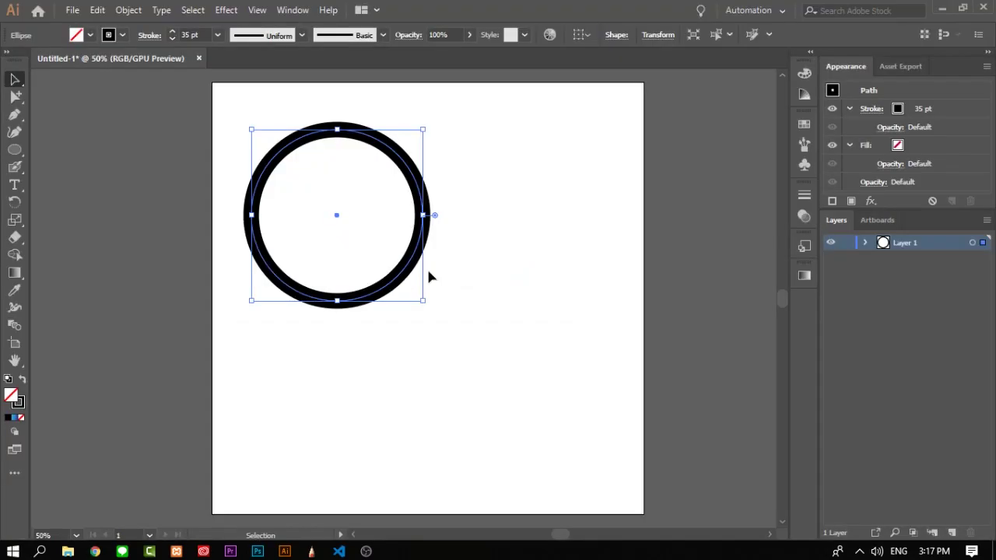
left_click(429, 274)
left_click_drag(414, 189, 396, 175)
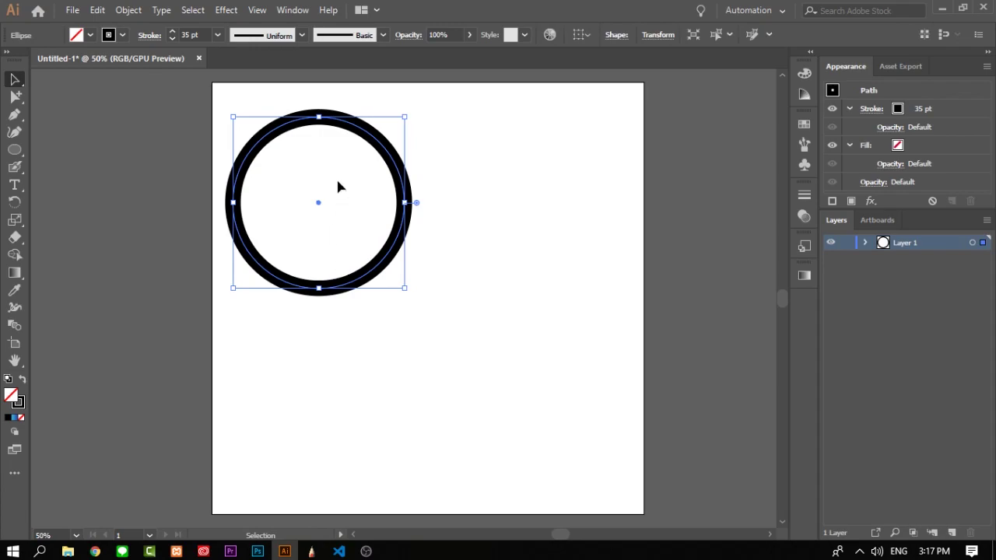
Expand the ring's fill and stroke, then swap fill and stroke to show two thin outlines.
left_click(137, 12)
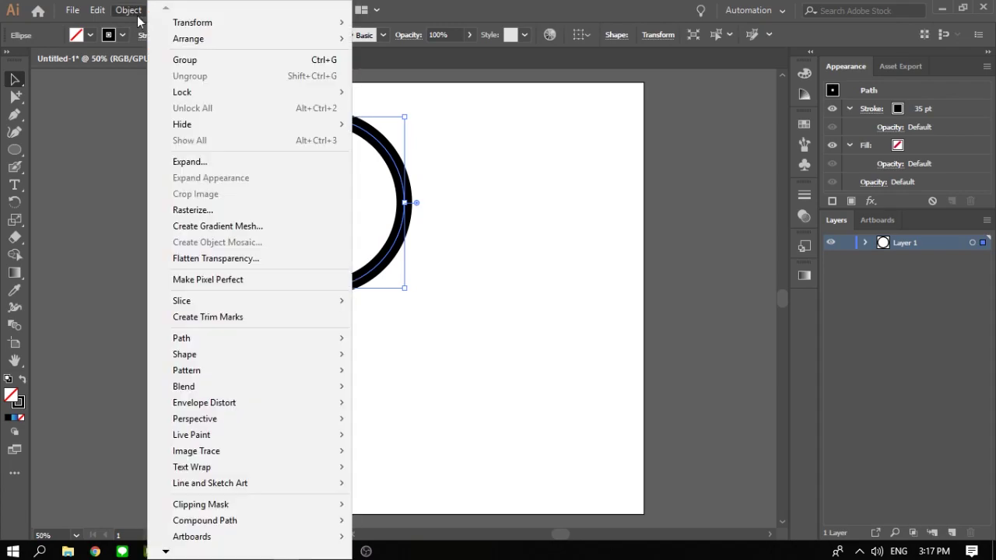
left_click(195, 161)
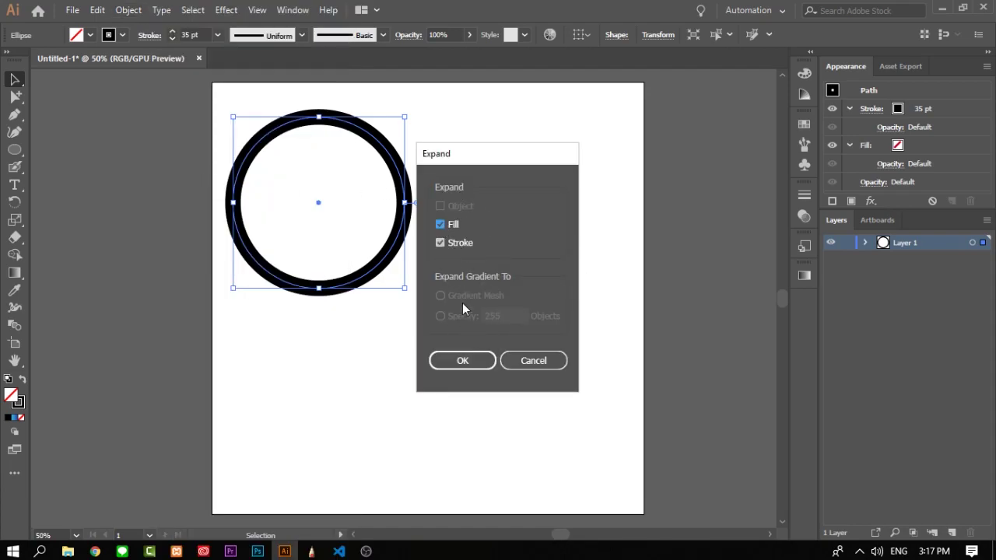
left_click(462, 363)
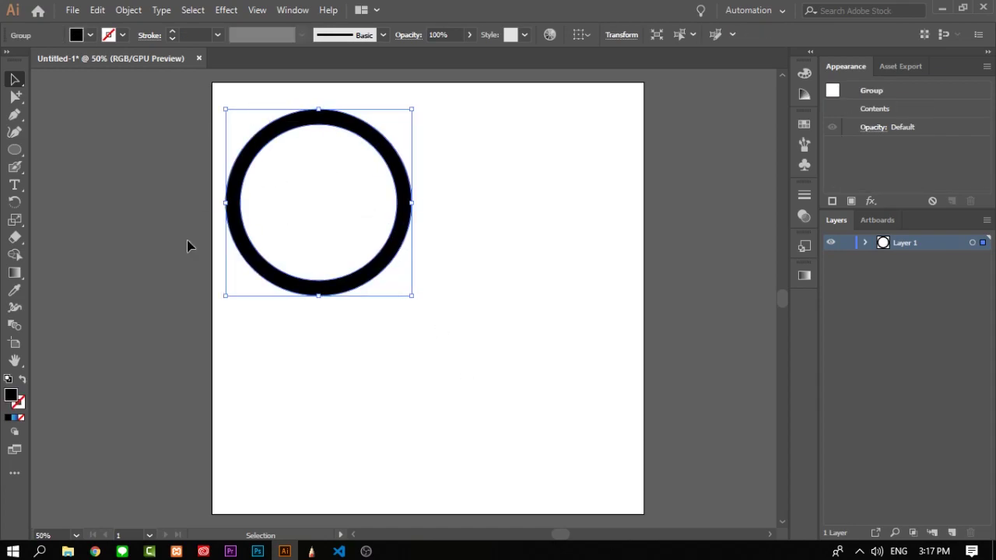
left_click(23, 380)
Select the two-circle ring group and drag an overlapping copy to the right.
left_click(424, 198)
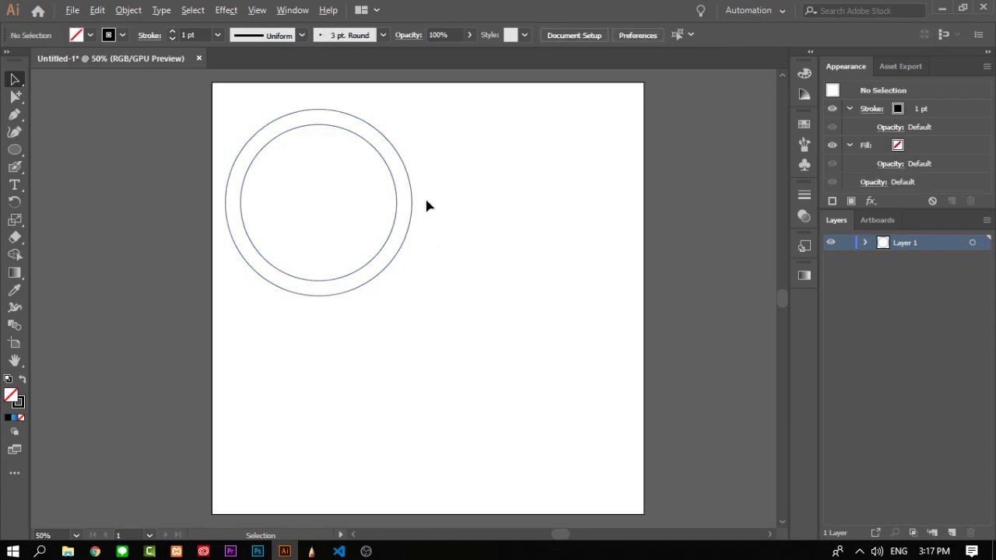
scroll(324, 138, "up", 2)
scroll(316, 187, "down", 1)
scroll(295, 187, "down", 1)
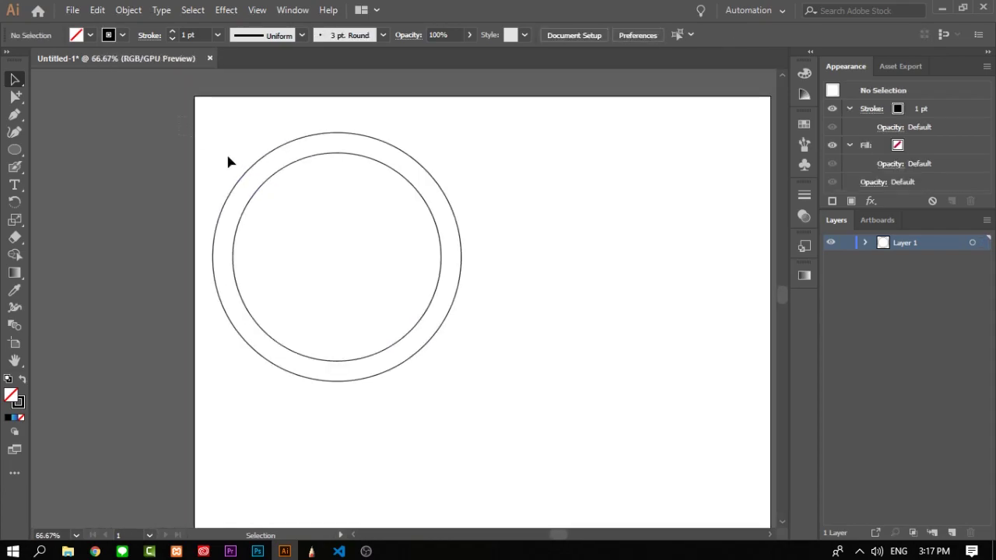
left_click_drag(226, 151, 540, 436)
key("alt+Tab")
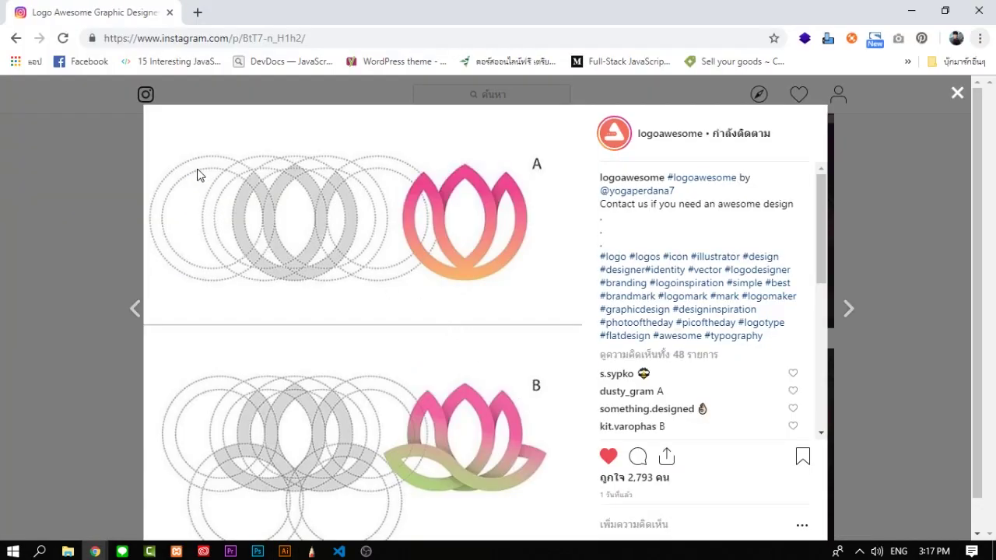
key("alt+Tab")
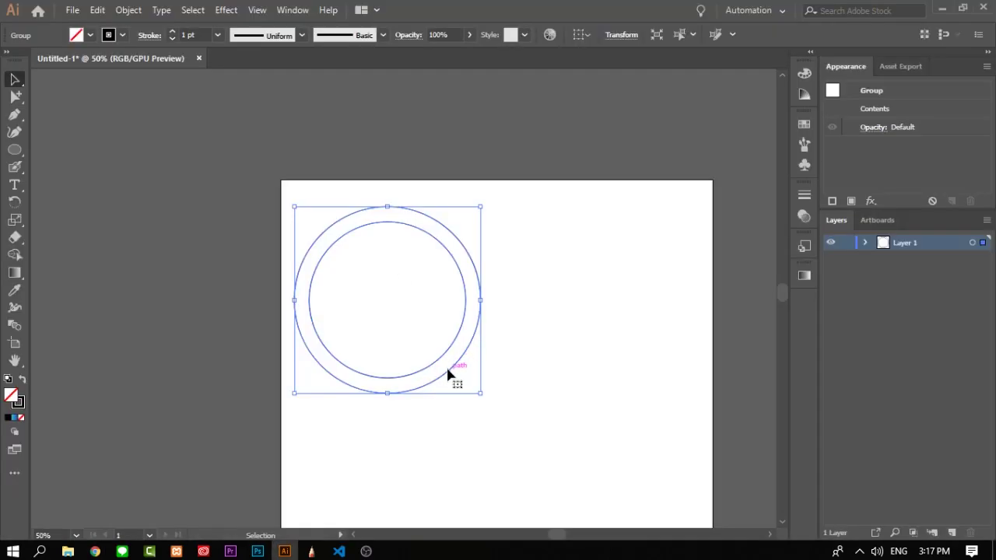
left_click_drag(447, 375, 548, 380)
left_click(427, 306)
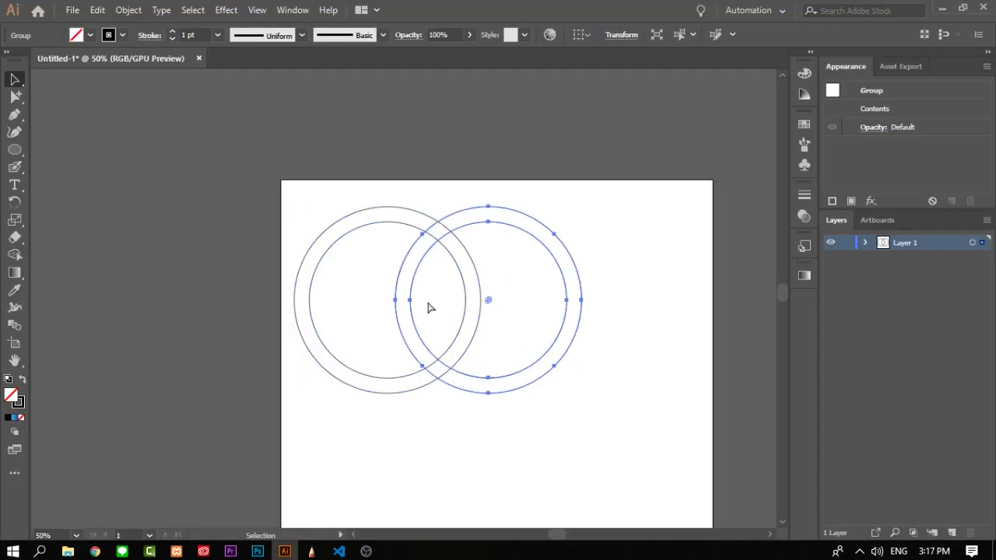
Reselect the ring, compare with the lotus reference, and place an overlapping copy to its right.
key("alt+Tab")
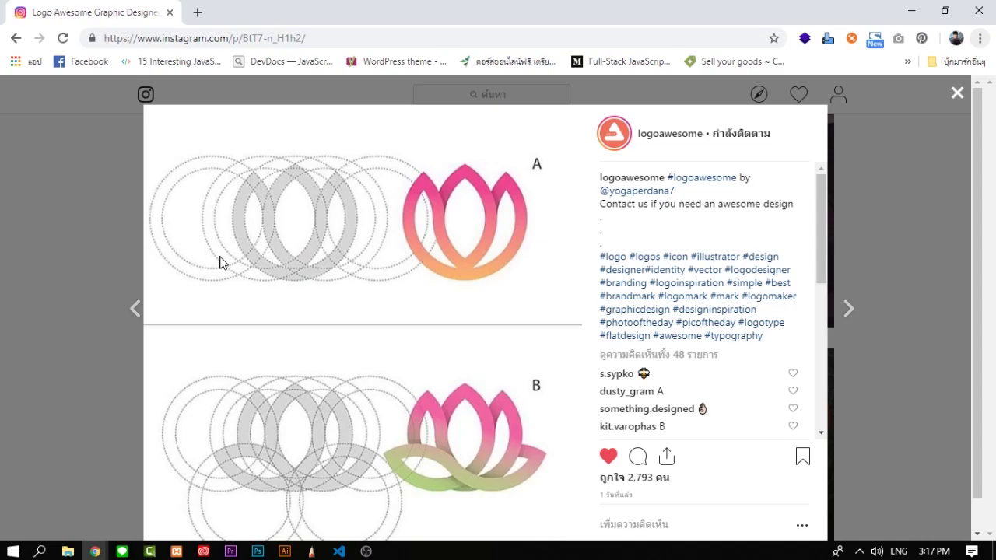
key("alt+Tab")
left_click(489, 278)
left_click_drag(486, 268, 343, 374)
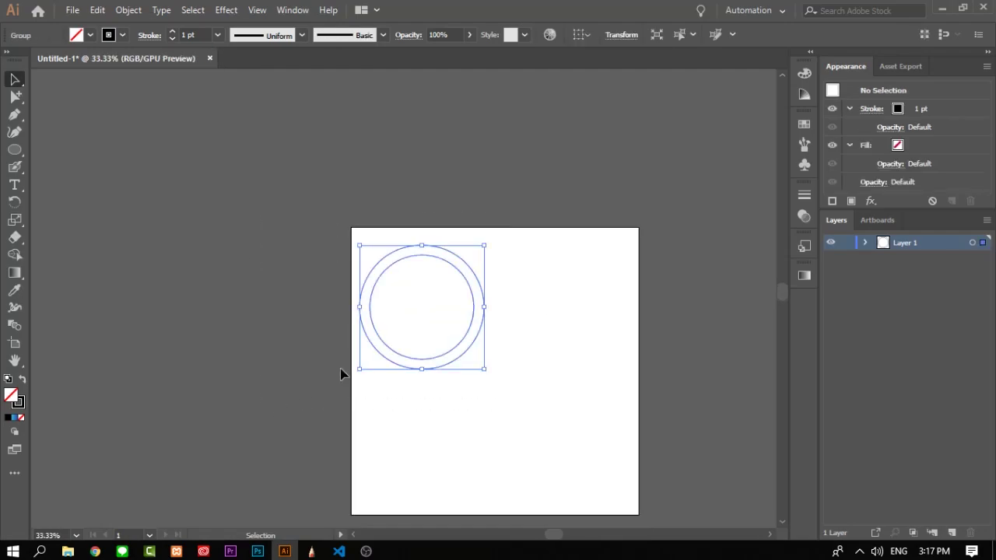
key("ctrl+1")
key("ctrl+minus")
key("ctrl+minus")
key("ctrl+minus")
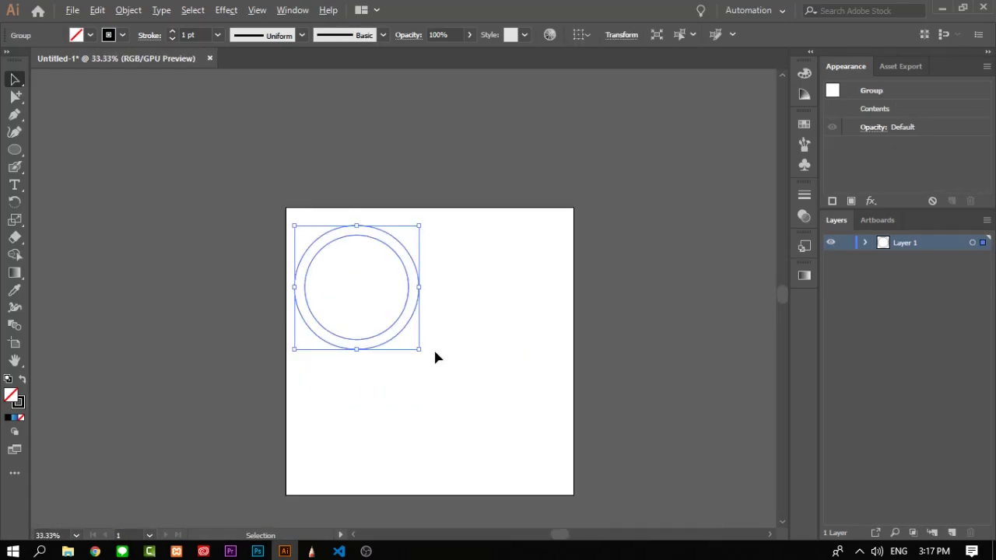
key("ctrl+plus")
key("alt+Tab")
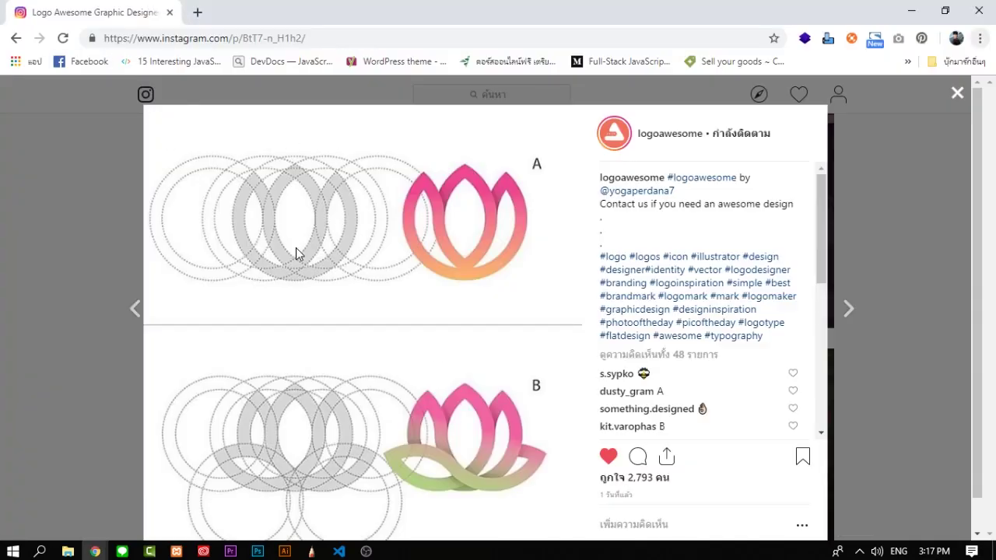
key("alt+Tab")
key("alt+Tab")
key("alt+Tab")
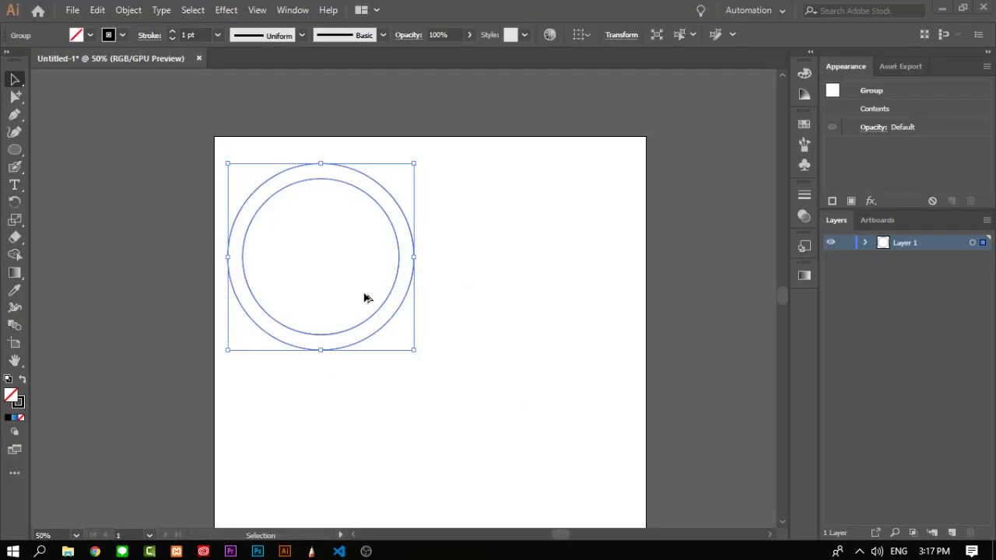
key("alt+Tab")
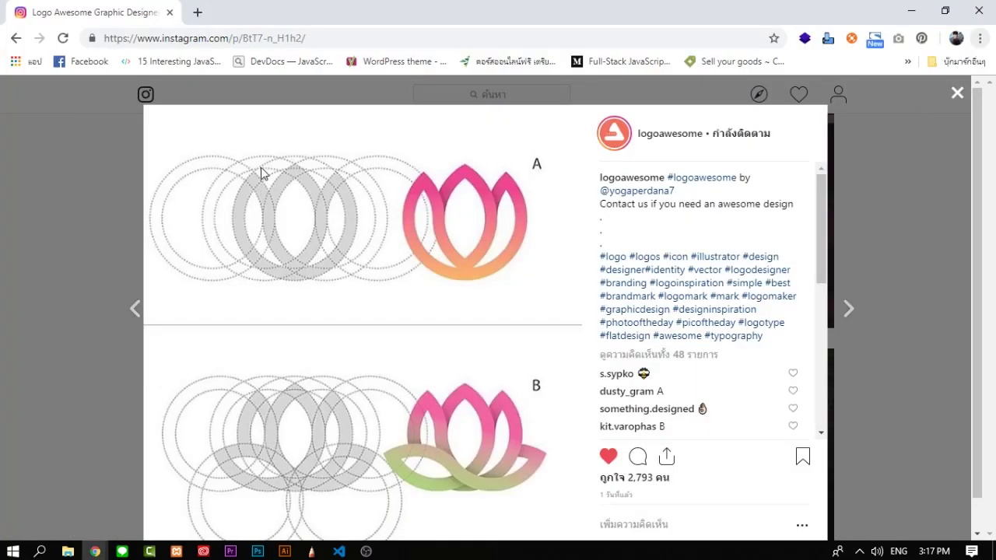
key("alt+Tab")
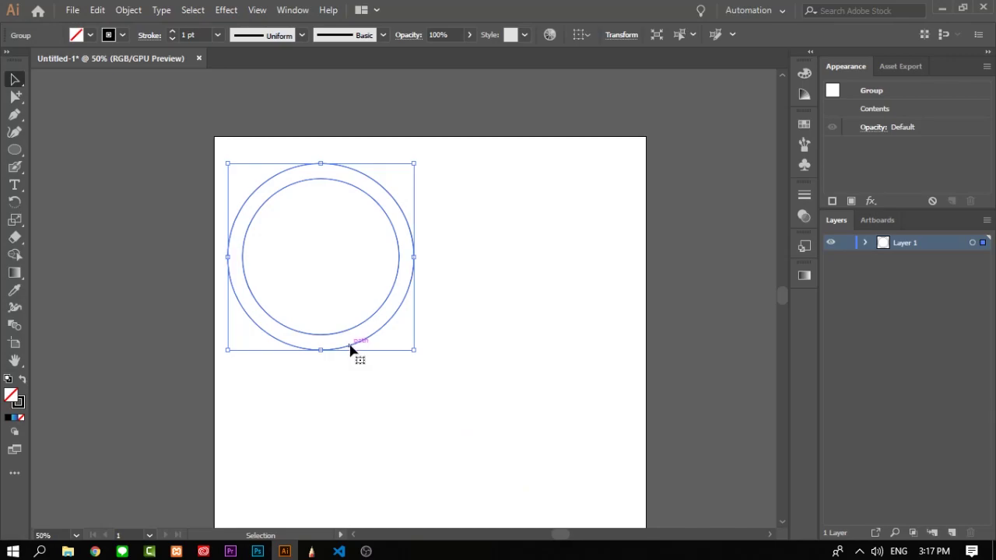
key("alt+Tab")
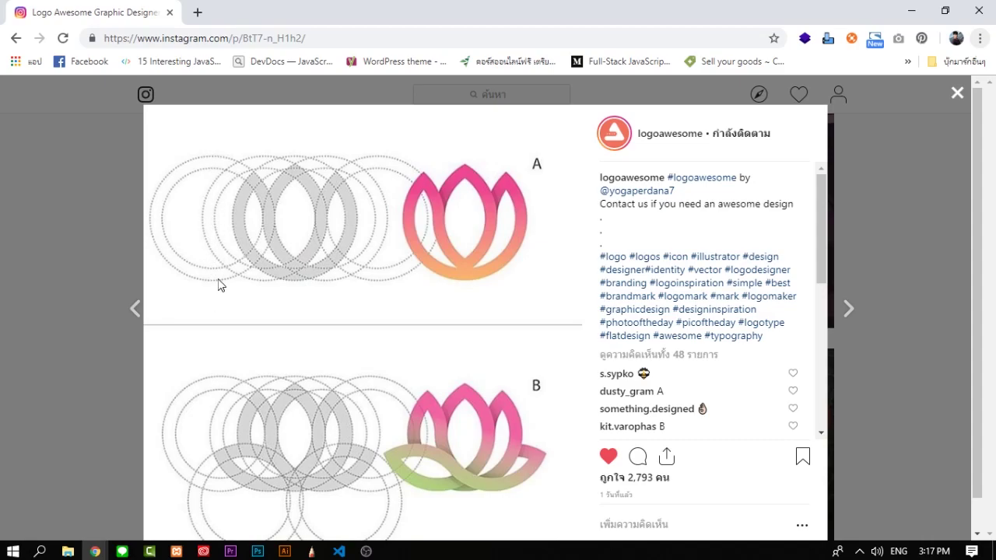
key("alt+Tab")
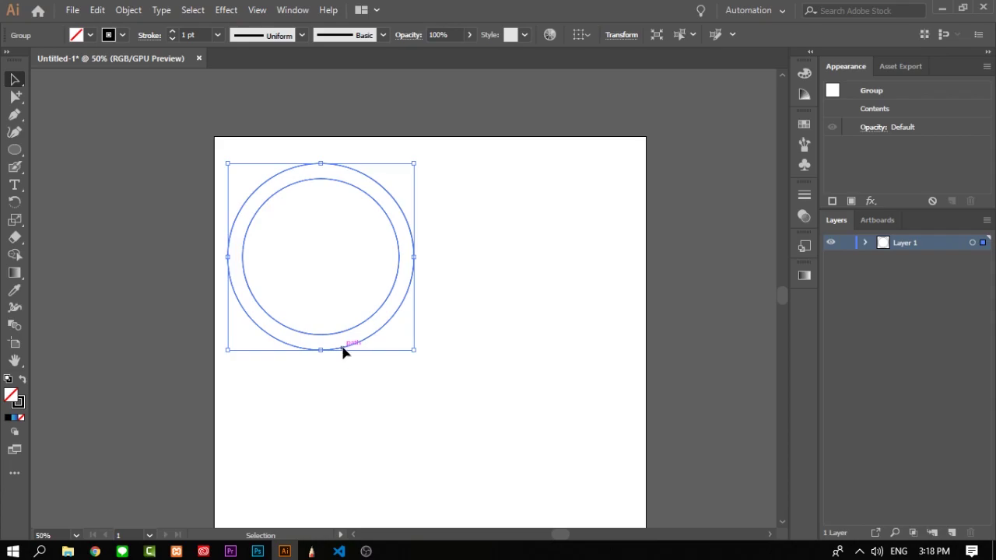
mouse_move(345, 352)
left_mouse_down()
mouse_move(319, 375)
mouse_move(397, 356)
mouse_move(385, 357)
mouse_move(435, 362)
mouse_move(423, 362)
left_mouse_up()
Select the right-hand ring and drop a copy a short way further right.
left_click(512, 394)
key("alt+Tab")
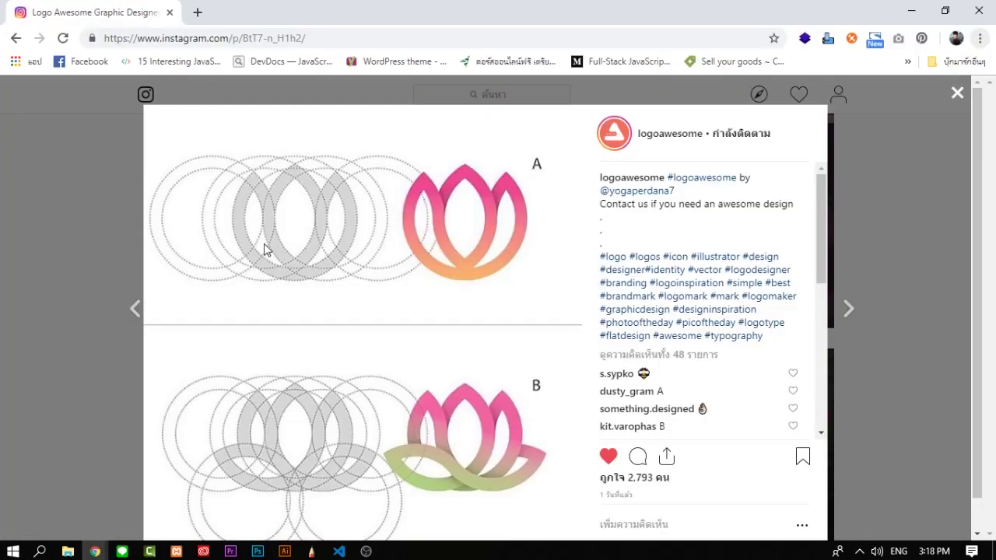
left_click_drag(511, 152, 440, 335)
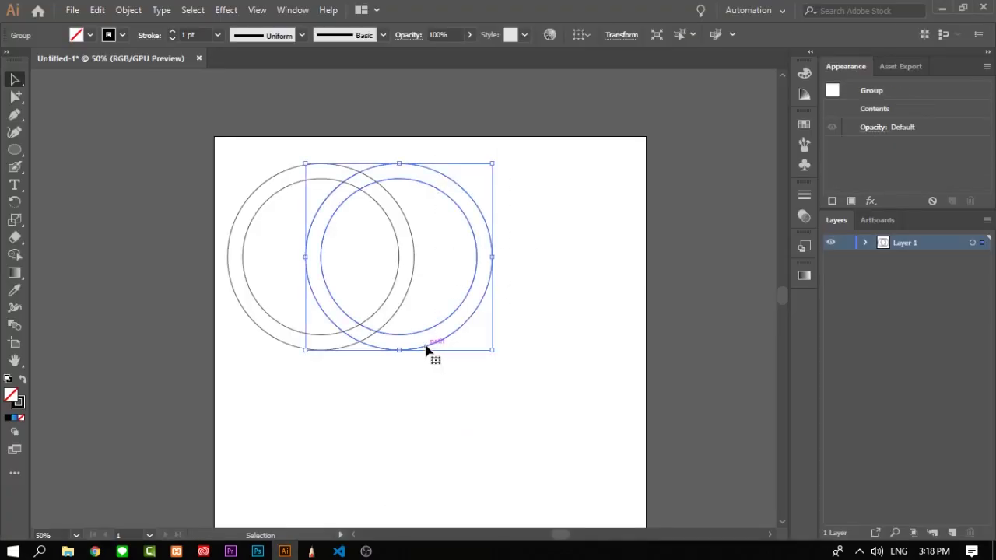
key("alt+Tab")
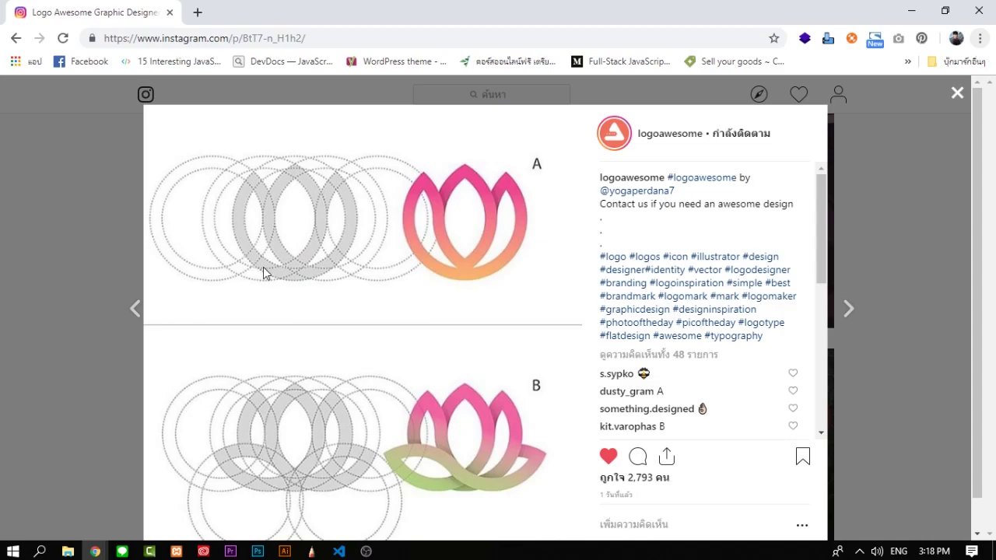
key("alt+Tab")
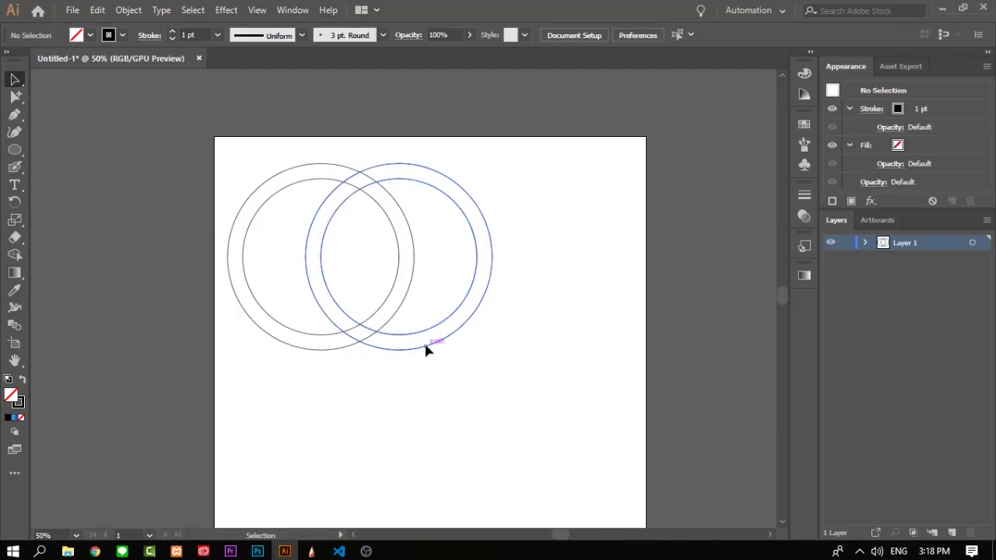
left_click(424, 350)
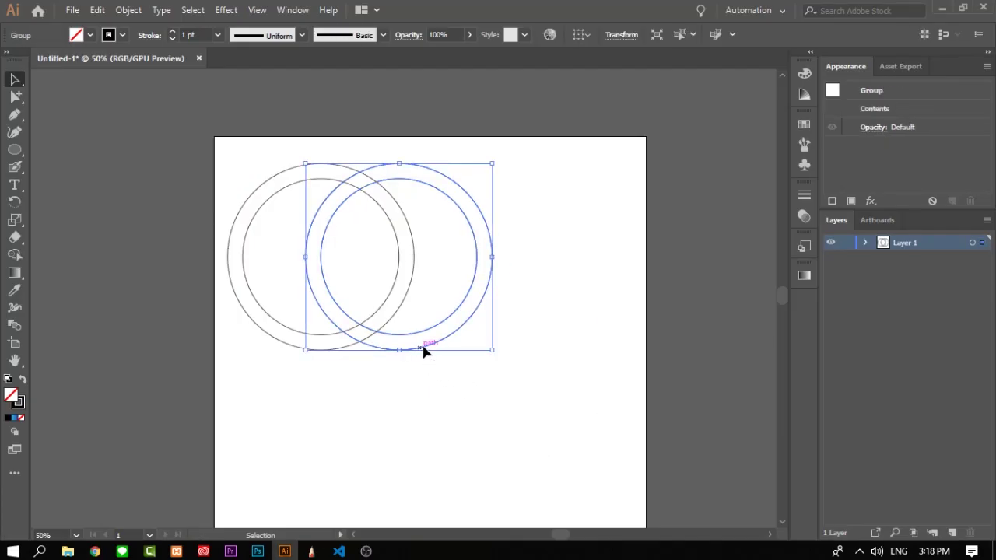
left_click_drag(425, 350, 462, 350)
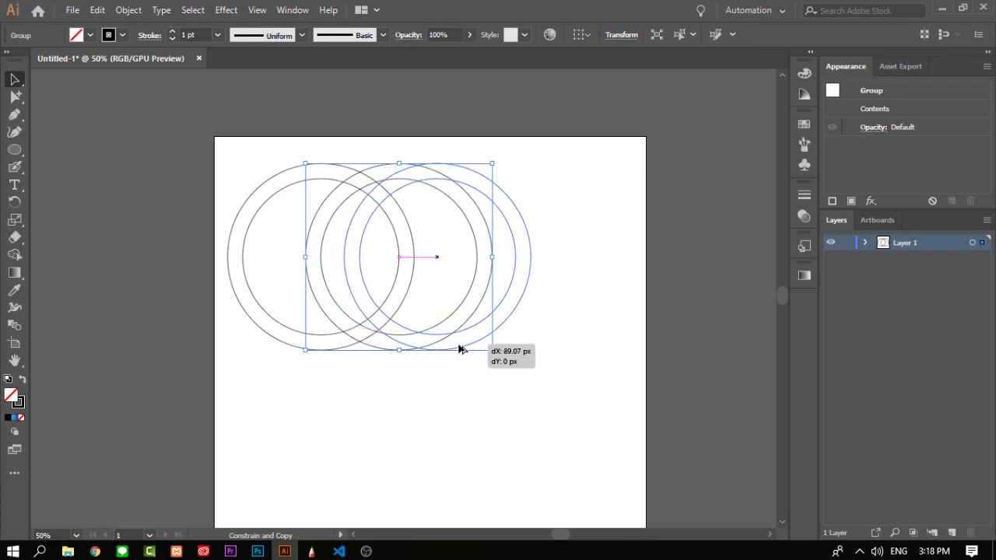
left_click_drag(459, 349, 459, 348)
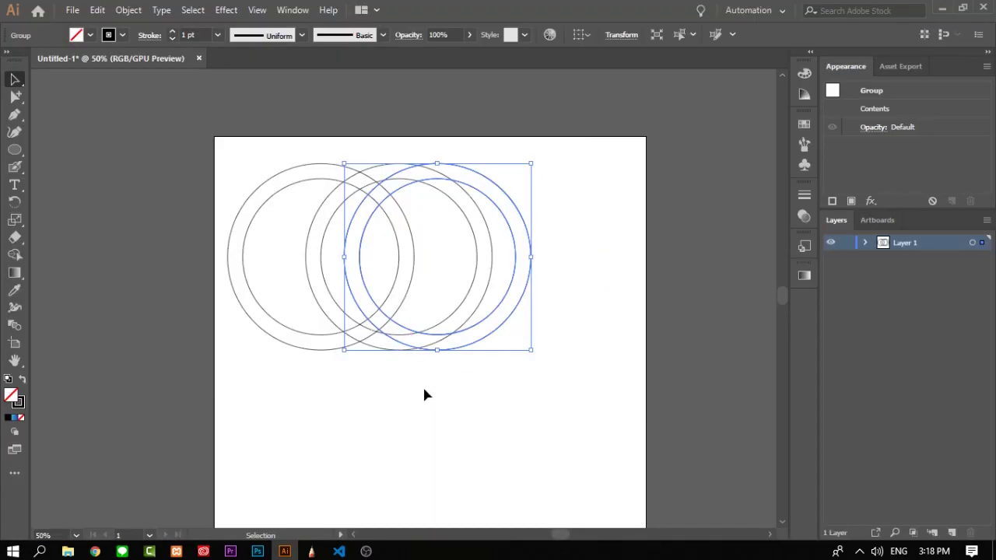
left_click(477, 363)
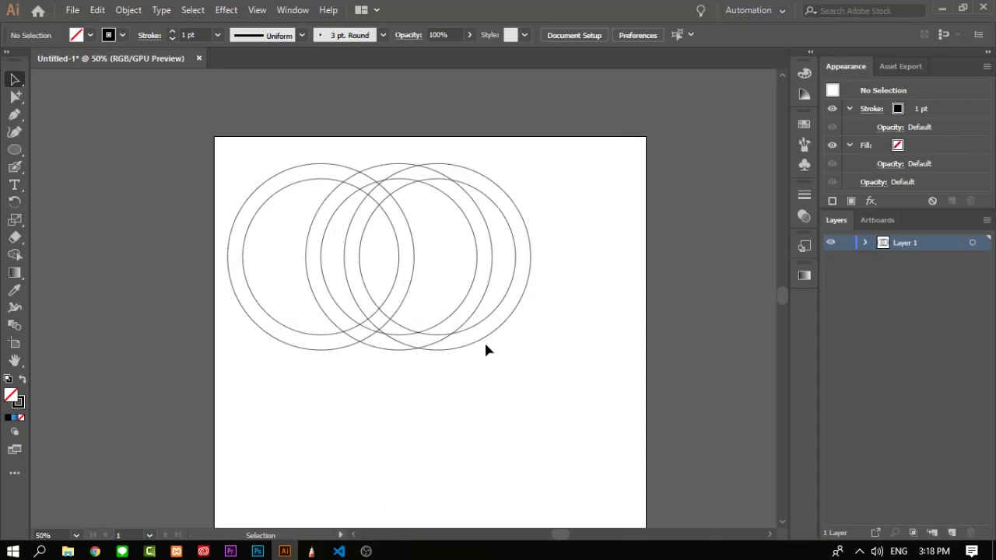
Undo a misplaced far-right copy and place the next ring copy slightly further right instead.
left_click(484, 339)
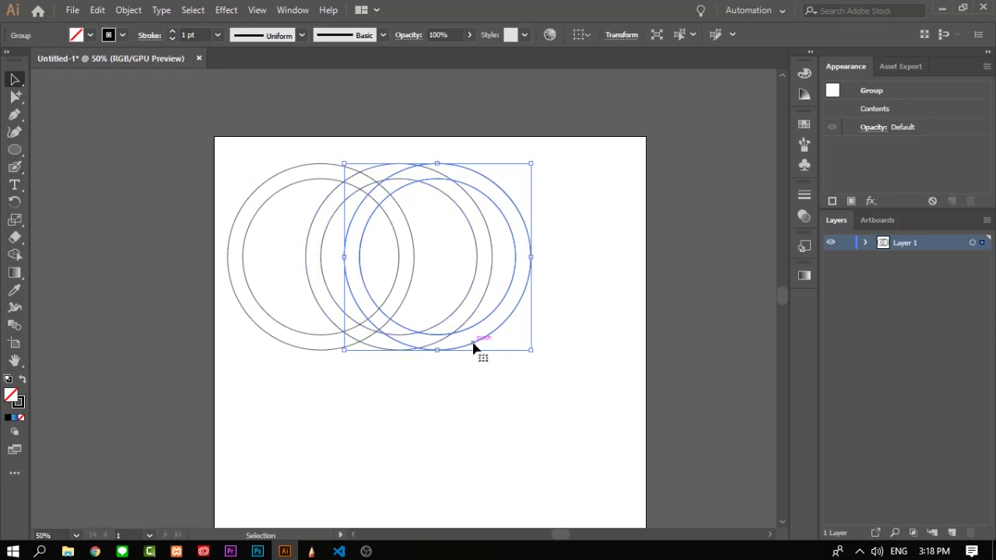
left_click_drag(474, 349, 556, 349)
key("alt+Tab")
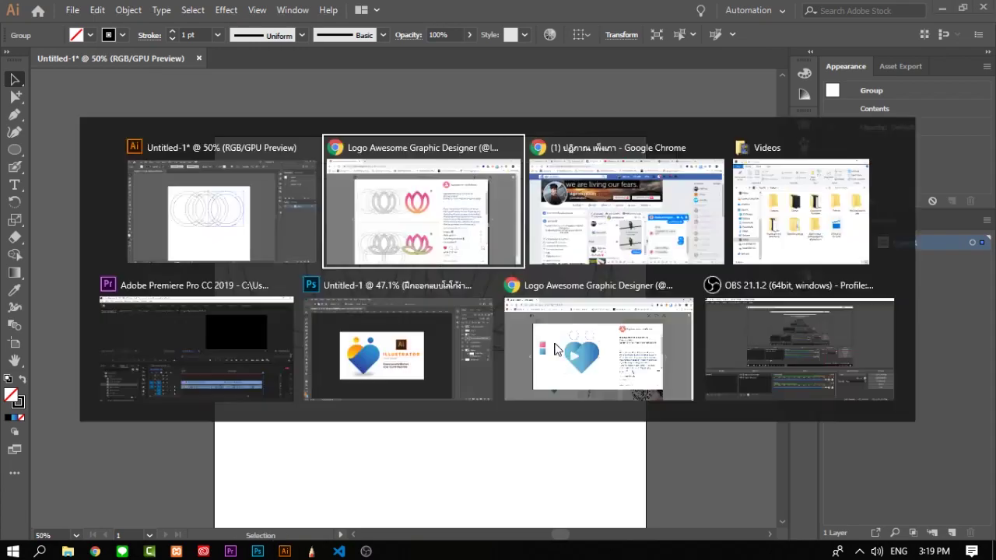
key("alt+Tab")
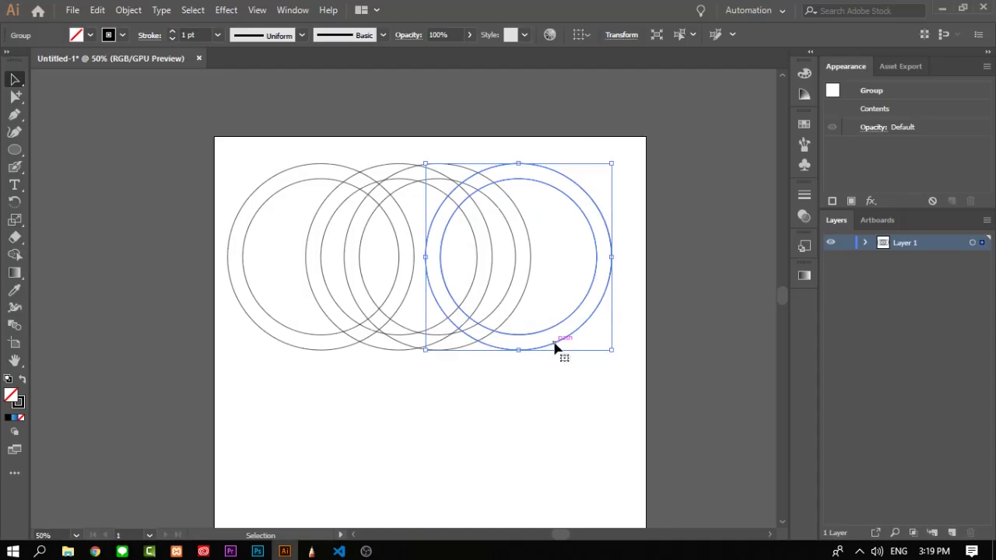
key("ctrl+z")
key("alt+Tab")
key("alt+Tab")
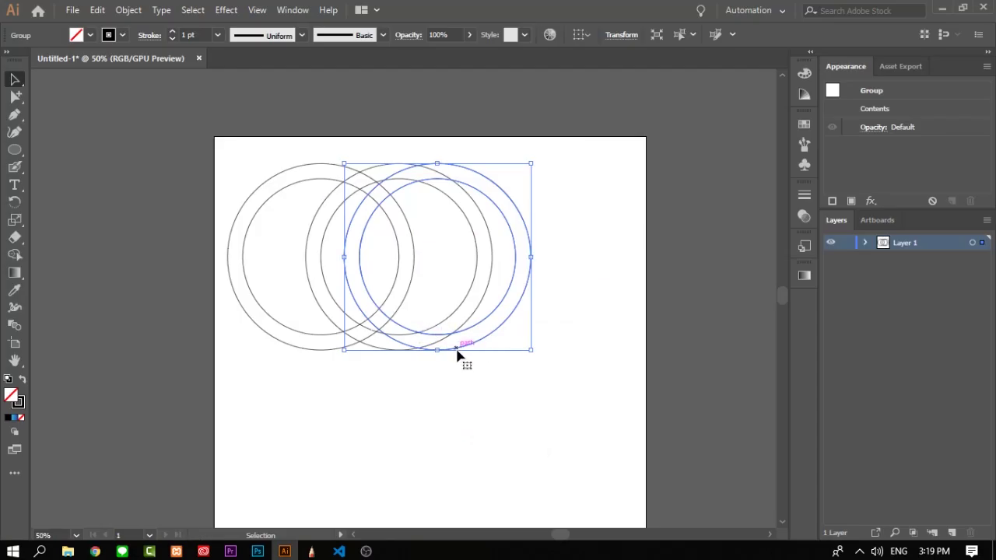
left_click_drag(457, 354, 513, 357)
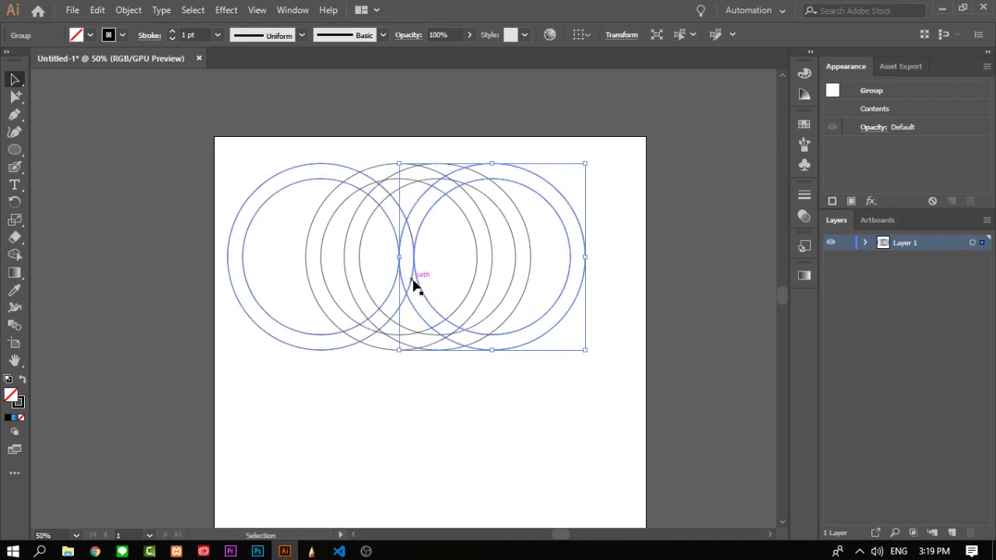
Zoom in to check the fourth ring's edges line up with the others, then zoom back out.
scroll(408, 255, "up", 2)
scroll(411, 256, "up", 2)
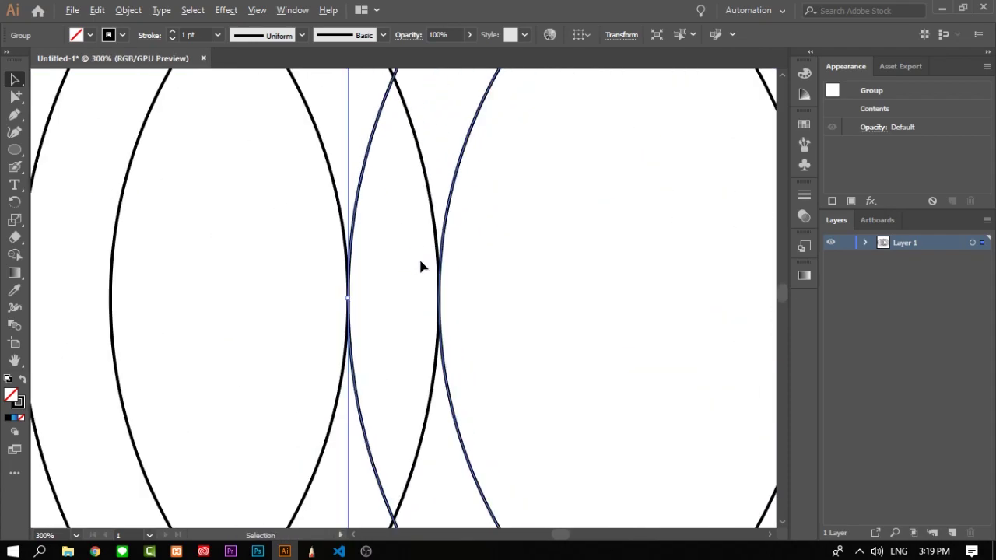
scroll(420, 264, "up", 2)
scroll(447, 282, "down", 4)
scroll(409, 288, "up", 4)
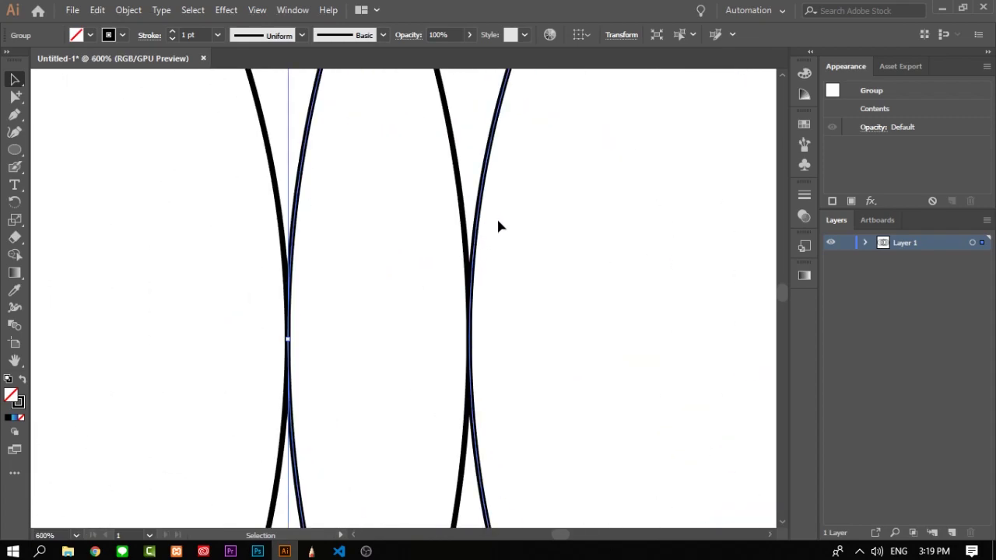
scroll(568, 309, "down", 4)
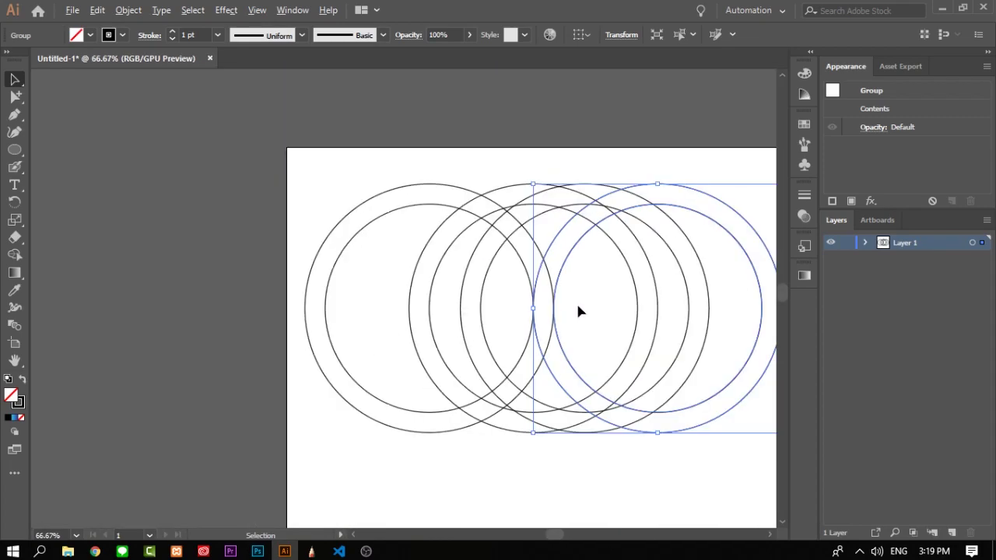
scroll(579, 311, "up", 3)
scroll(636, 304, "up", 1)
scroll(617, 192, "up", 2)
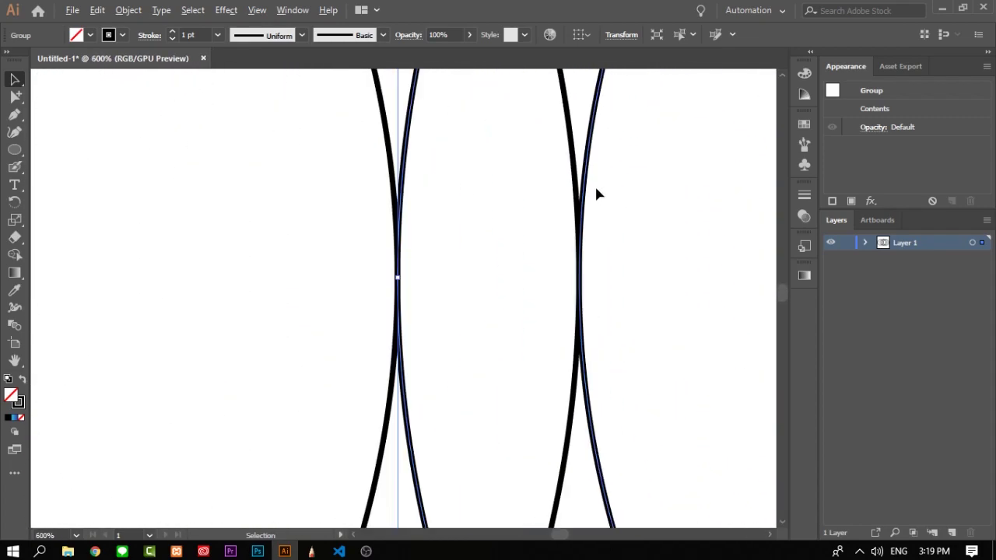
scroll(596, 194, "up", 1)
scroll(472, 194, "down", 1)
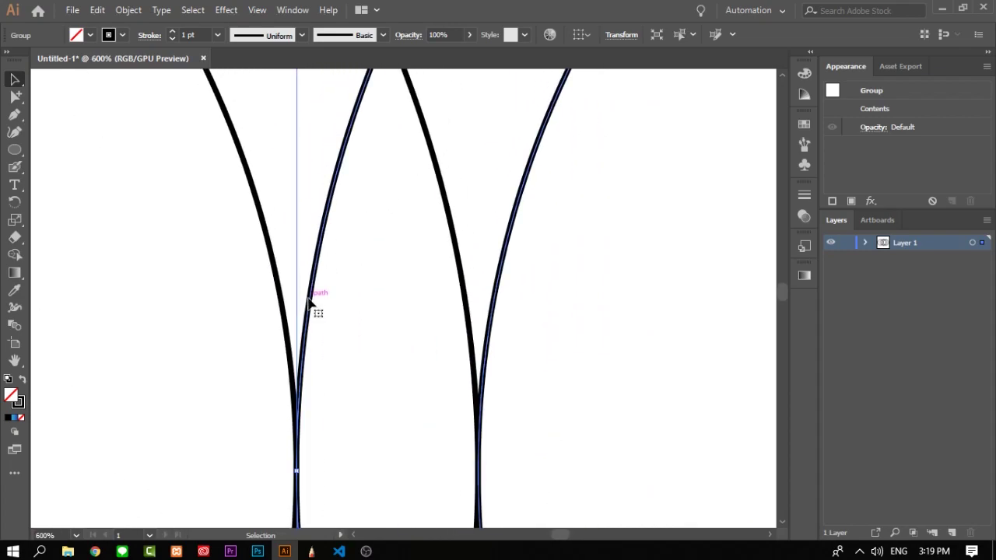
scroll(490, 348, "down", 1)
left_click(561, 357)
scroll(561, 356, "down", 6)
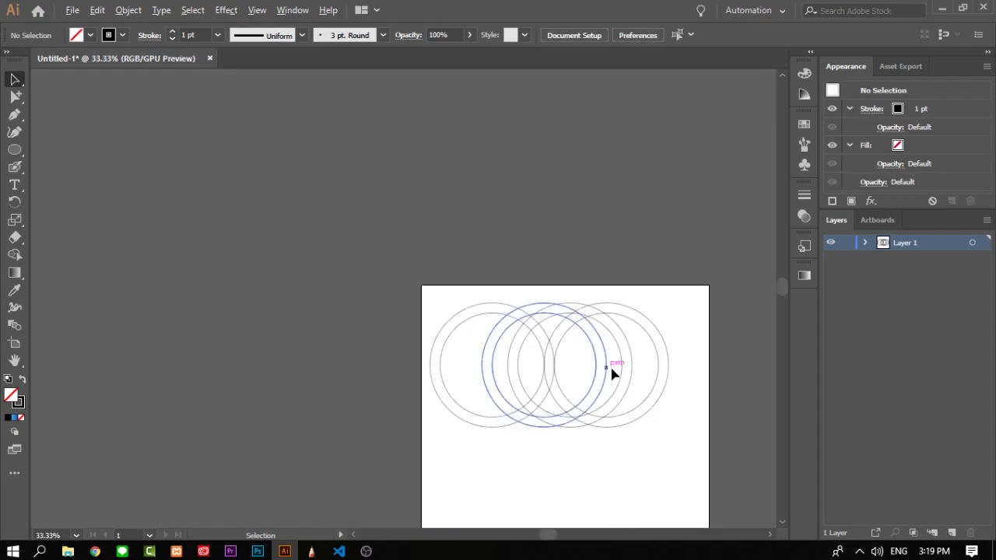
scroll(610, 371, "up", 2)
scroll(634, 412, "down", 2)
scroll(583, 416, "right", 2)
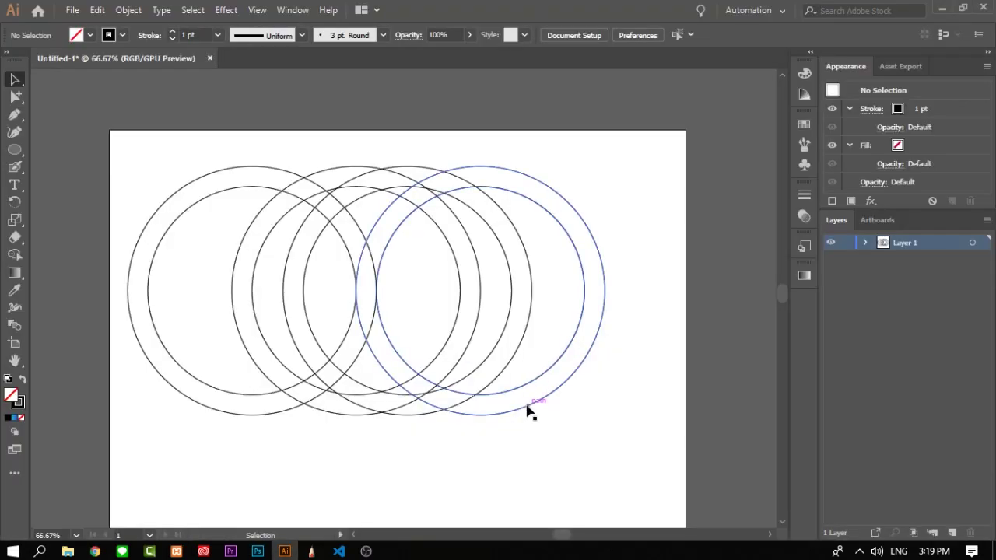
Drag a copy of the rightmost ring about 163 px right as the fifth ring, then deselect.
left_click(516, 411)
left_click_drag(514, 415, 618, 412)
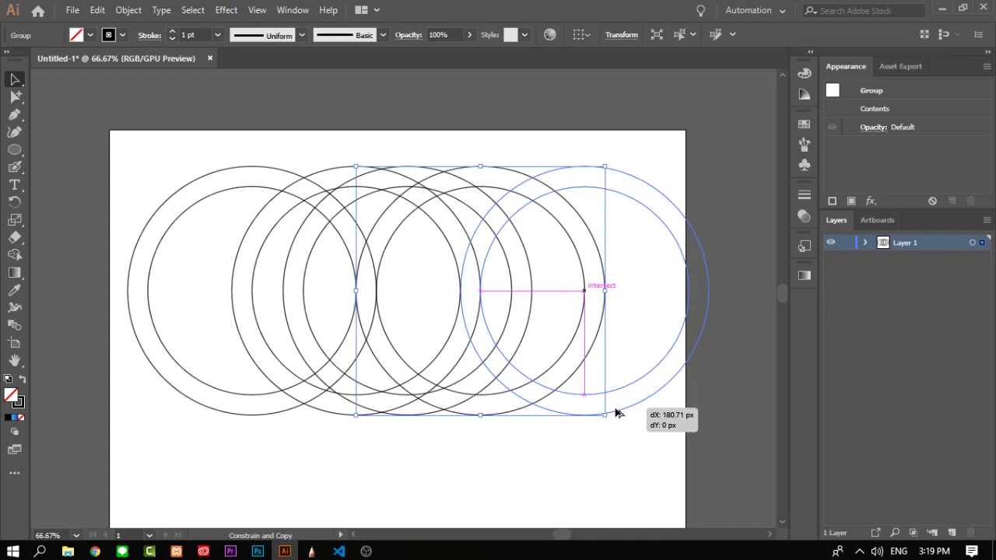
mouse_move(617, 412)
left_mouse_down()
mouse_move(579, 410)
mouse_move(620, 410)
left_mouse_up()
left_click(568, 449)
scroll(570, 414, "up", 1)
scroll(570, 414, "down", 3)
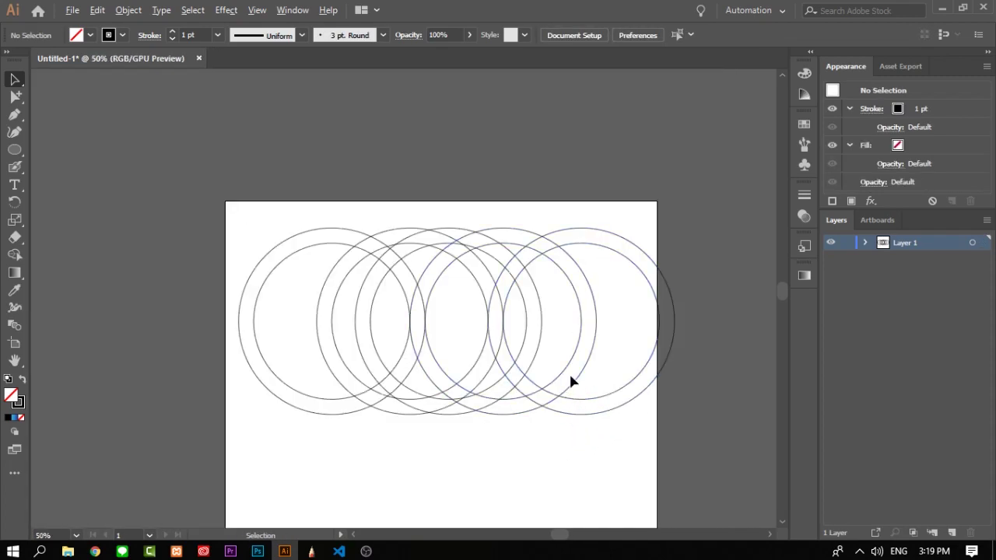
scroll(569, 371, "down", 1)
scroll(667, 306, "up", 2)
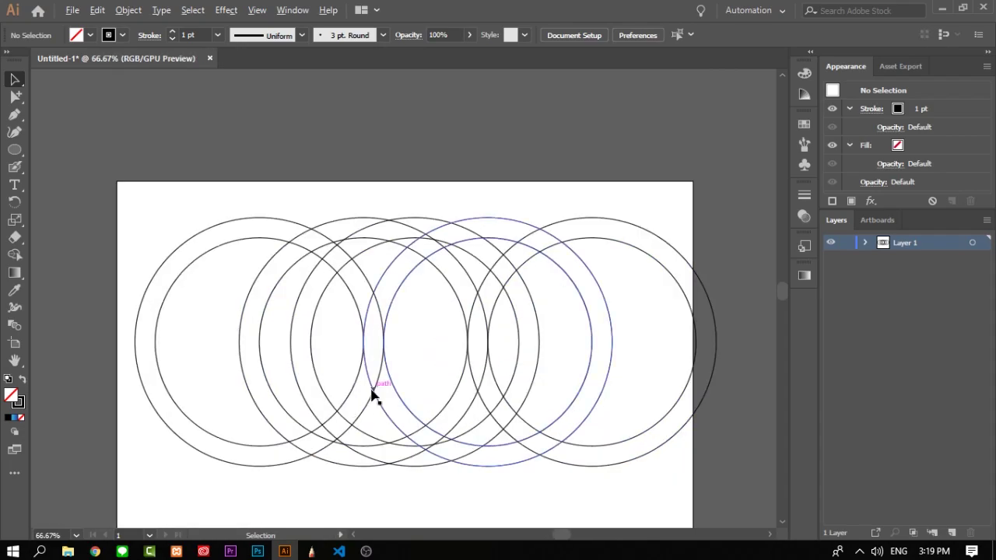
Compare with the reference and nudge a middle ring pair right with the arrow keys.
key("alt+Tab")
key("alt+Tab")
scroll(589, 436, "down", 2)
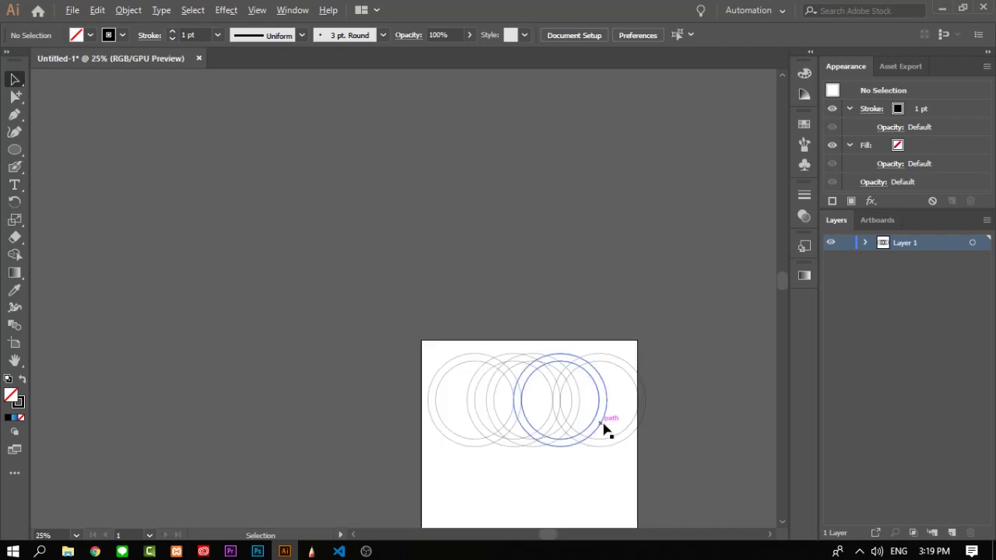
scroll(584, 422, "up", 2)
left_click(525, 392)
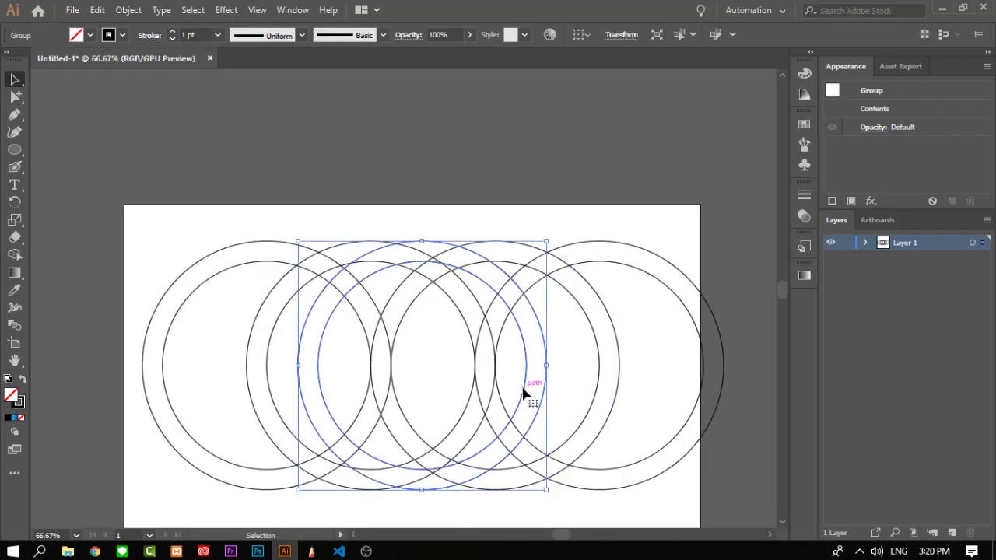
key("Right")
key("Right")
key("Right")
key("Right")
key("Right")
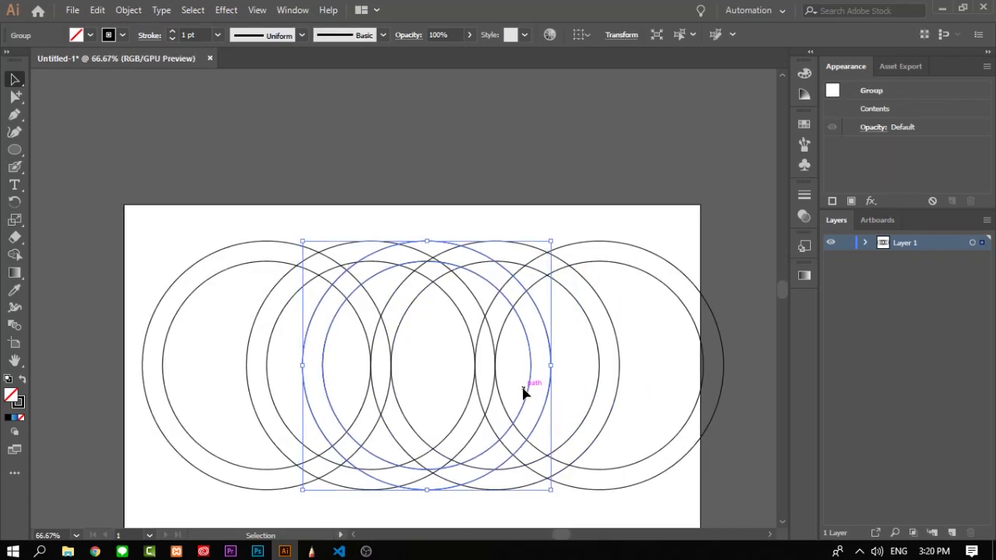
key("Right")
key("Right")
key("Right")
key("Right")
key("Right")
key("Right")
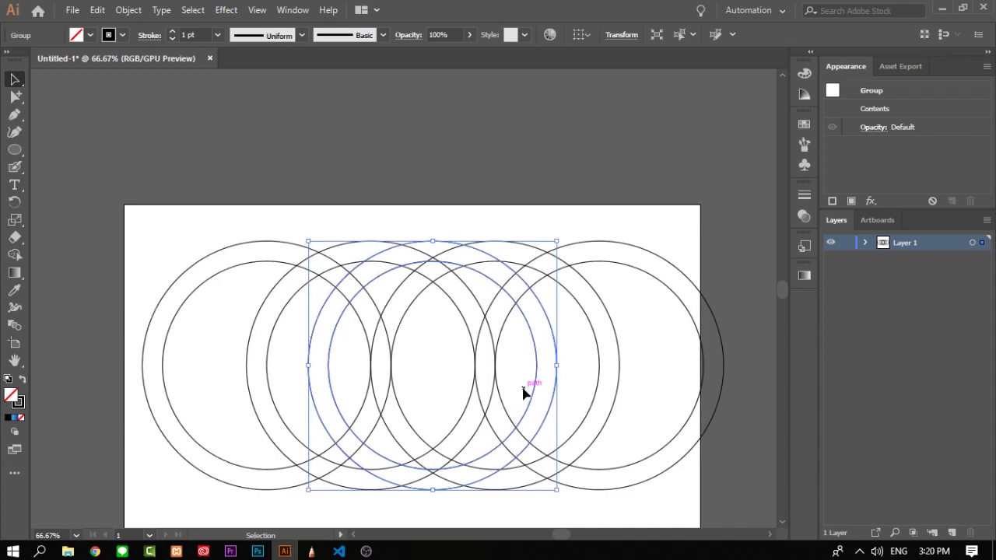
key("Right")
key("Right")
key("Right")
key("Left")
key("Left")
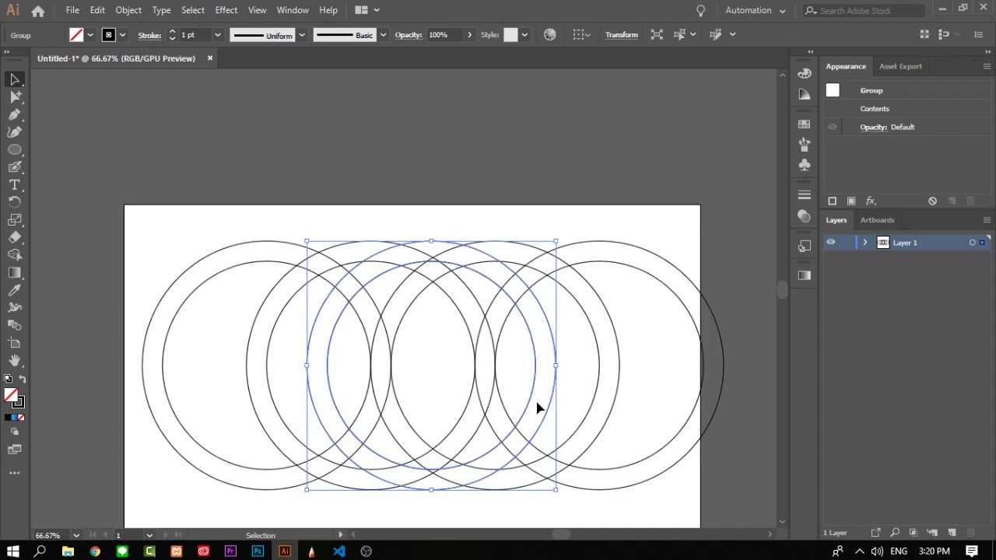
key("Right")
key("Right")
key("Right")
key("Right")
key("Right")
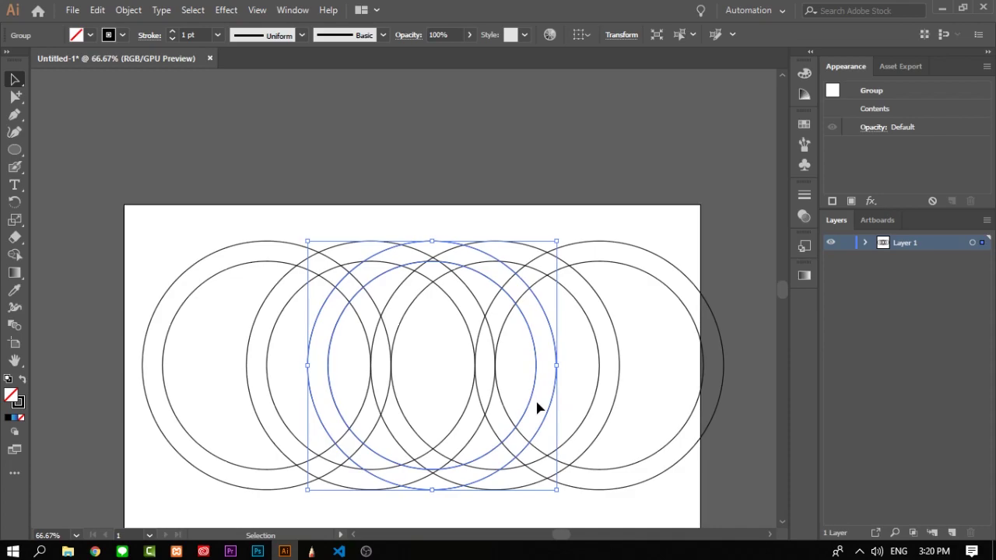
key("Right")
key("Right")
key("Right")
key("Right")
scroll(510, 399, "up", 1)
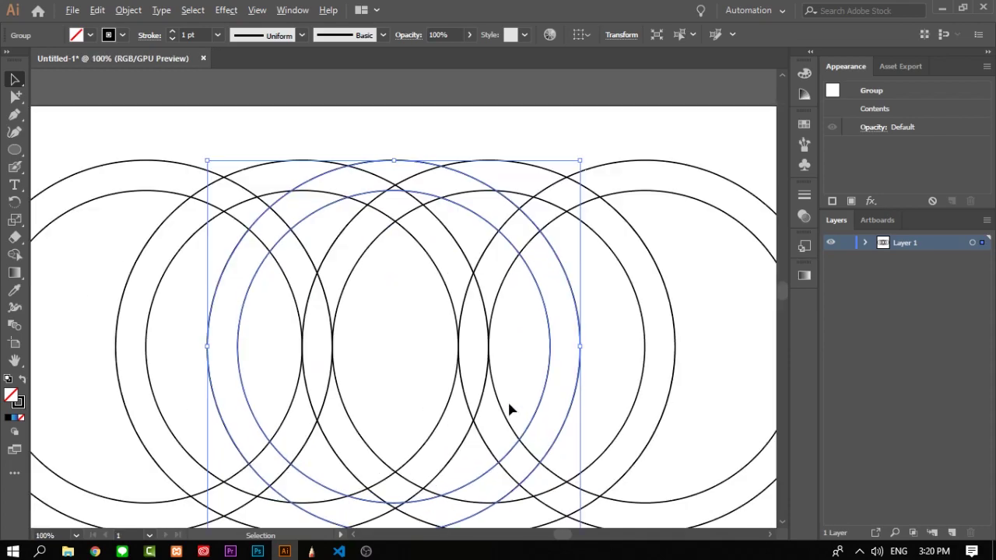
scroll(509, 399, "down", 2)
left_click(638, 479)
Nudge another ring pair left and add a ring pair with Transform Again (Ctrl+D).
scroll(634, 459, "down", 1)
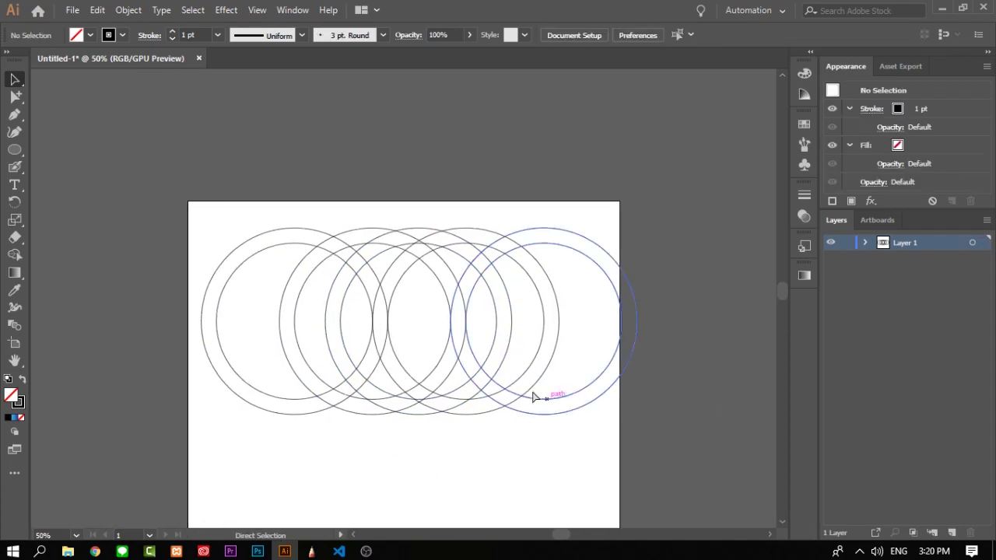
scroll(533, 396, "up", 1)
scroll(462, 361, "down", 1)
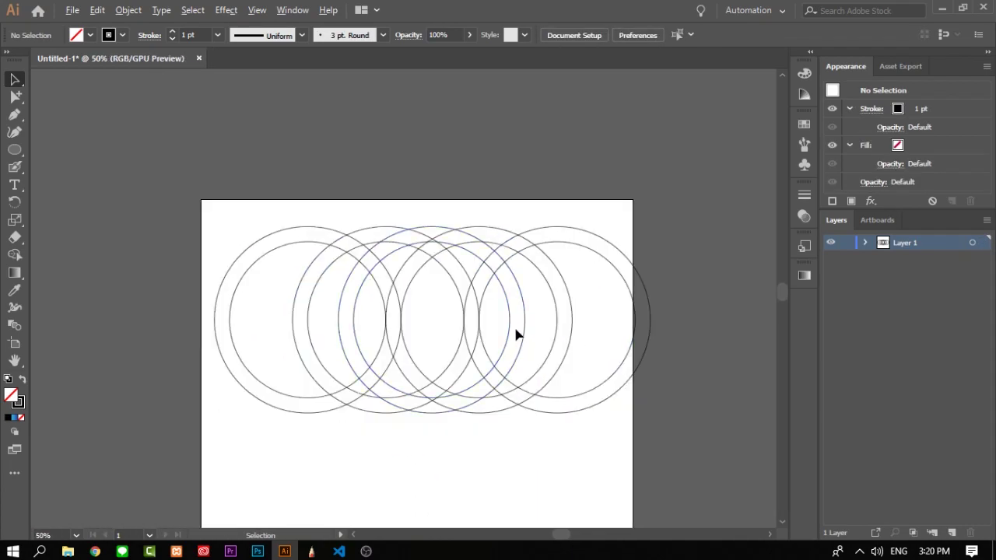
scroll(516, 334, "up", 1)
left_click(547, 333)
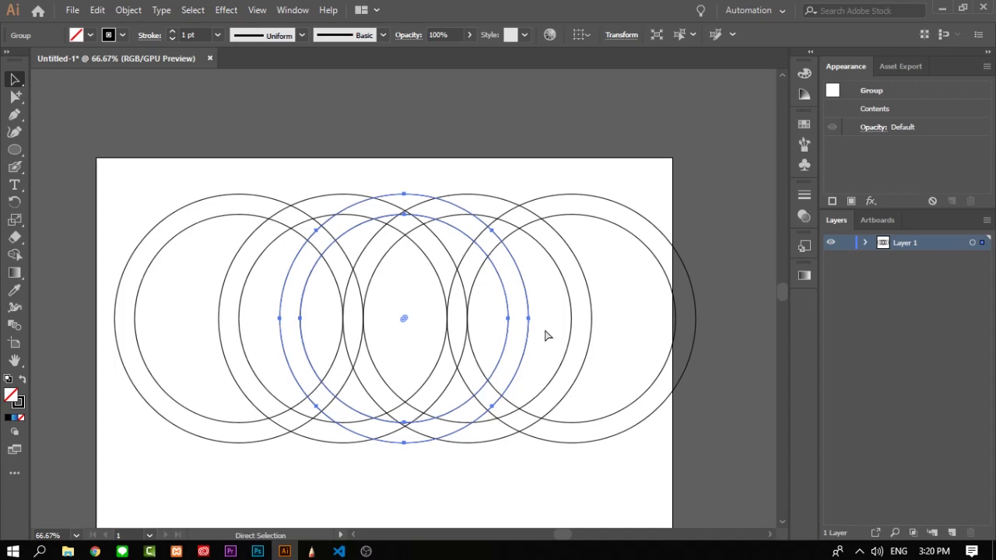
key("Left")
key("Left")
key("Left")
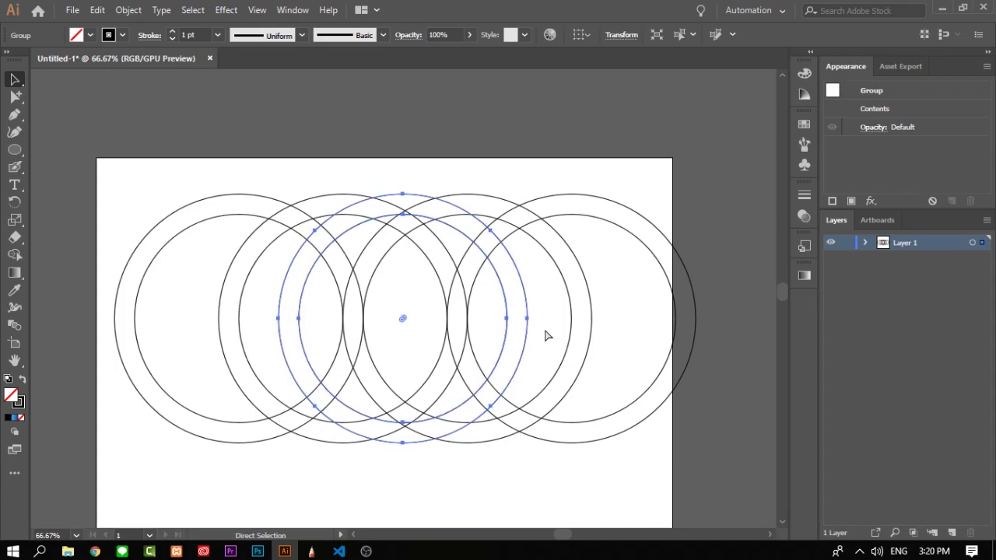
key("Left")
key("Left")
key("Left")
key("Left")
key("Left")
key("Left")
key("Left")
key("Left")
key("Left")
key("Left")
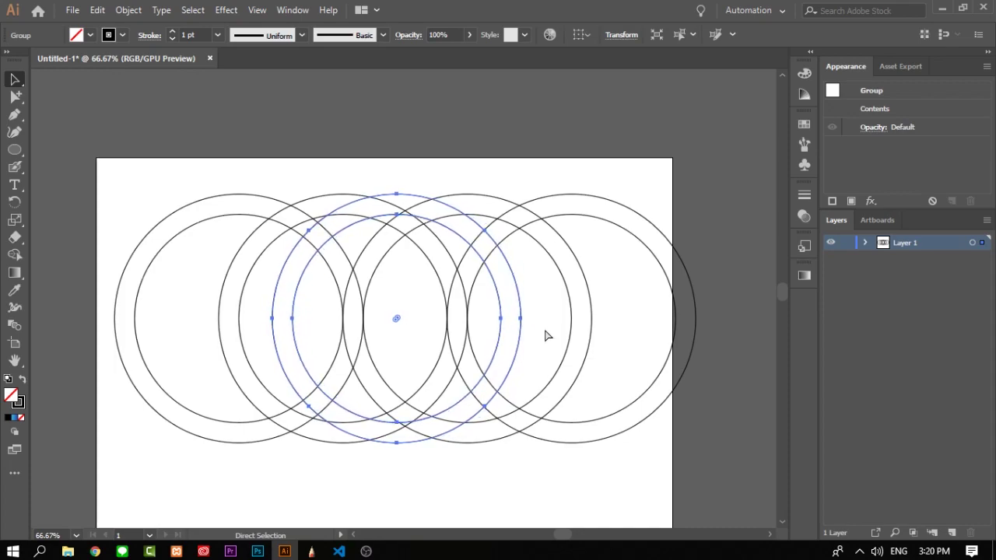
key("Left")
key("Left")
key("Left")
key("Left")
key("ctrl+z")
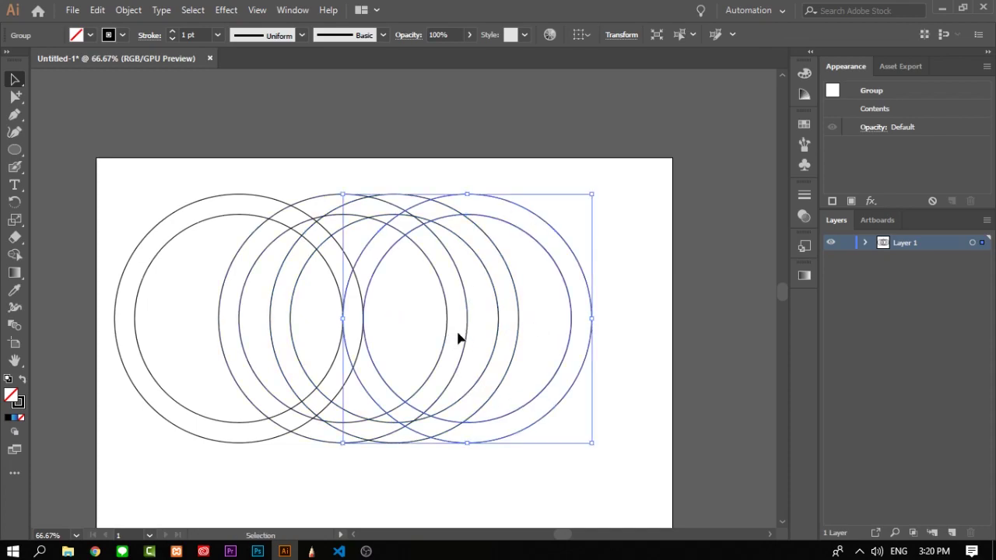
key("ctrl+d")
left_click(405, 478)
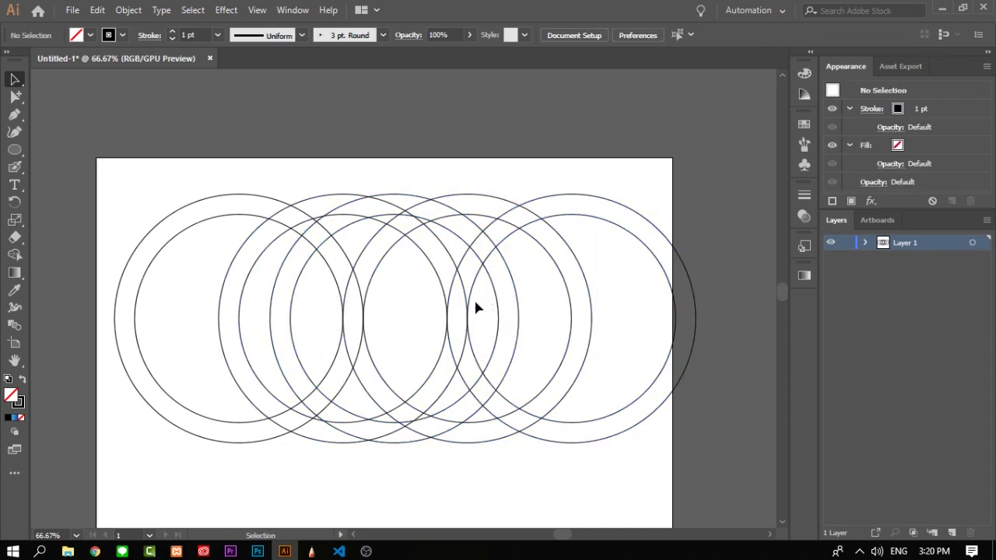
Shift the middle ring pair slightly right, then nudge it 1 px back left.
left_click(498, 336)
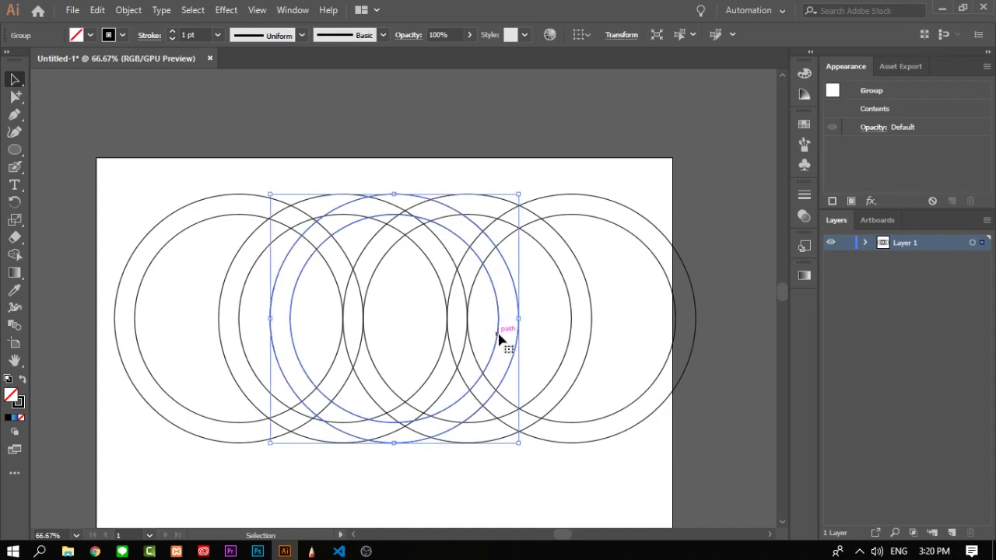
mouse_move(498, 336)
left_mouse_down()
mouse_move(521, 341)
mouse_move(511, 322)
left_mouse_up()
key("Left")
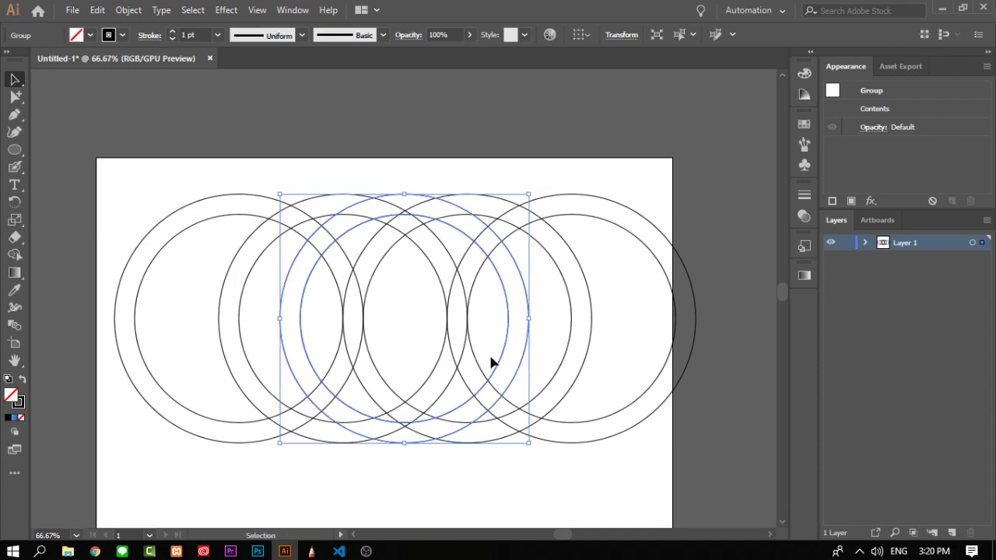
left_click(595, 455)
Undo back to the first two ring pairs and deselect the rest.
scroll(567, 334, "down", 1)
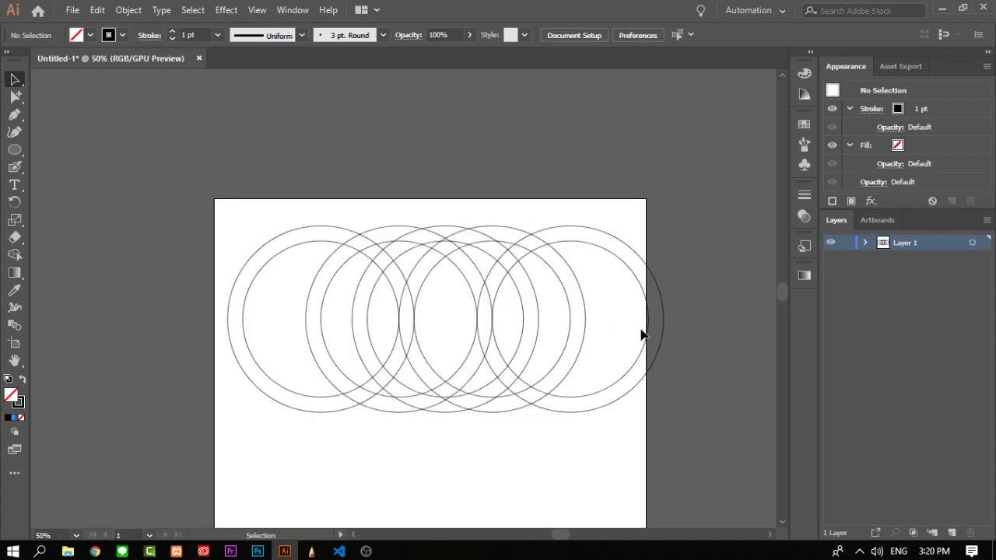
key("ctrl+z")
left_click(510, 471)
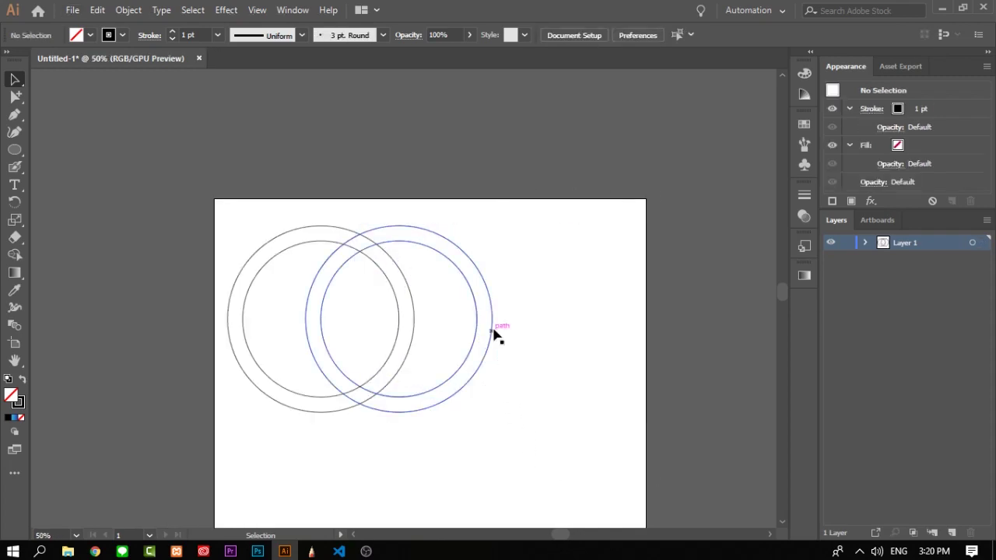
scroll(450, 389, "up", 1)
Copy the right ring pair repeatedly to the right, extending the row to the far right.
left_click(416, 397)
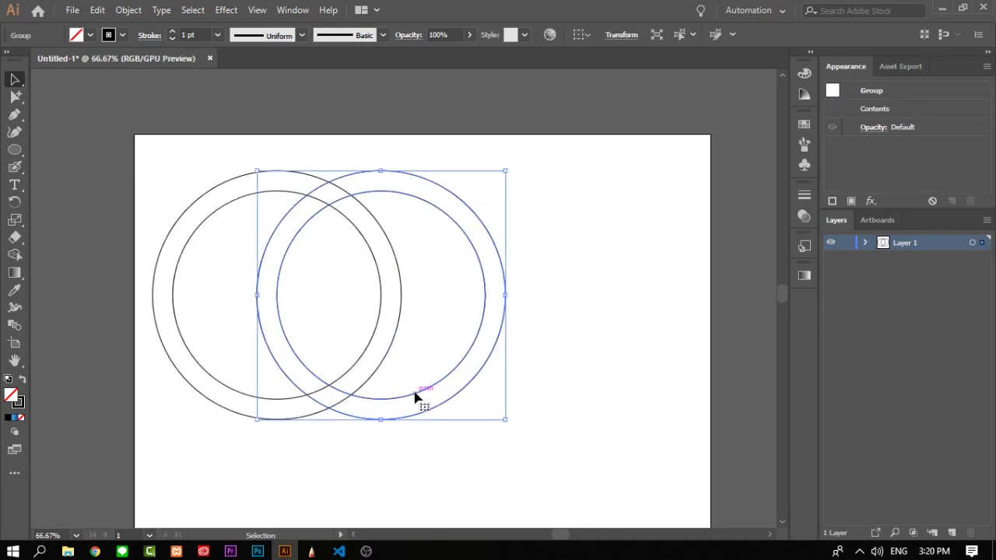
left_click_drag(415, 397, 472, 398)
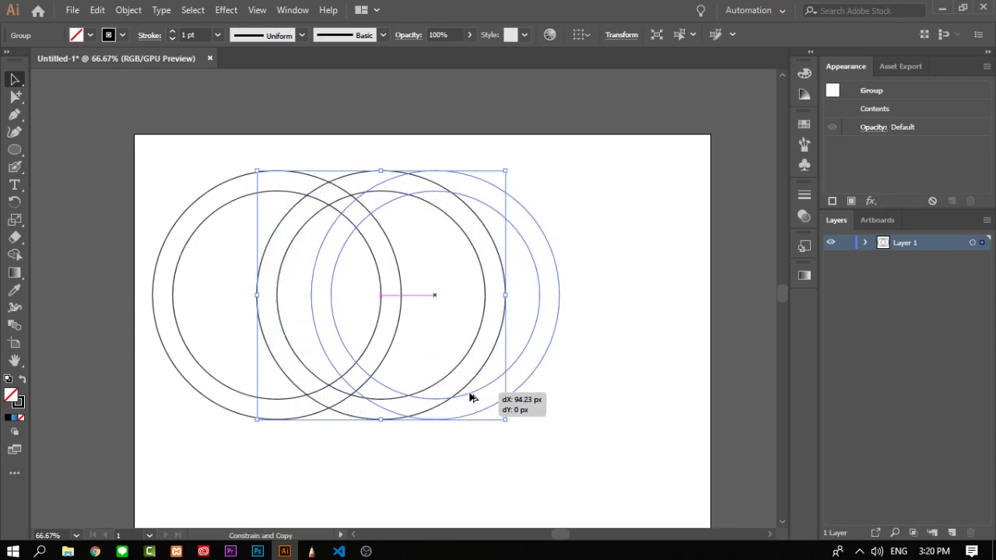
left_click_drag(472, 398, 474, 399)
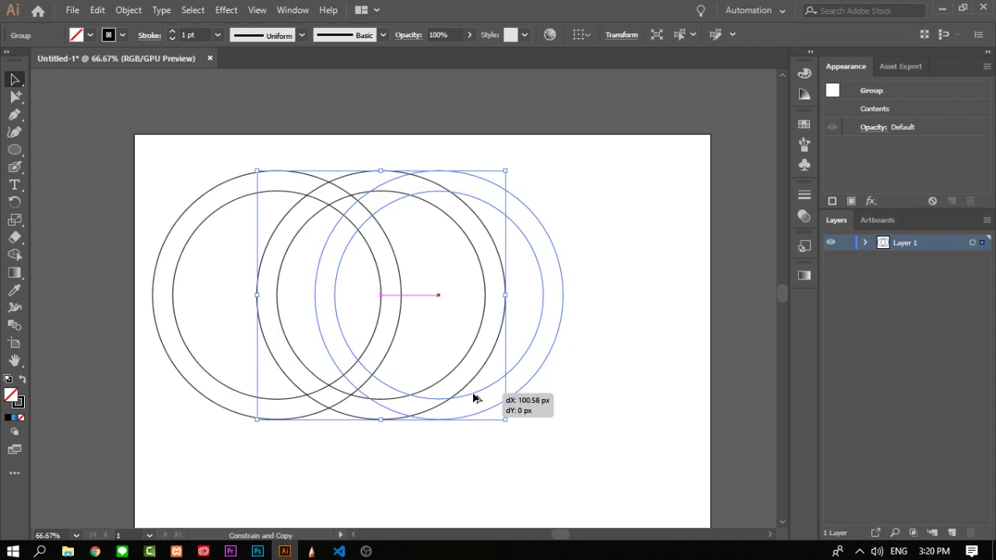
left_click(496, 418)
mouse_move(474, 400)
left_mouse_down()
mouse_move(526, 424)
mouse_move(634, 425)
left_mouse_up()
left_click(463, 420)
left_click(589, 445)
left_click(537, 418)
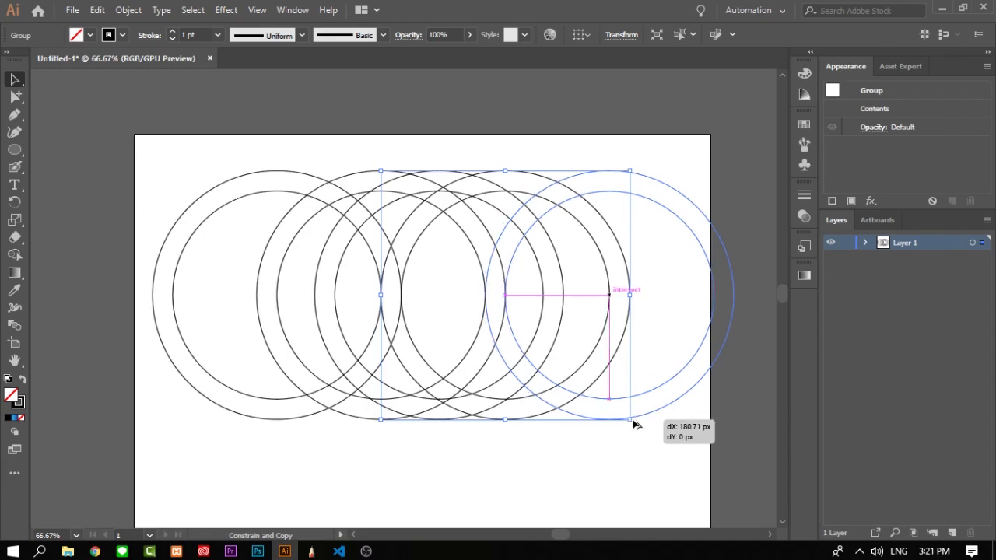
left_click_drag(633, 425, 634, 425)
Nudge the middle ring pair 1 px right so the five-ring row overlaps evenly.
left_click(609, 471)
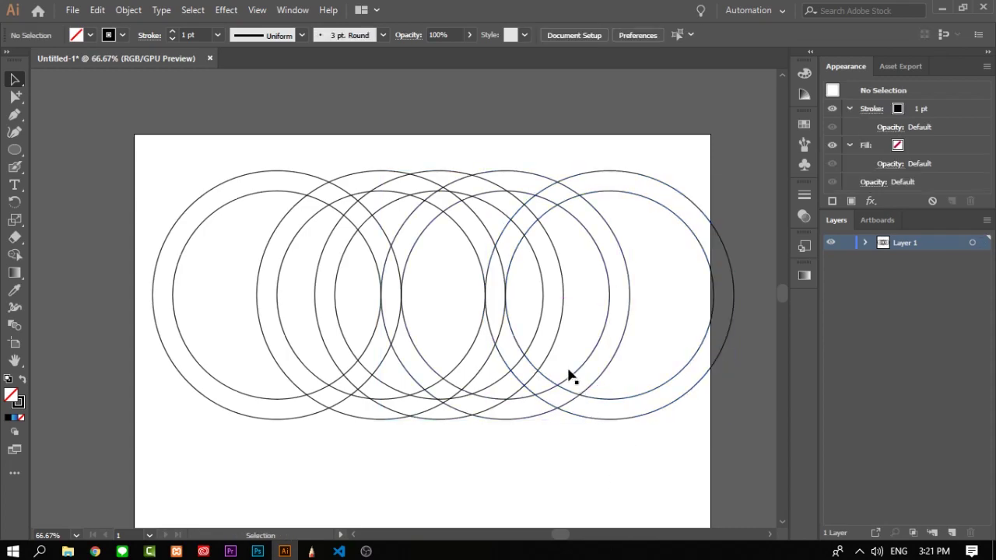
left_click_drag(541, 313, 540, 313)
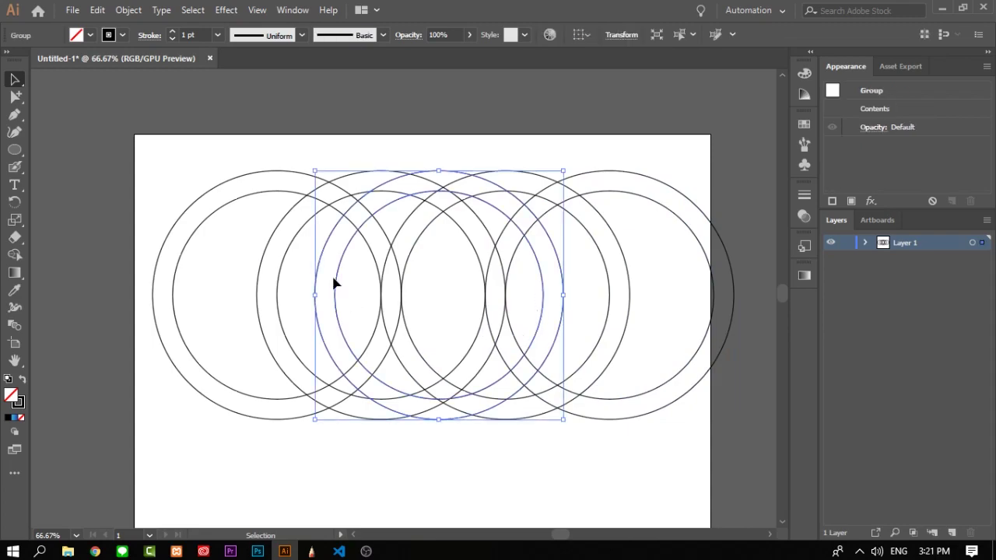
key("Right")
key("Right")
key("Right")
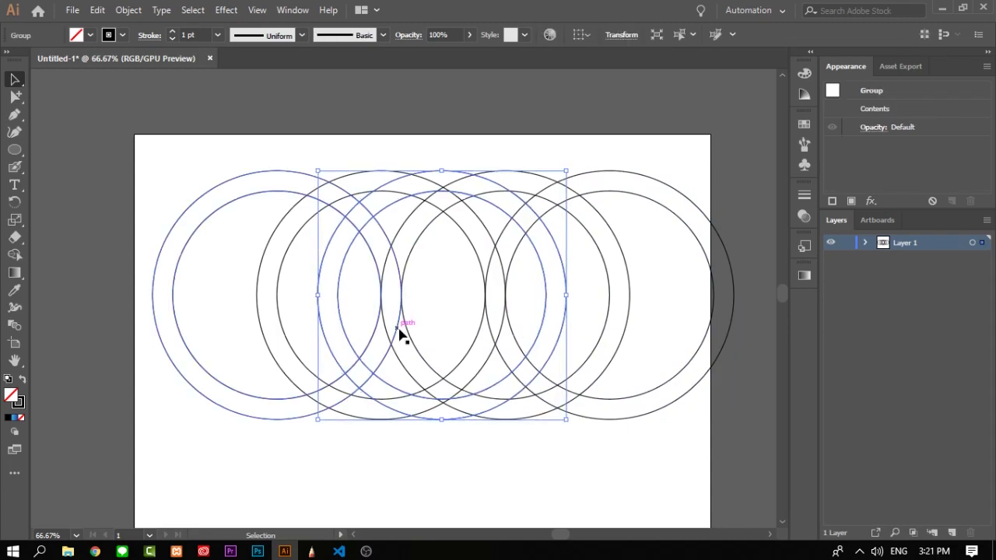
key("Right")
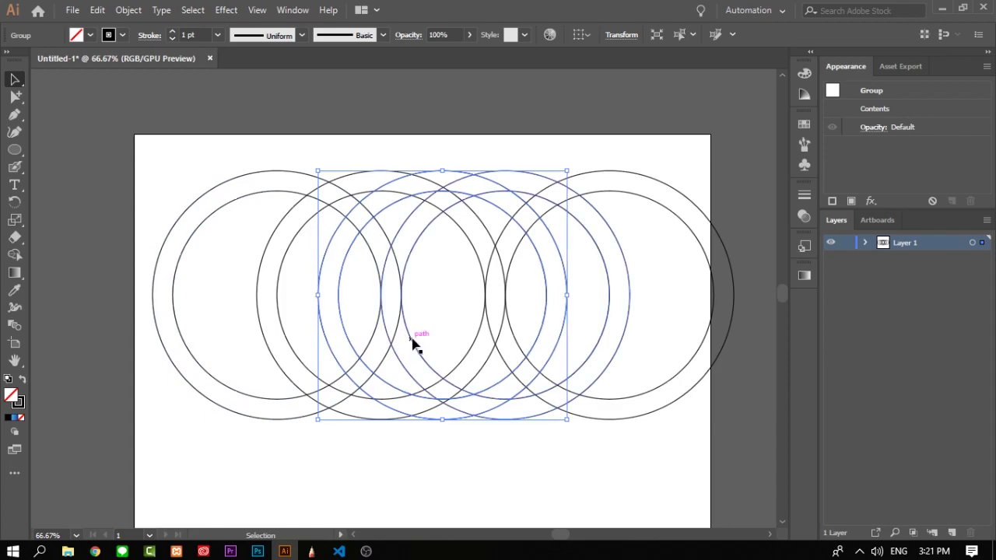
key("Left")
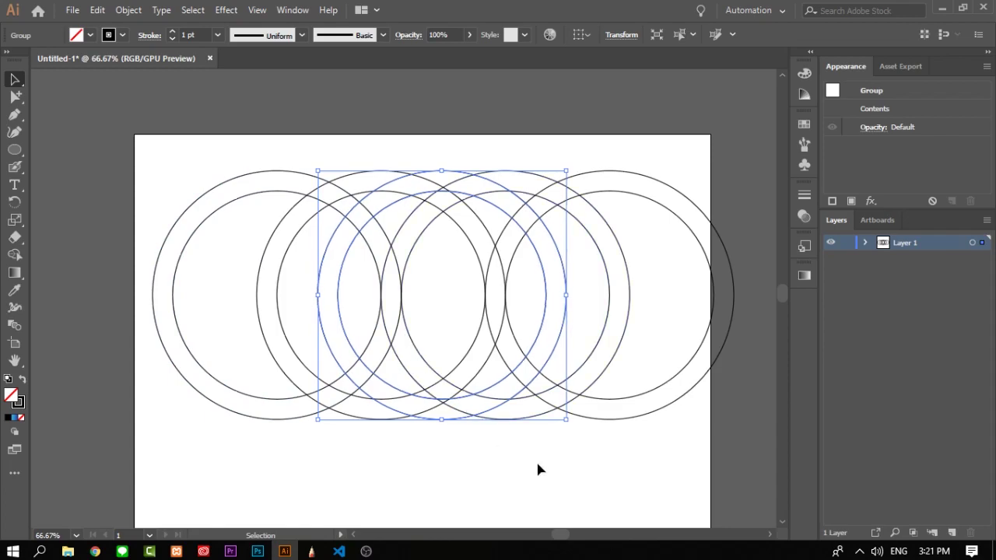
left_click(536, 459)
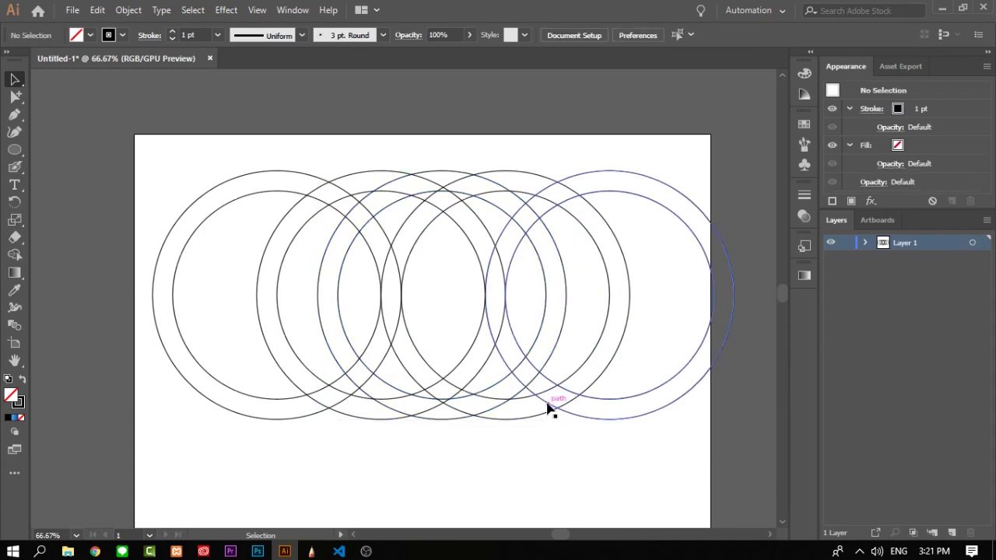
key("ctrl+minus")
key("ctrl+minus")
left_click(459, 296)
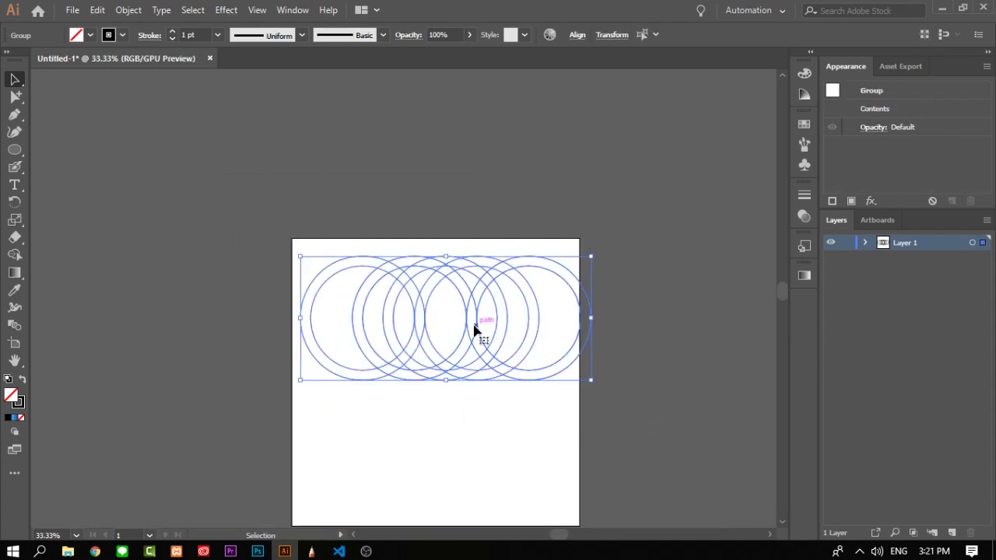
Move the selected ring row slightly left and zoom out to view the whole artboard.
left_click_drag(474, 331, 463, 332)
key("ctrl+minus")
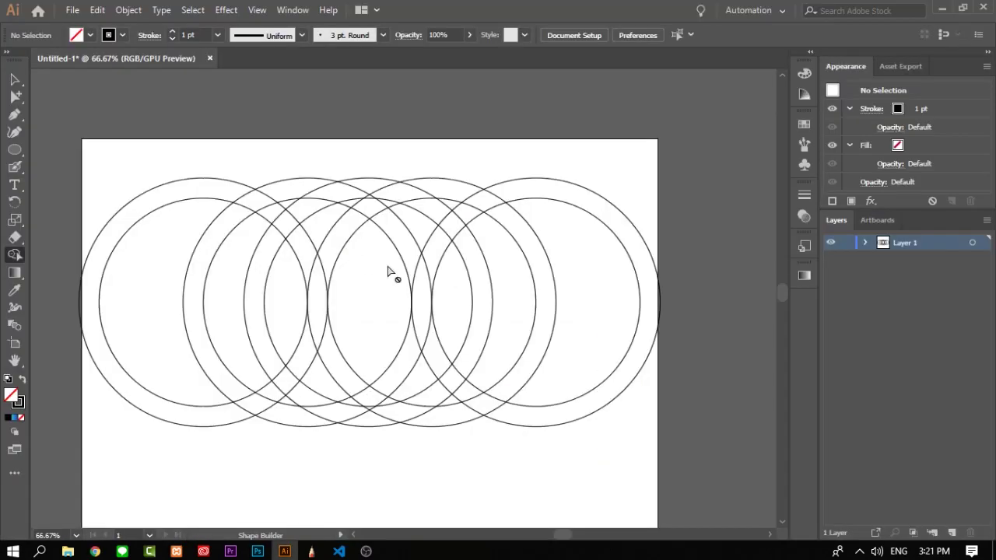
scroll(362, 275, "up", 1)
scroll(345, 310, "down", 1)
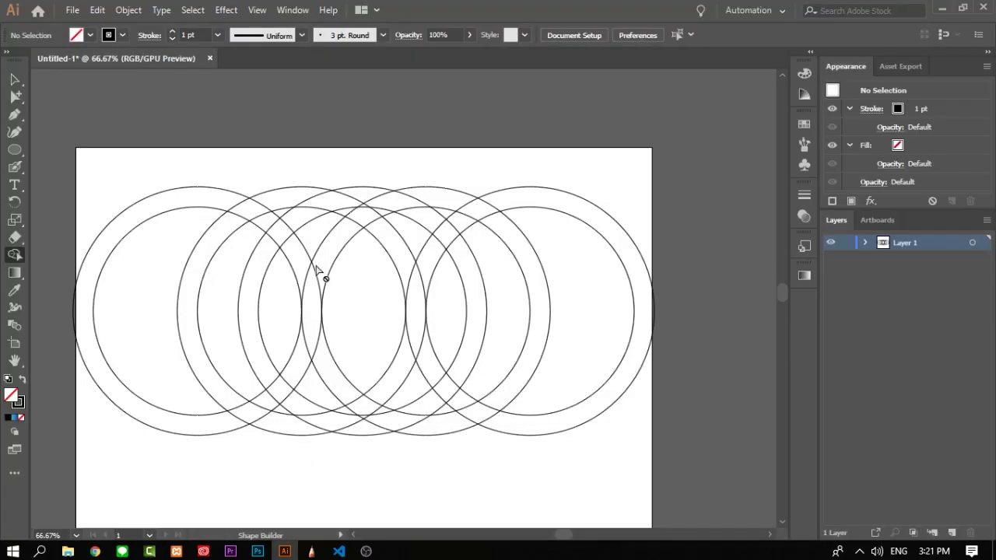
Select all rings and Shape Builder-merge the first overlap regions into a crescent band.
key("v")
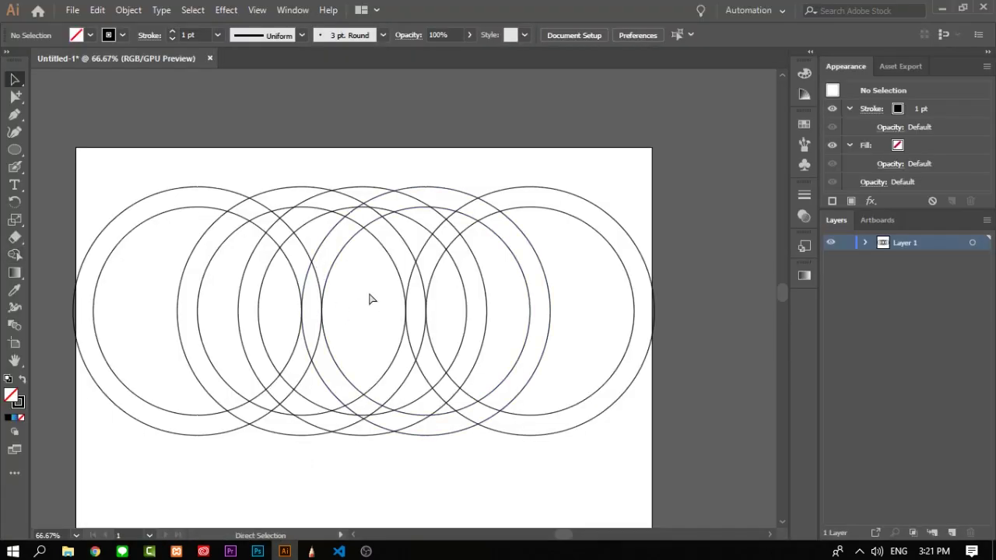
scroll(153, 166, "left", 1)
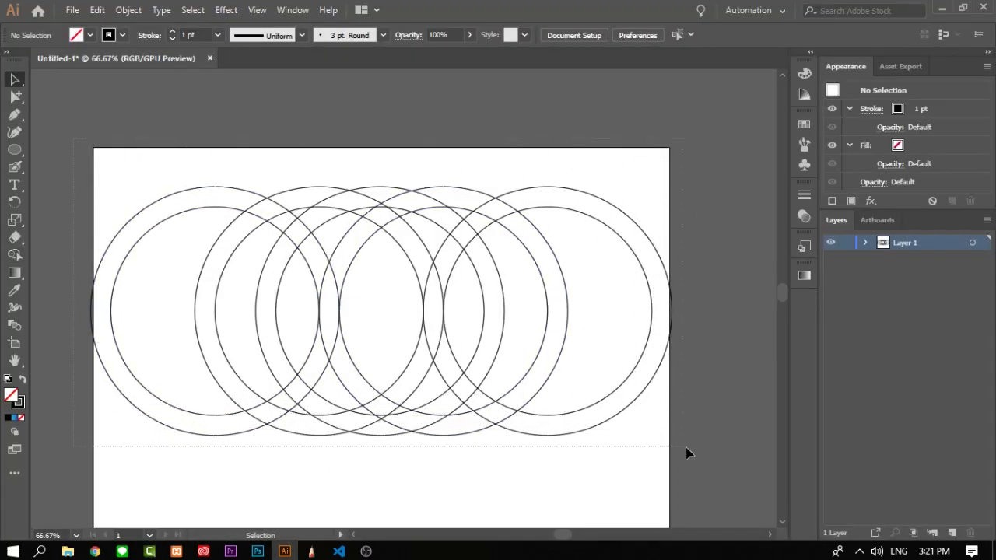
key("ctrl+a")
left_click(18, 256)
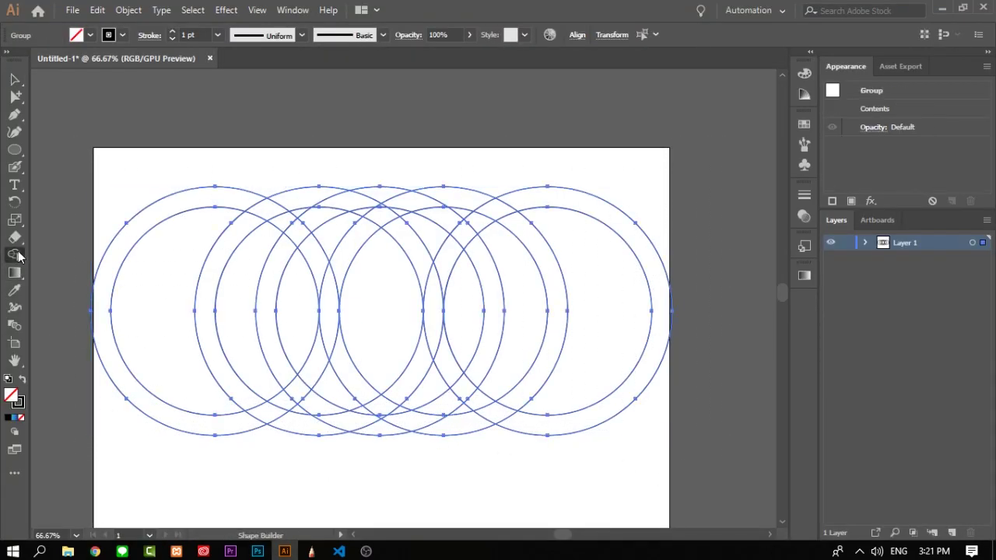
scroll(296, 276, "up", 1)
scroll(315, 234, "down", 1)
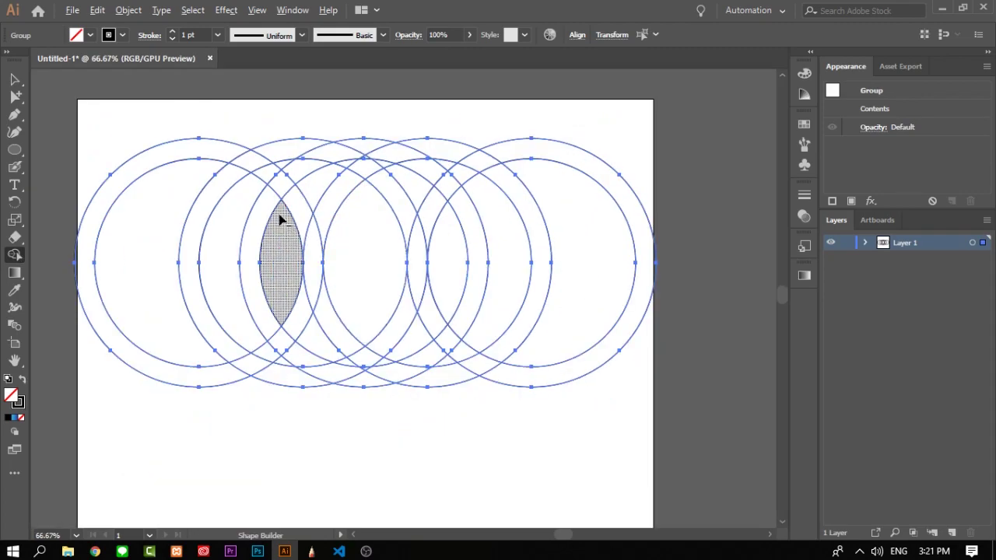
left_click_drag(280, 178, 255, 244)
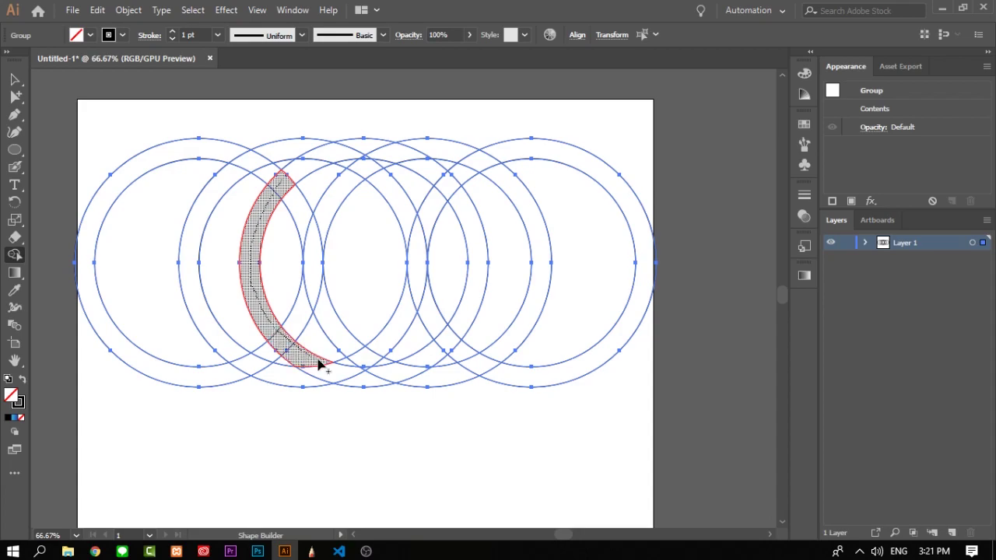
mouse_move(318, 365)
left_mouse_down()
mouse_move(410, 371)
mouse_move(462, 321)
left_mouse_up()
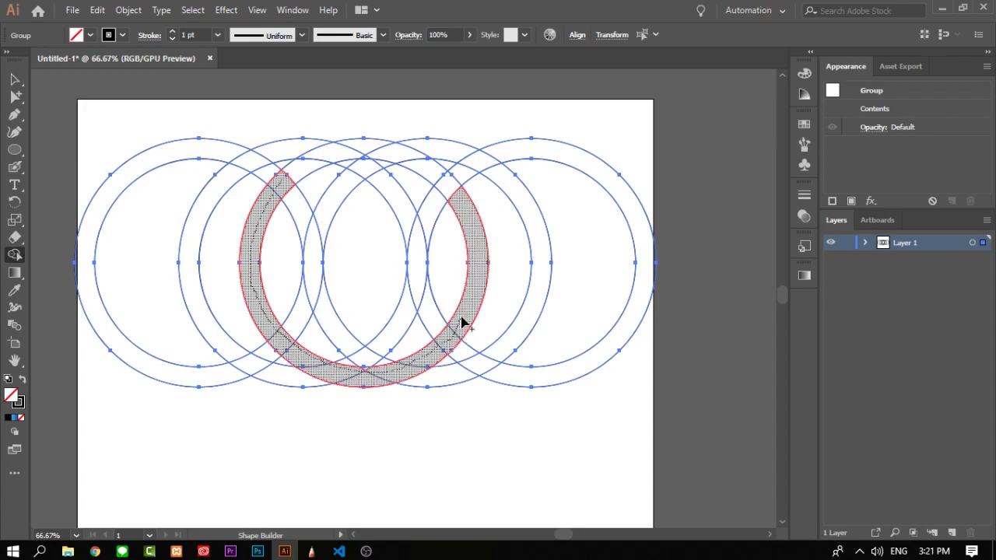
left_click_drag(450, 192, 421, 231)
Extend the merged band along the lower arc, central arc and upper-right arc.
left_click_drag(415, 276, 399, 328)
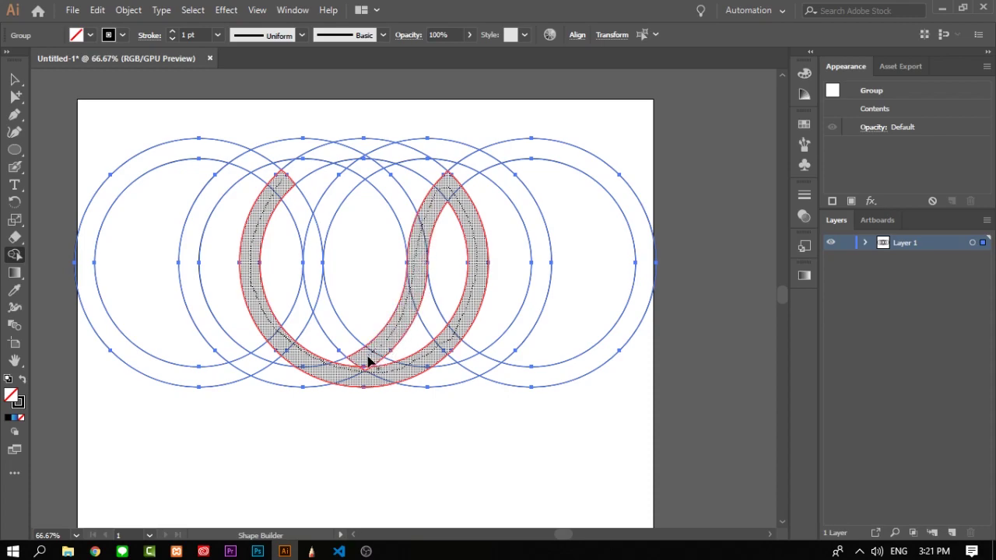
left_click_drag(369, 361, 347, 343)
mouse_move(318, 298)
left_mouse_down()
mouse_move(307, 211)
mouse_move(303, 229)
mouse_move(337, 200)
left_mouse_up()
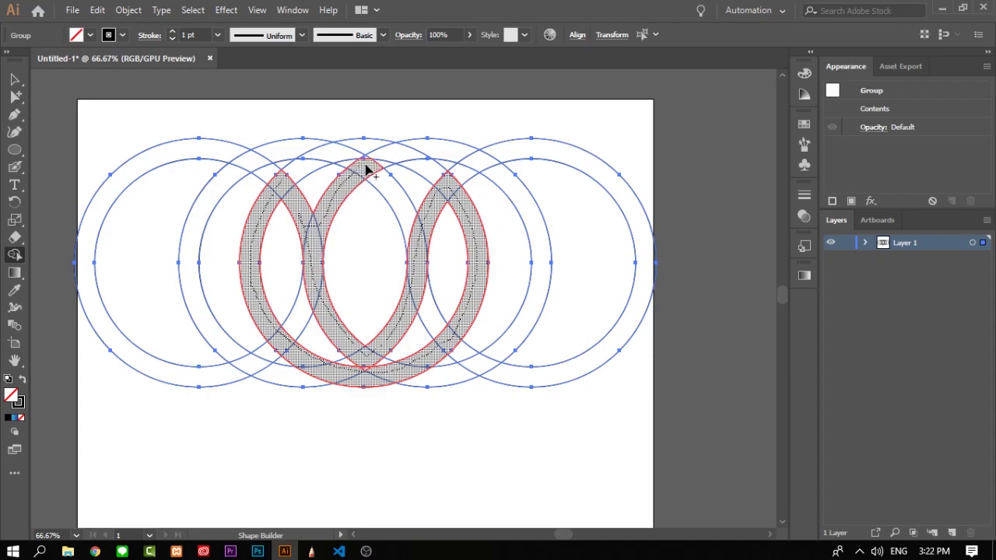
mouse_move(366, 170)
left_mouse_down()
mouse_move(393, 194)
mouse_move(422, 278)
mouse_move(378, 384)
left_mouse_up()
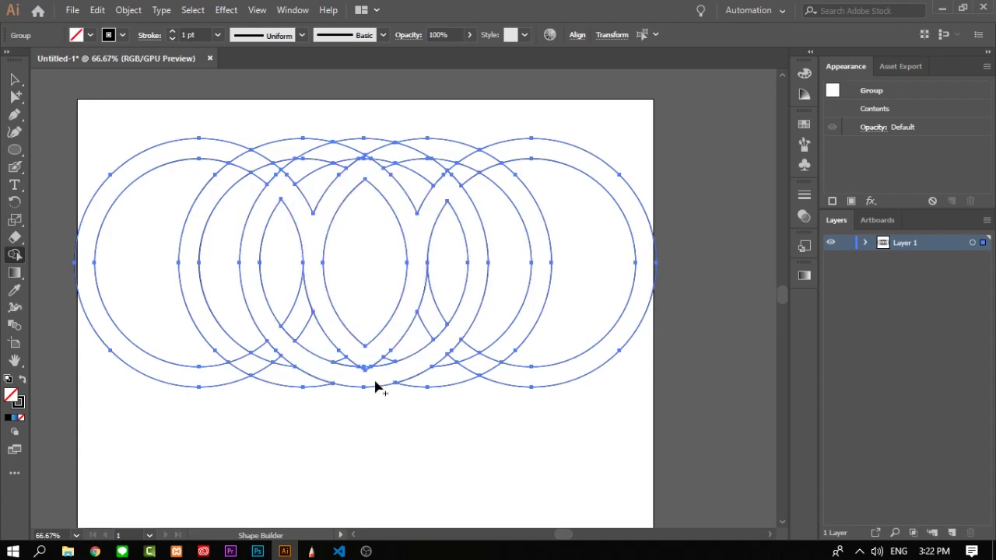
scroll(345, 400, "up", 3)
scroll(360, 467, "up", 5)
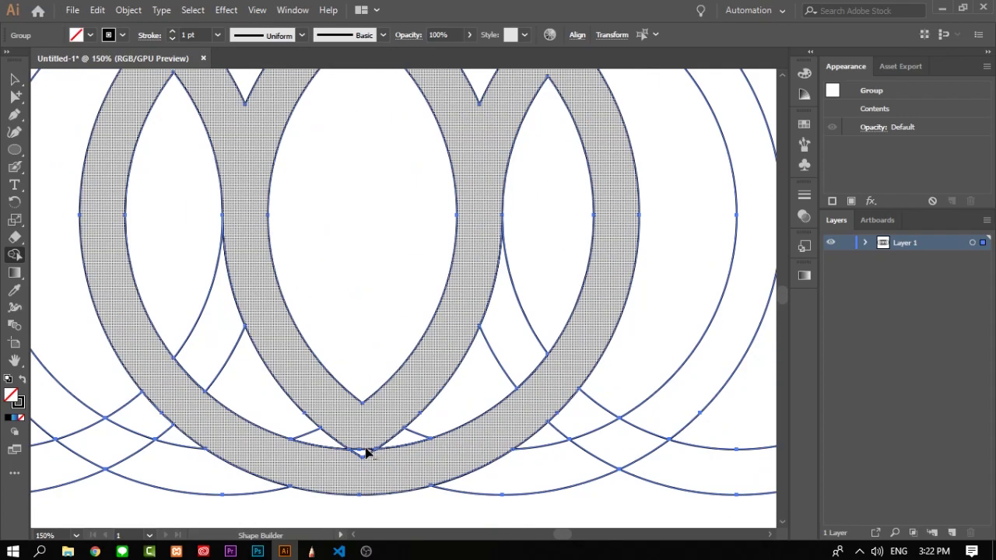
scroll(358, 467, "up", 2)
Join the petal tips and top edges into one continuous petal band.
key("alt+Tab")
key("alt+Tab")
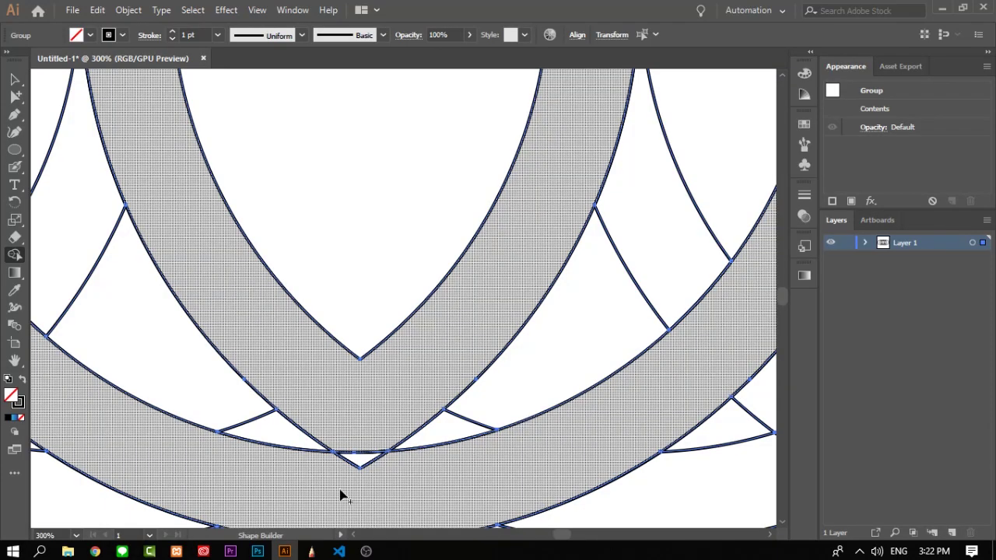
scroll(371, 413, "down", 5, "alt")
scroll(373, 234, "up", 1)
scroll(374, 193, "up", 1, "alt")
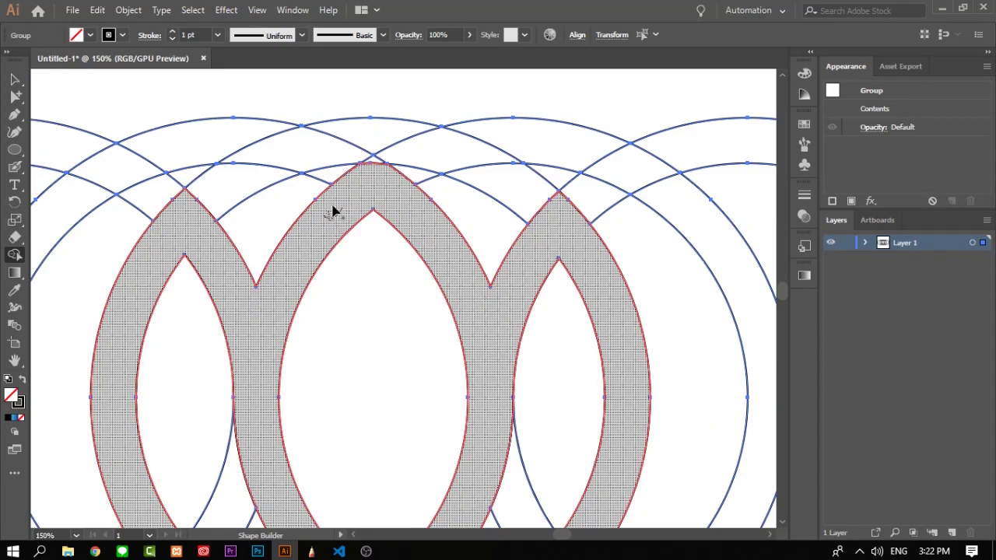
mouse_move(413, 221)
left_mouse_down()
mouse_move(462, 284)
mouse_move(436, 262)
left_mouse_up()
left_click_drag(379, 187, 366, 171)
scroll(417, 200, "up", 3, "alt")
scroll(374, 211, "down", 2, "alt")
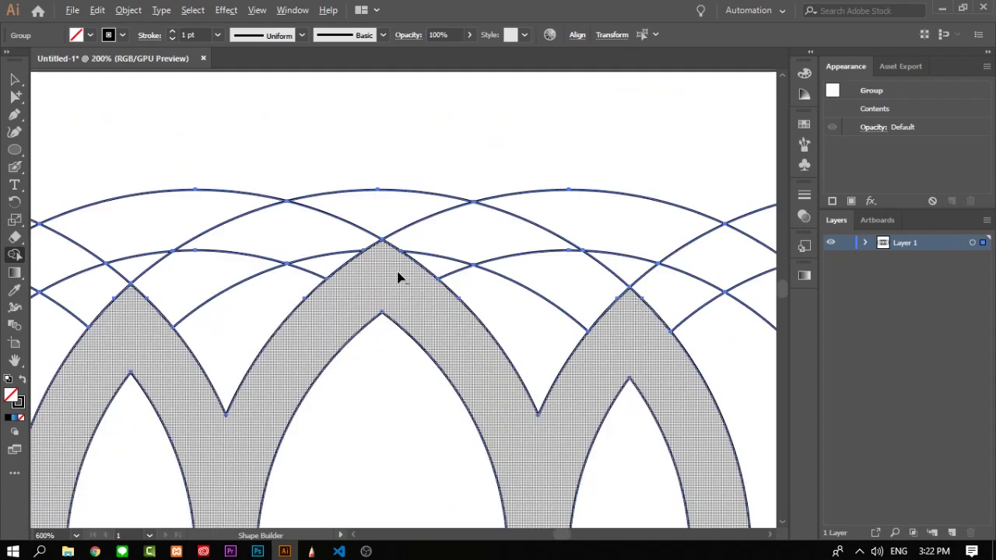
scroll(398, 278, "down", 5, "alt")
scroll(438, 327, "up", 4, "alt")
scroll(446, 326, "down", 2, "alt")
Delete the outer circle's left, middle and right crescents and the upper-right fragment.
scroll(407, 415, "down", 1, "alt")
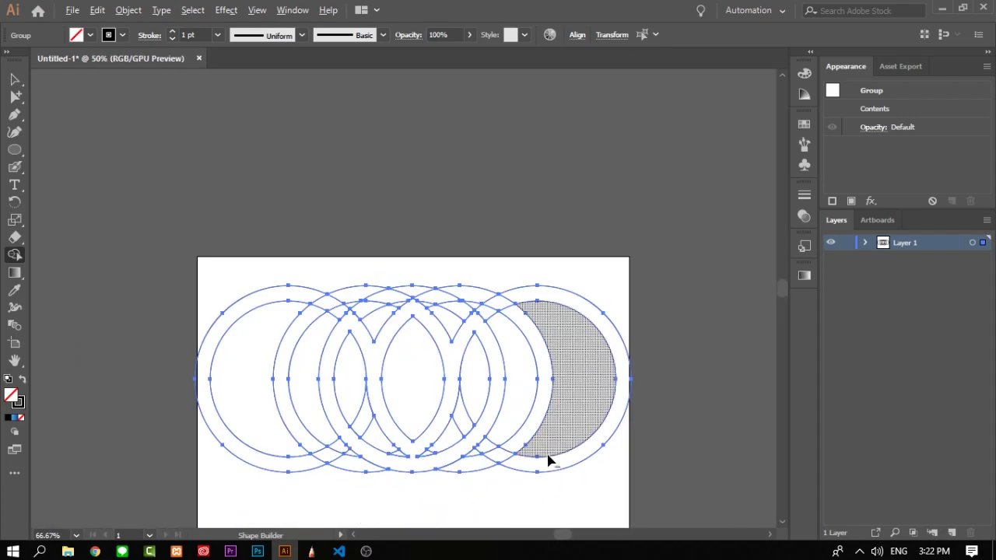
scroll(506, 468, "up", 1, "alt")
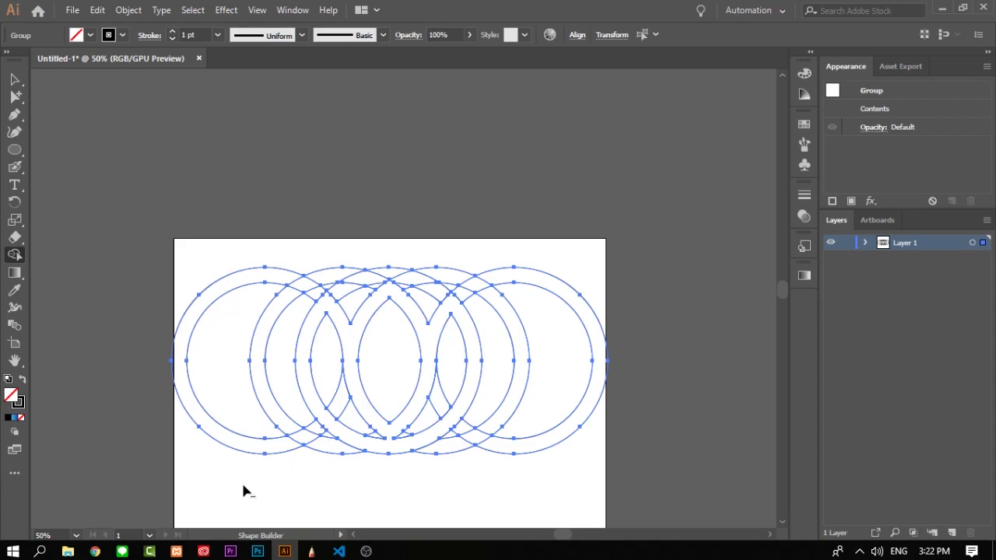
left_click_drag(243, 490, 238, 375)
mouse_move(260, 279)
left_mouse_down()
mouse_move(311, 479)
mouse_move(352, 463)
left_mouse_up()
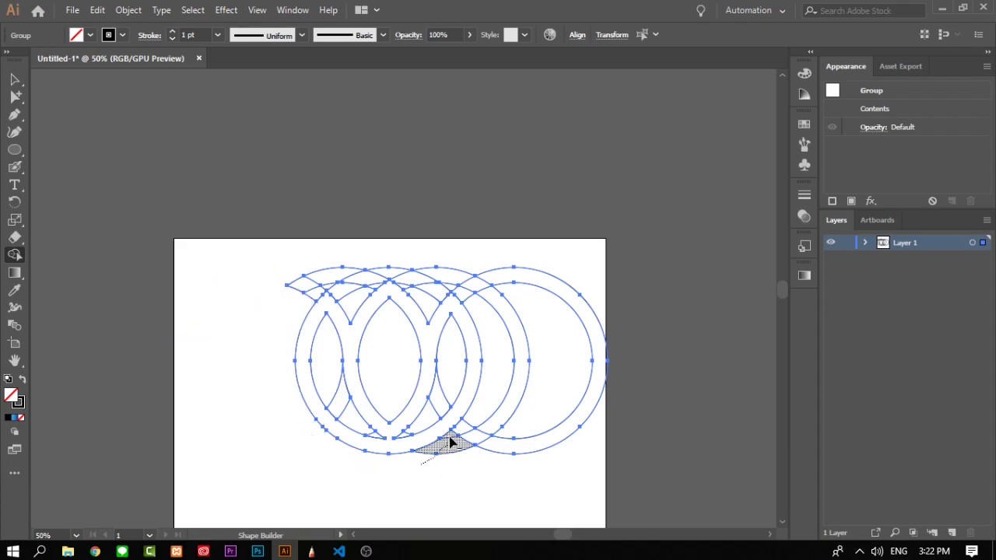
left_click_drag(449, 442, 574, 421)
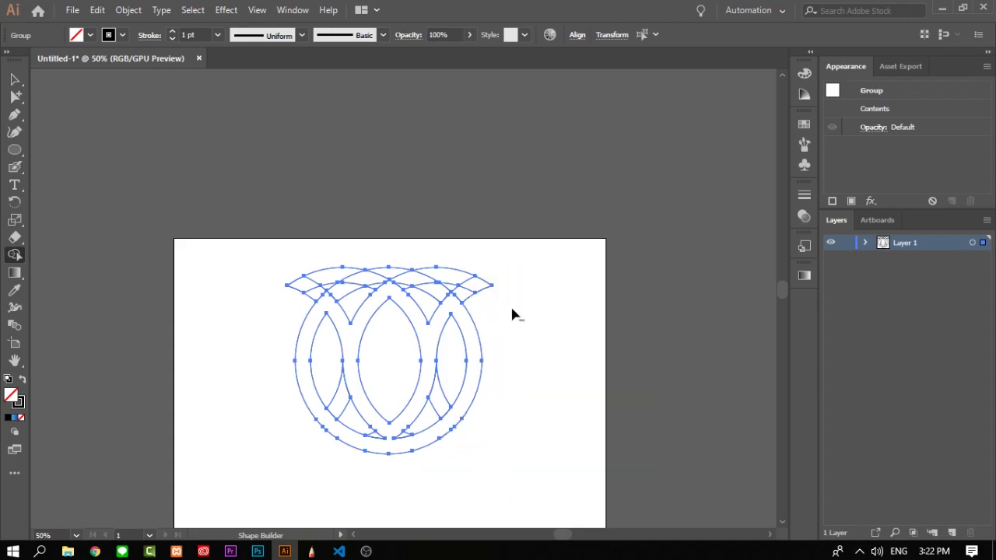
left_click_drag(462, 294, 413, 257)
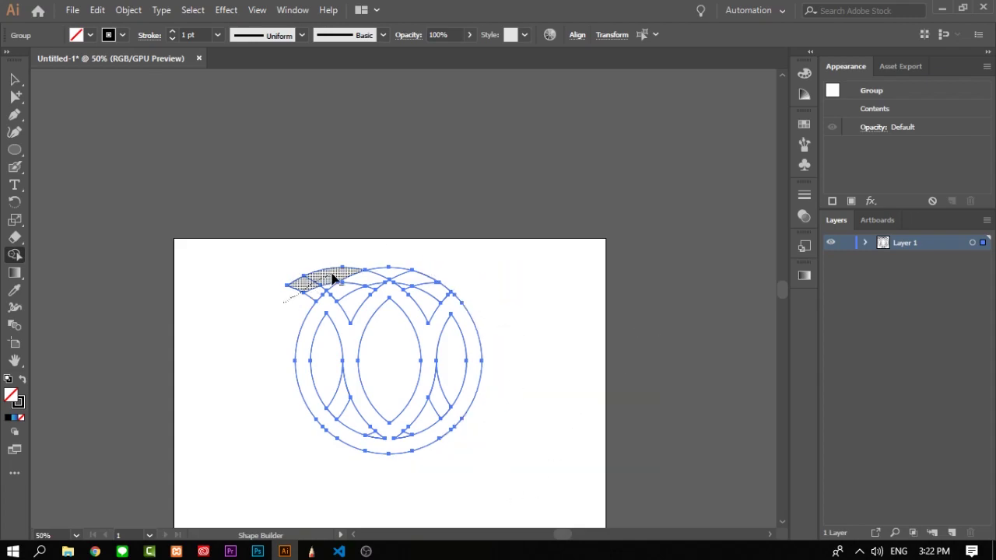
scroll(332, 264, "up", 2)
Delete the stray upper-left arcs and merge the remaining regions into one lotus shape.
mouse_move(383, 327)
left_mouse_down()
mouse_move(396, 271)
mouse_move(573, 329)
left_mouse_up()
left_click_drag(485, 319, 573, 368)
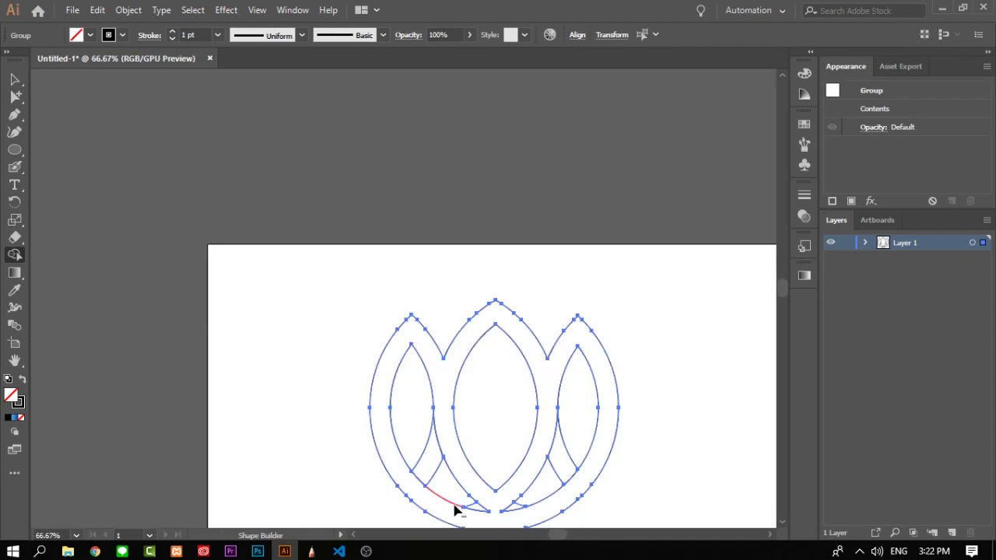
scroll(456, 509, "up", 1)
scroll(473, 509, "down", 1)
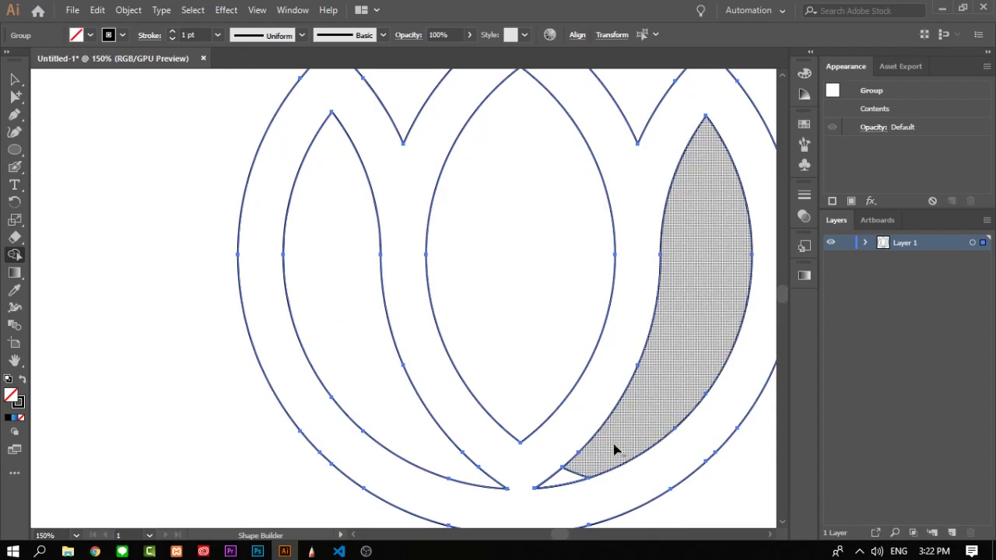
scroll(602, 445, "down", 2)
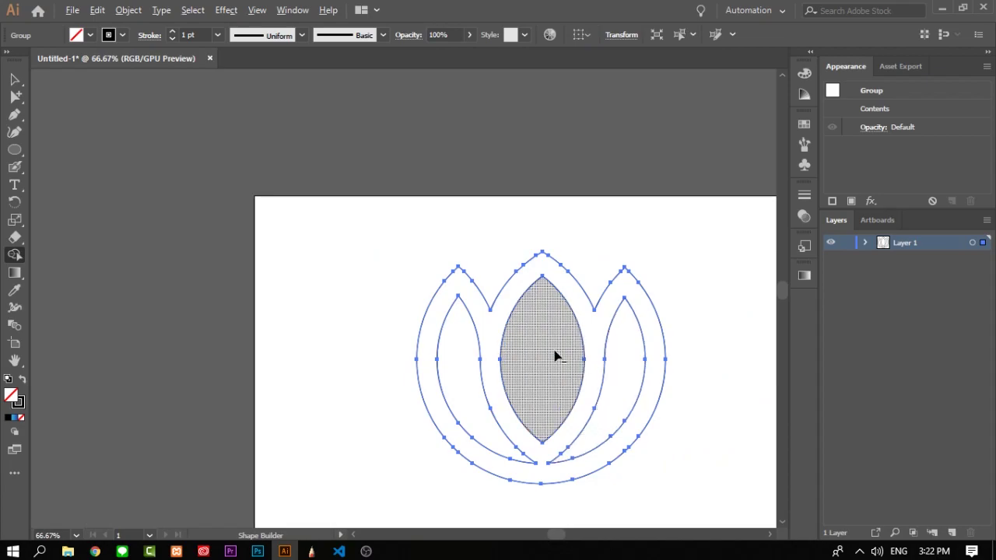
Select the lotus and fill it with the blue gradient.
key("v")
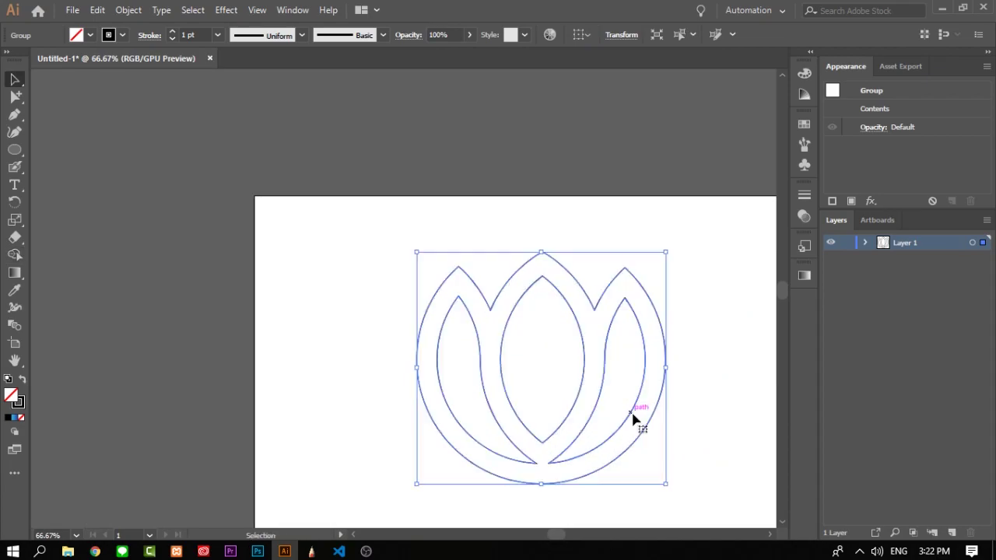
scroll(646, 424, "right", 2)
left_click(662, 432)
scroll(589, 365, "down", 2)
scroll(592, 285, "up", 5)
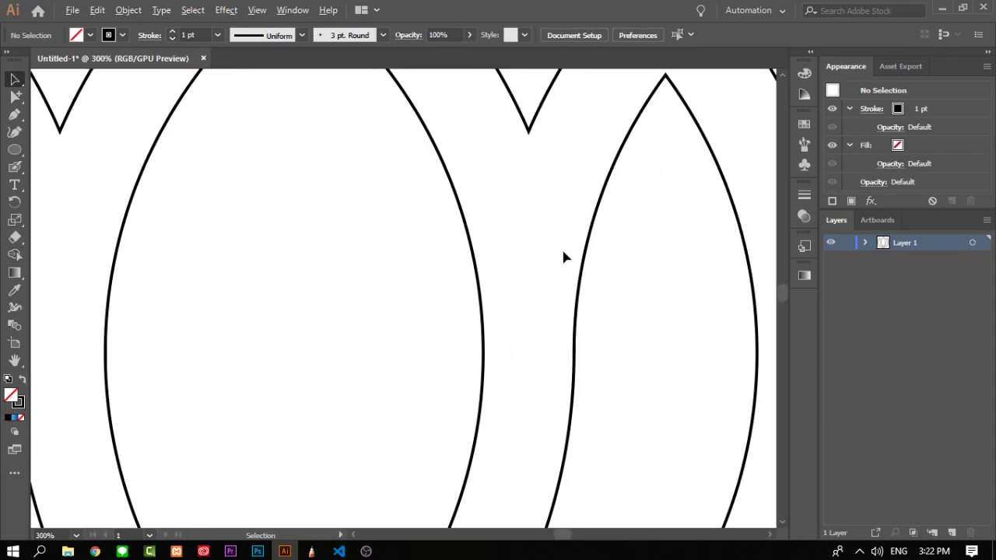
scroll(562, 256, "down", 4)
scroll(625, 269, "up", 1)
scroll(638, 309, "up", 2)
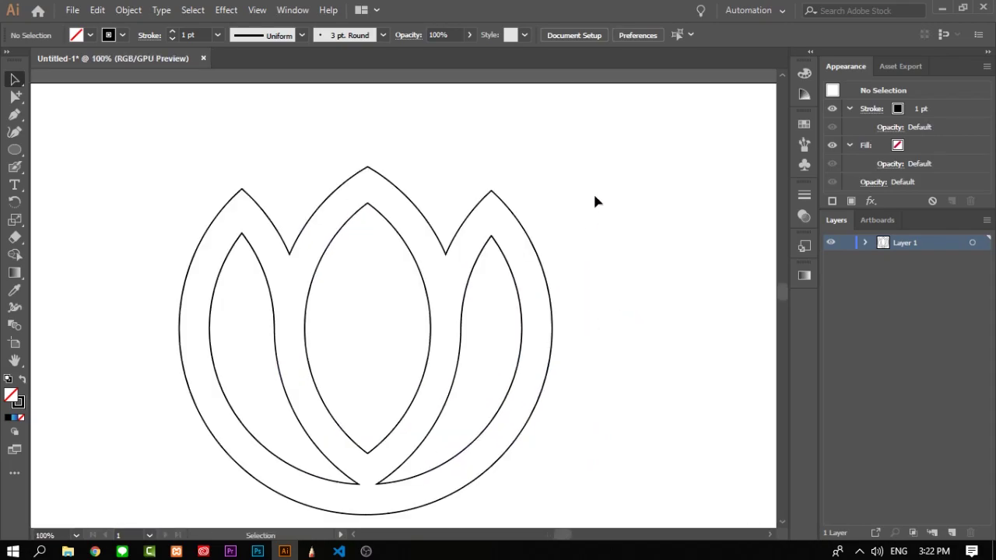
scroll(596, 200, "down", 3)
left_click(419, 437)
left_click(419, 437)
scroll(372, 450, "down", 2)
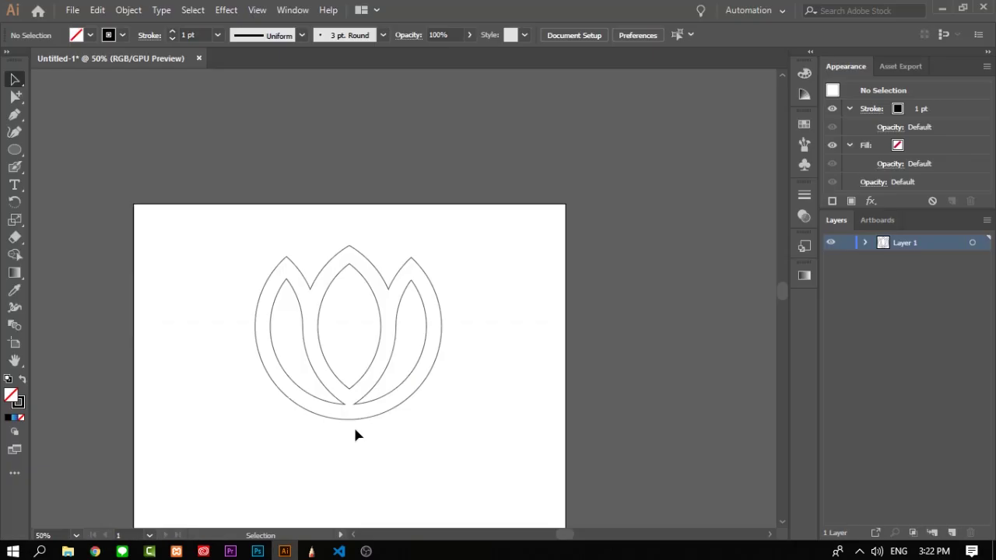
left_click_drag(491, 229, 183, 444)
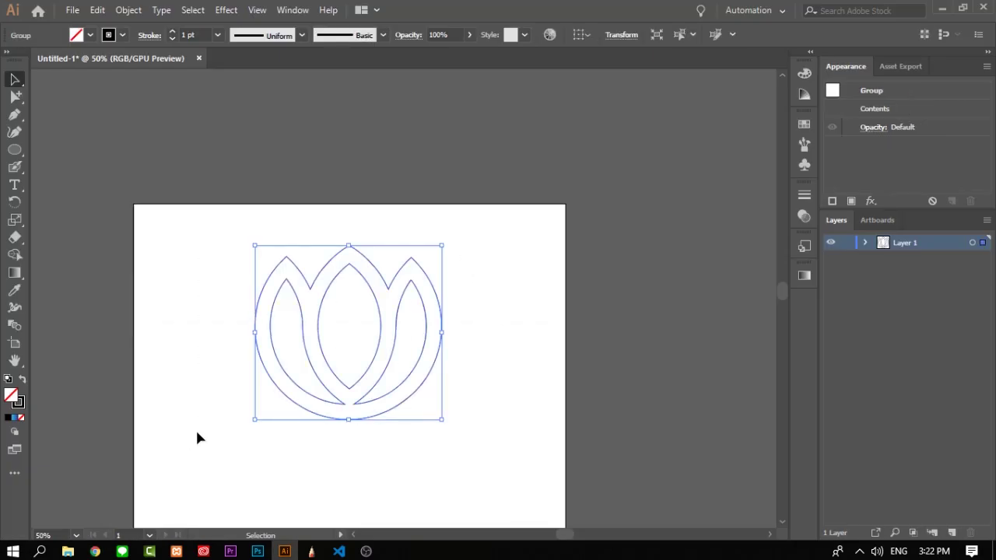
left_click(16, 423)
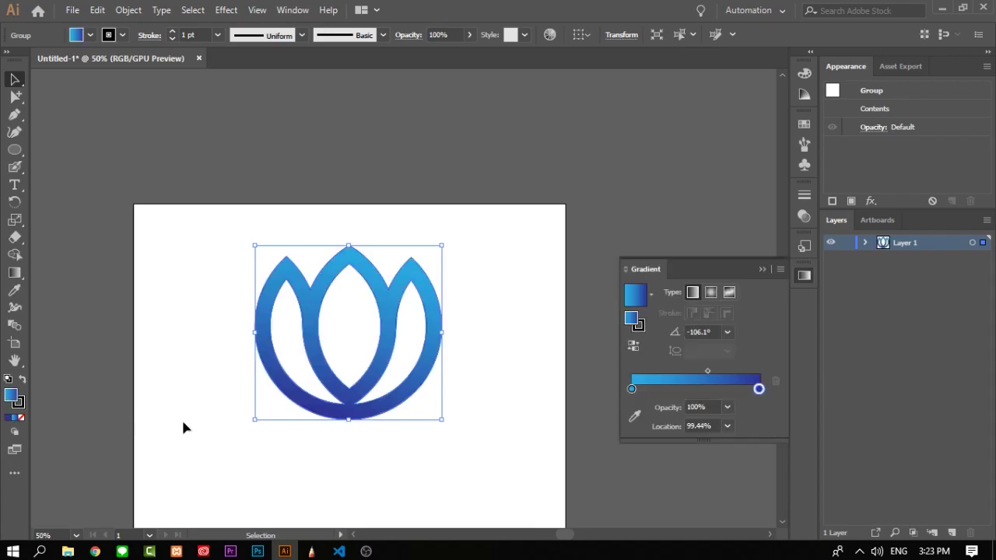
Enlarge the gradient lotus on the artboard and shift it slightly left and down.
scroll(350, 334, "up", 2)
left_click(322, 396)
scroll(323, 397, "down", 3)
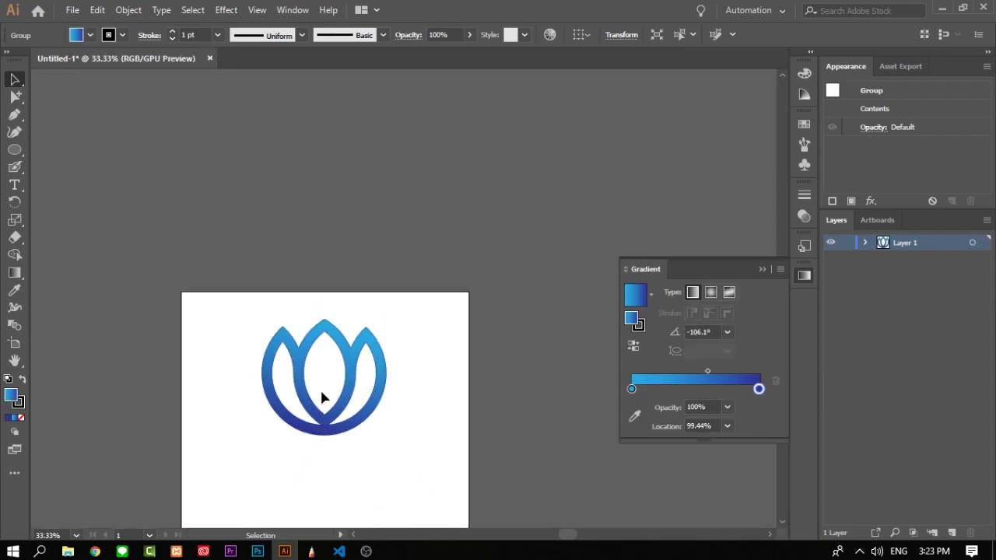
scroll(323, 397, "down", 1)
left_click(366, 391)
left_click_drag(387, 400, 453, 462)
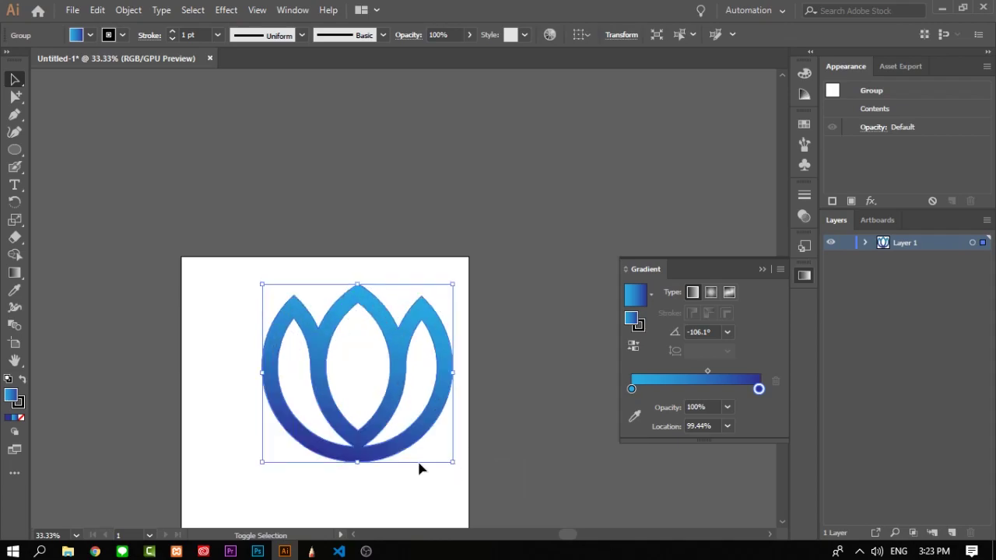
left_click_drag(389, 420, 364, 442)
left_click(482, 429)
scroll(323, 452, "up", 1)
scroll(333, 439, "down", 1)
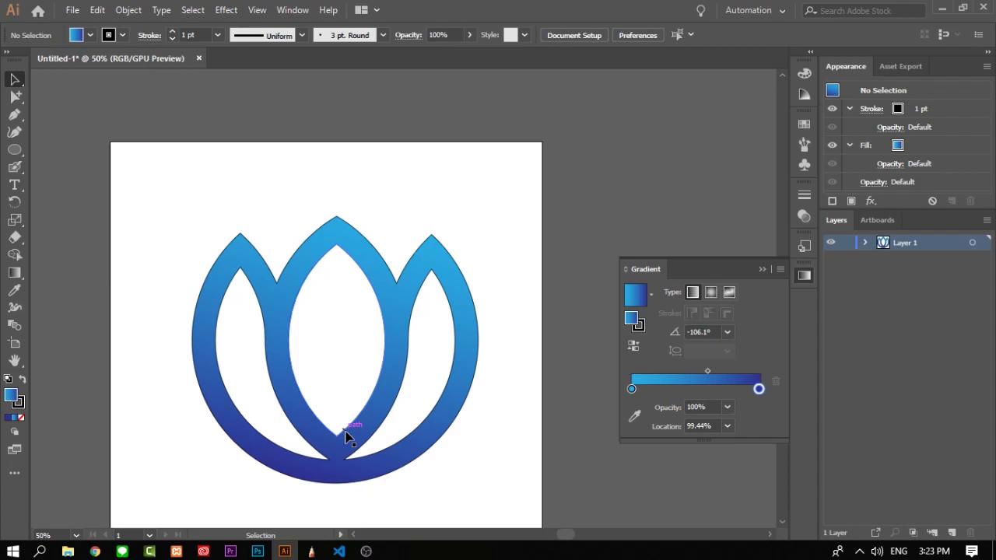
Compare the lotus with the Instagram reference logo in the browser.
key("alt+Tab")
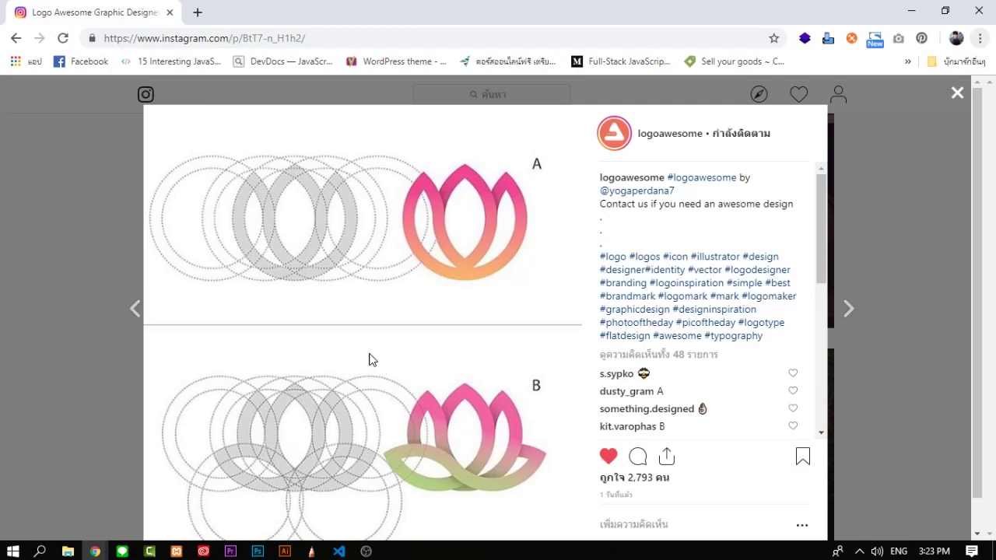
scroll(762, 226, "down", 5)
scroll(596, 275, "up", 5)
key("alt+Tab")
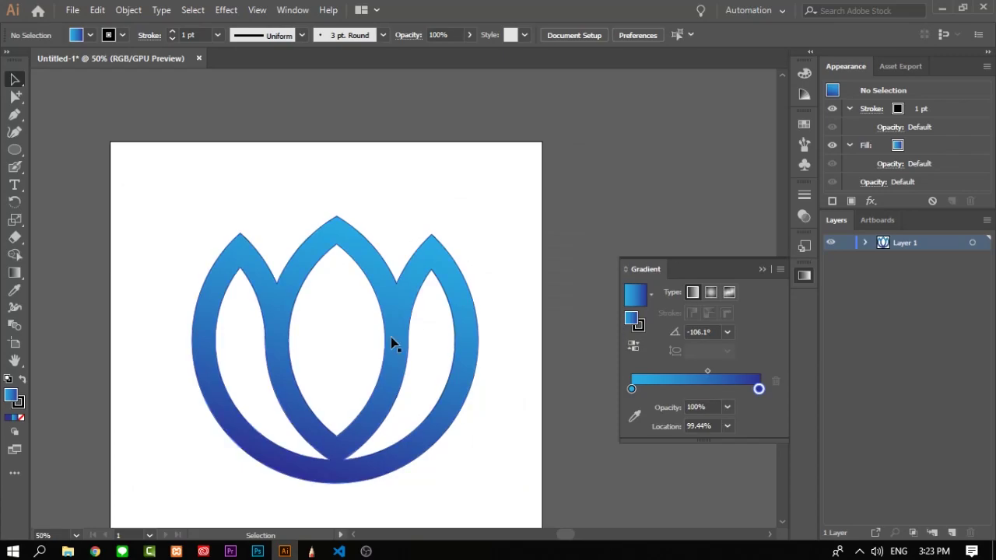
Select the lotus logo and set its stroke to None, then fit the artboard in view.
key("v")
left_click_drag(455, 269, 434, 246)
key("ctrl+equal")
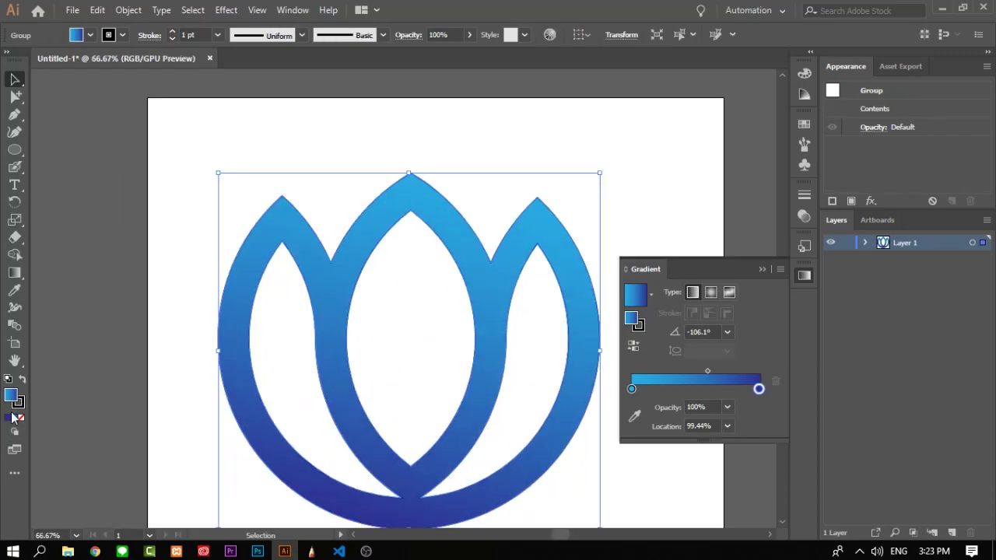
left_click(18, 403)
left_click(22, 418)
left_click(185, 224)
scroll(402, 208, "up", 5)
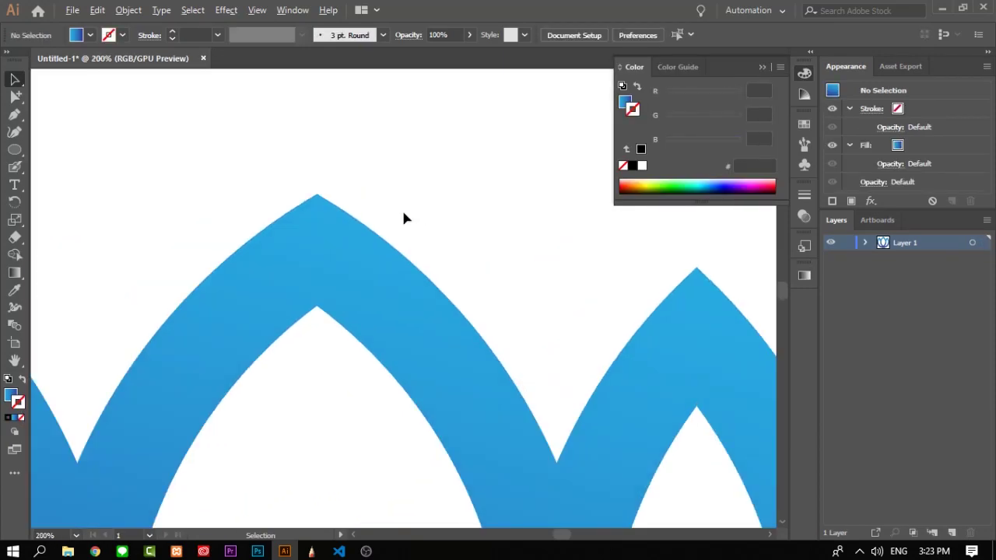
key("ctrl+0")
Recheck the reference post and return to the Illustrator document.
key("alt+Tab")
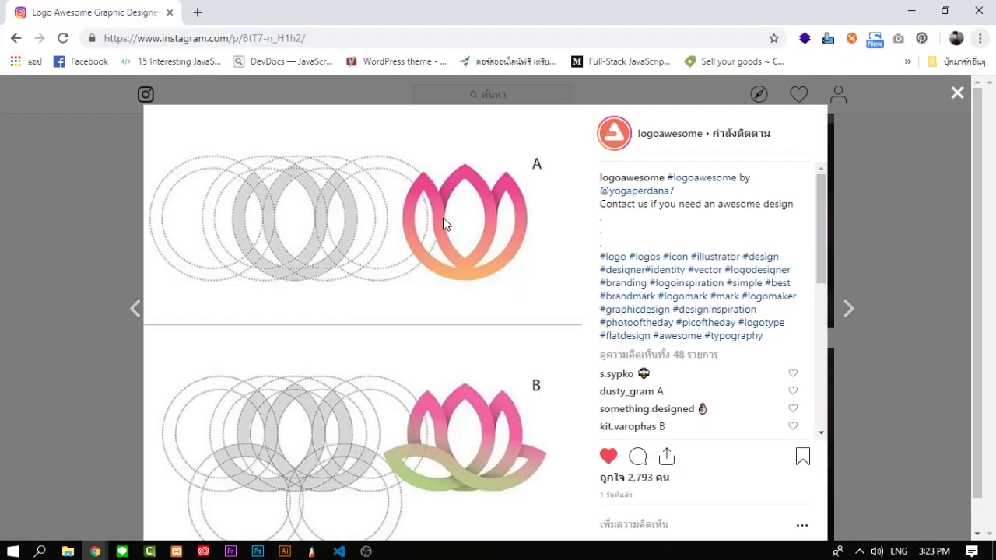
key("alt+Tab")
scroll(300, 327, "down", 2)
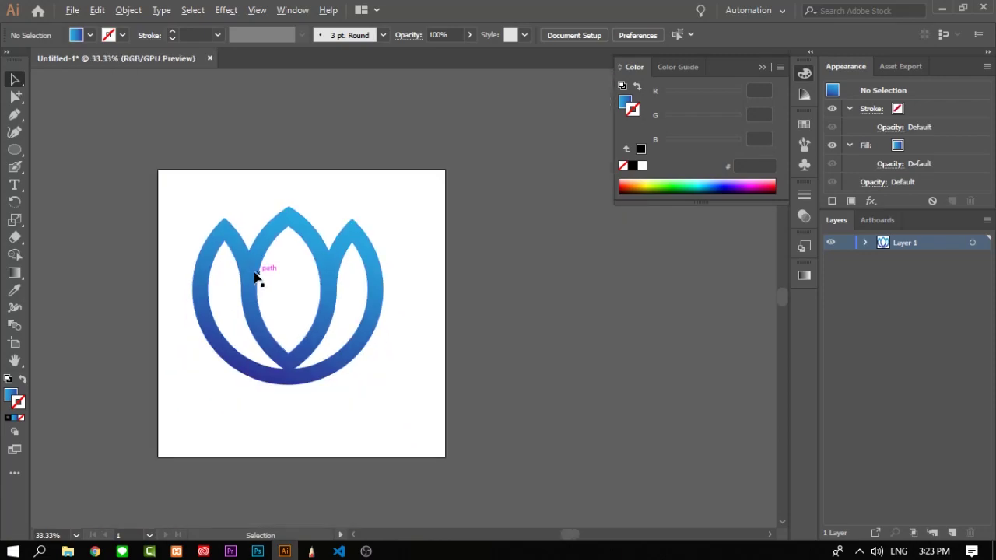
scroll(265, 260, "up", 3)
scroll(263, 290, "up", 1)
scroll(263, 290, "left", 1)
Pick the Pen tool and replace the gradient fill with a solid dark blue.
left_click(14, 114)
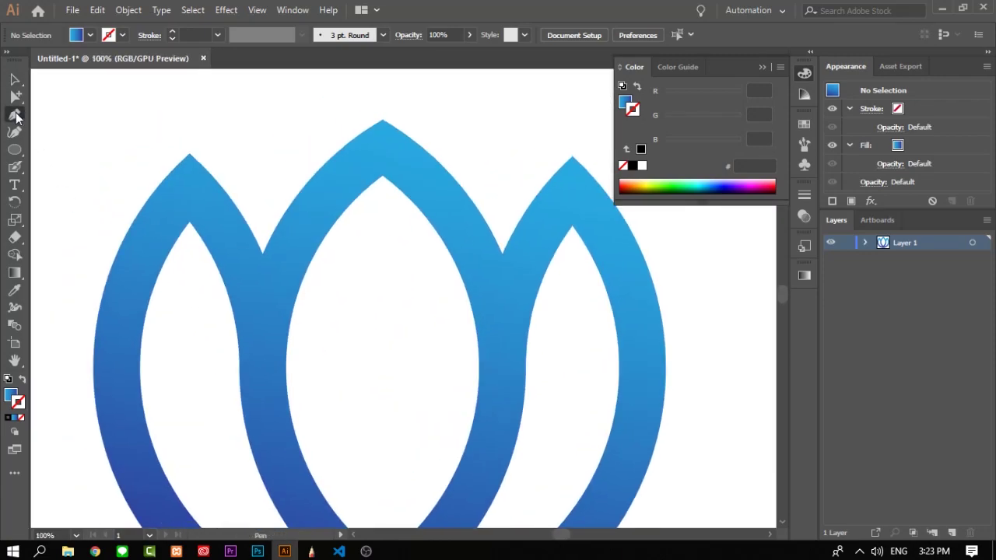
left_click(8, 417)
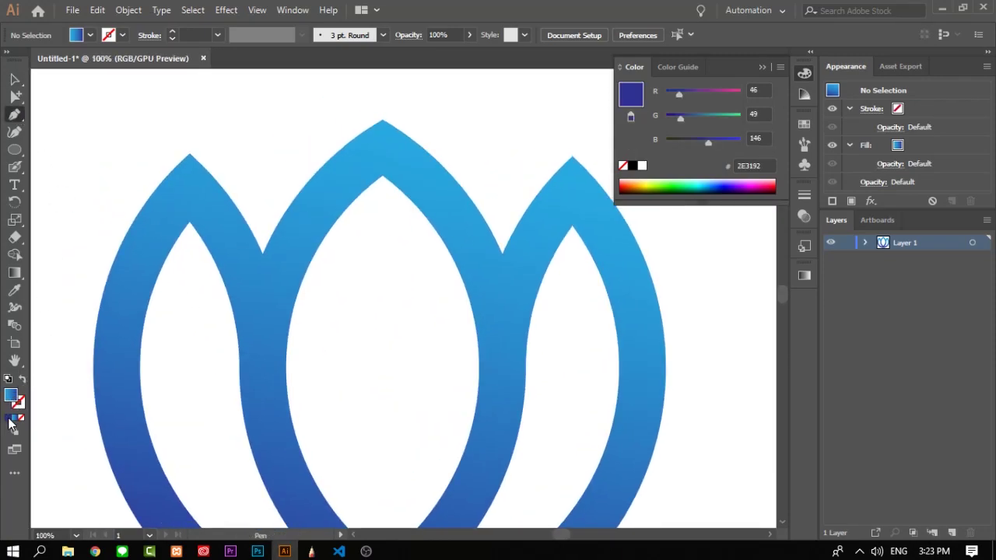
double_click(14, 397)
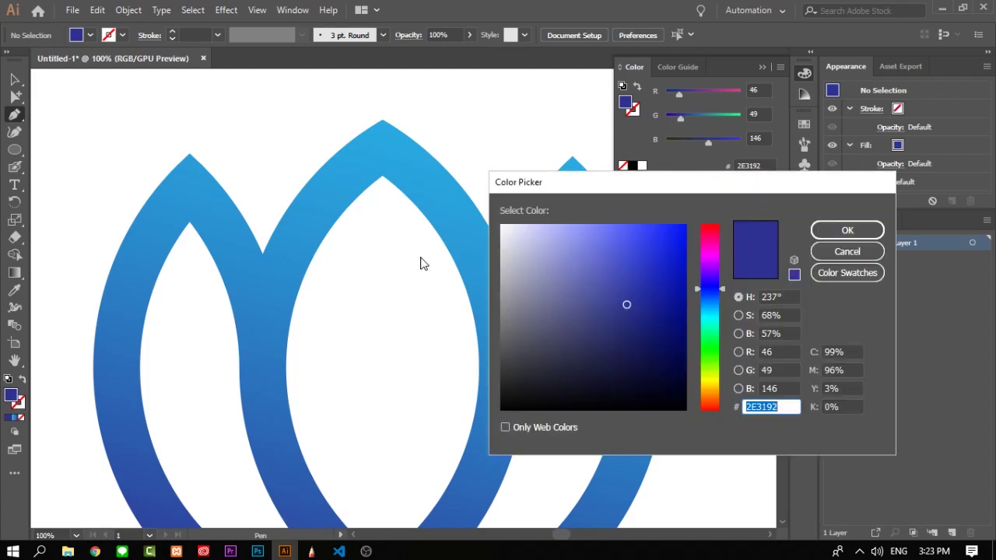
left_click(509, 369)
left_click(625, 304)
left_click(831, 229)
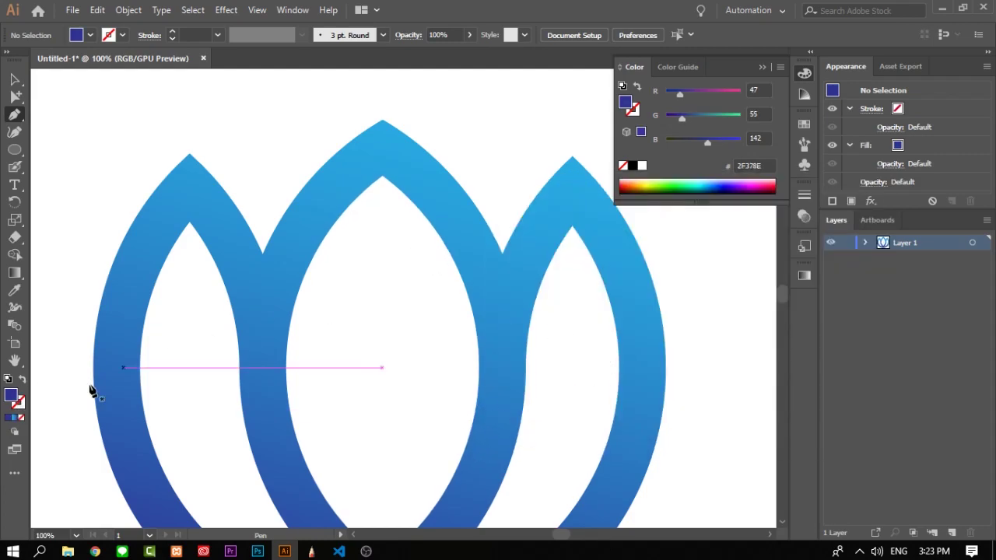
Change the fill colour to near-black 0A0A0A in the Color Picker.
double_click(11, 396)
left_click(507, 378)
left_click(509, 395)
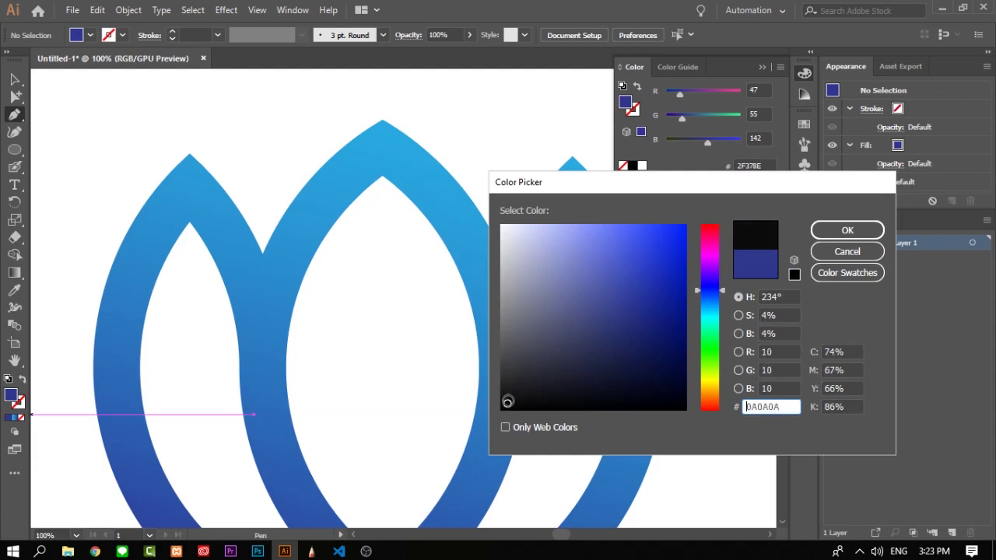
left_click(831, 228)
scroll(230, 299, "up", 1)
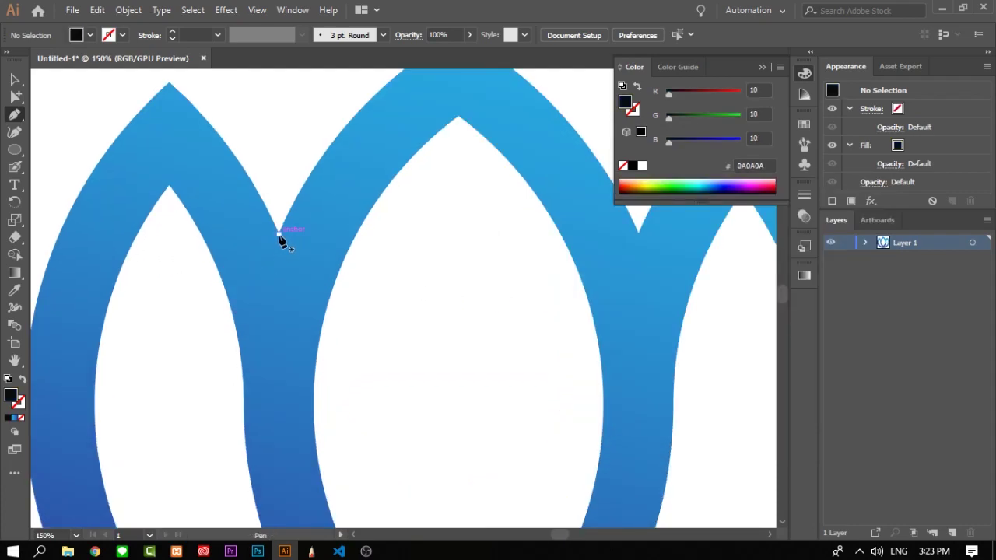
Start a Pen sliver at the left petal notch, curving its edge down the petal overlap.
left_click(278, 232)
scroll(296, 249, "down", 3)
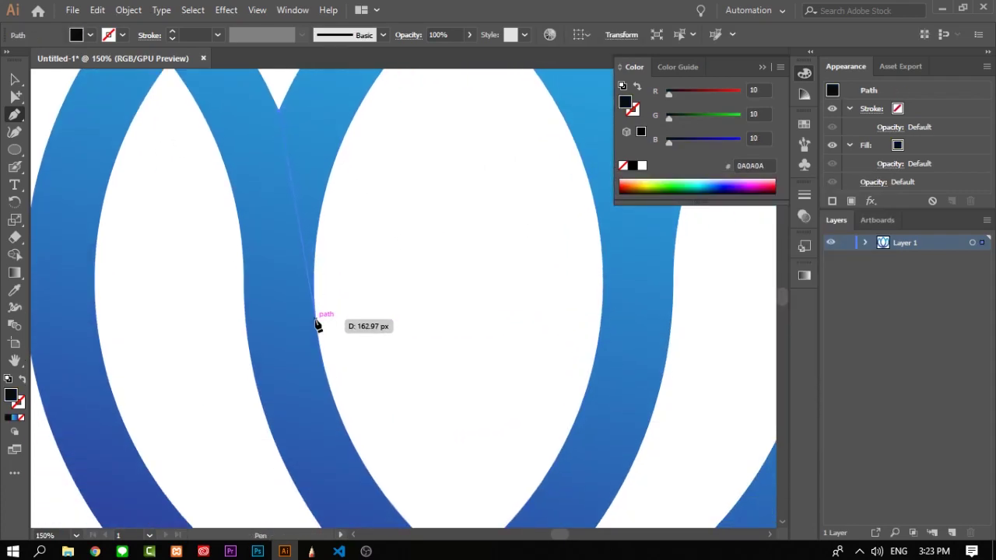
mouse_move(317, 322)
left_mouse_down()
mouse_move(316, 435)
mouse_move(303, 449)
left_mouse_up()
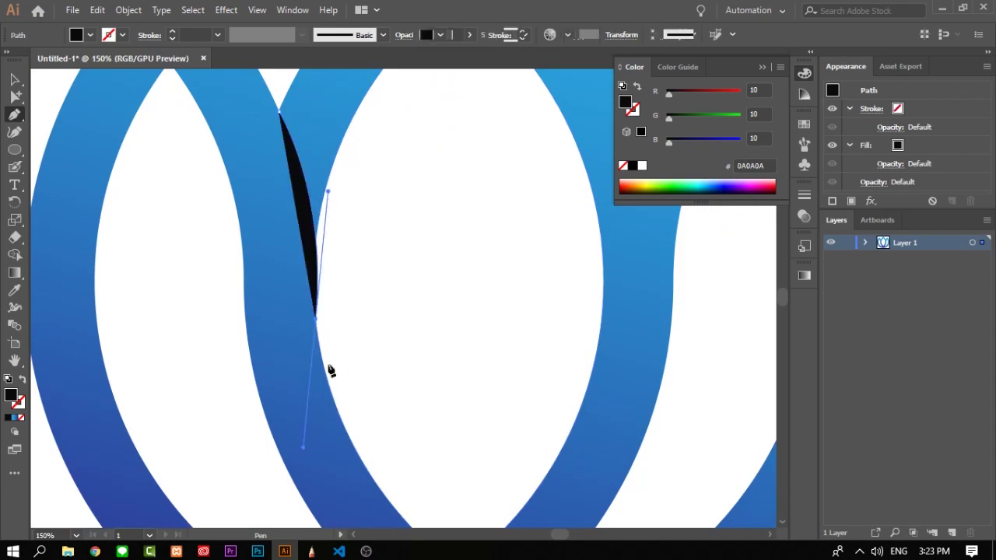
scroll(329, 369, "up", 2)
scroll(315, 424, "down", 2)
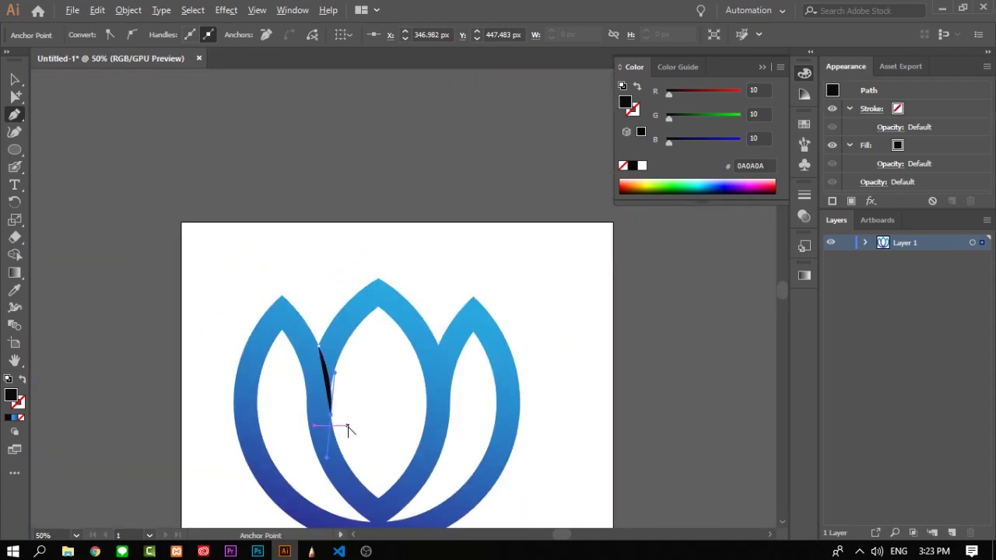
scroll(334, 420, "up", 2)
scroll(311, 409, "up", 2)
mouse_move(298, 384)
left_mouse_down()
mouse_move(293, 366)
mouse_move(322, 351)
left_mouse_up()
scroll(379, 316, "down", 3)
scroll(376, 273, "up", 1)
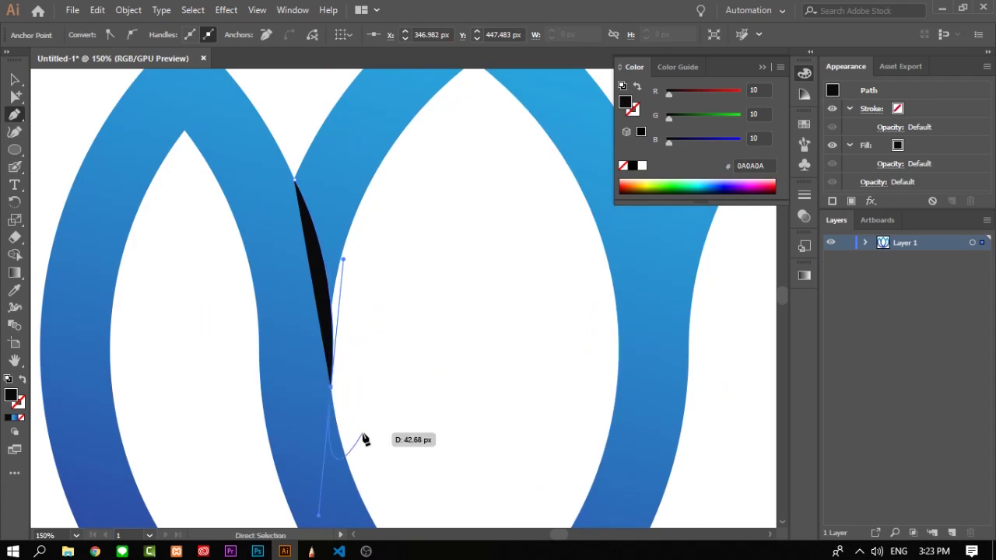
mouse_move(336, 366)
left_mouse_down()
mouse_move(312, 519)
mouse_move(332, 397)
mouse_move(369, 336)
mouse_move(334, 407)
mouse_move(406, 471)
mouse_move(331, 414)
left_mouse_up()
Curve the sliver's edge back up to the notch and close it as a black crescent.
scroll(370, 337, "up", 1)
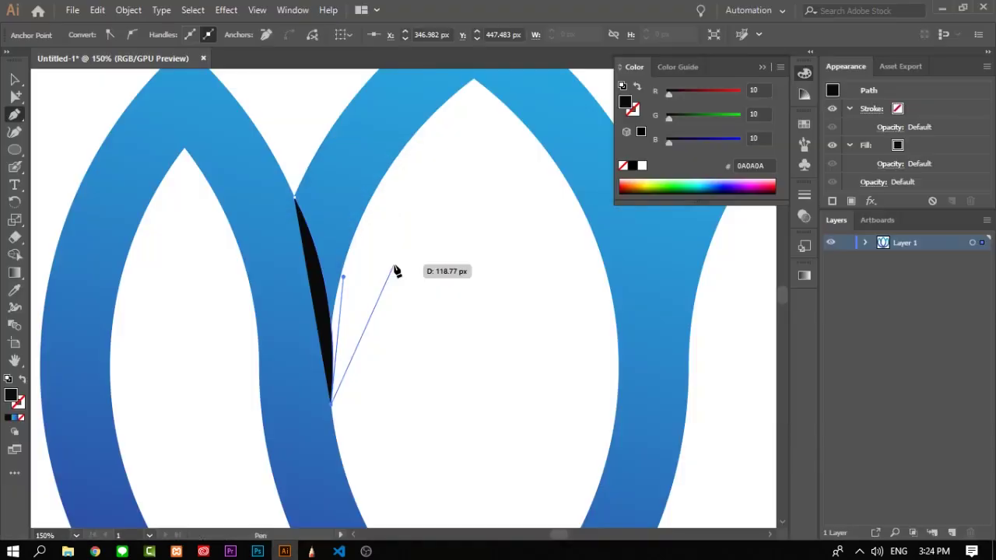
scroll(308, 229, "up", 2)
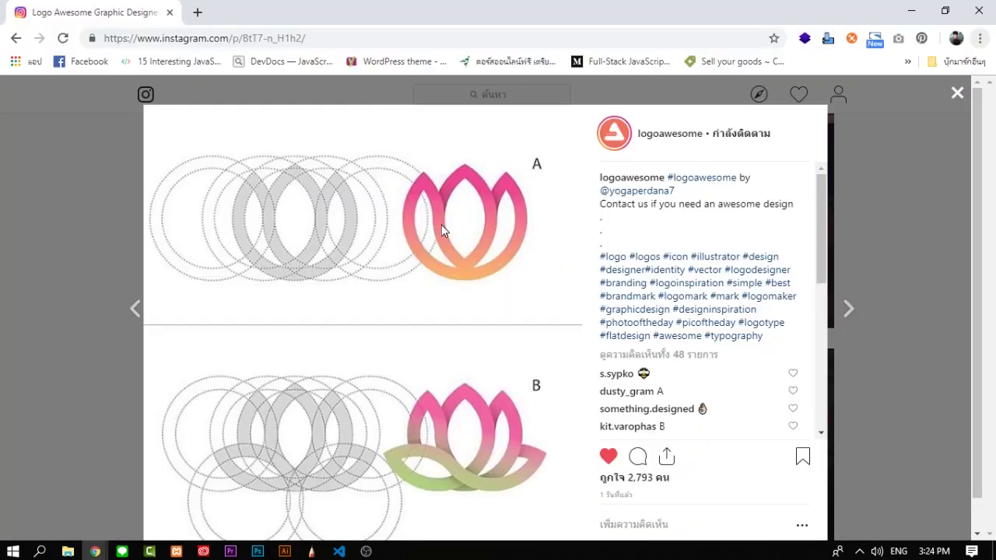
scroll(331, 292, "up", 2)
mouse_move(331, 292)
left_mouse_down()
mouse_move(263, 180)
mouse_move(151, 93)
left_mouse_up()
scroll(274, 493, "up", 10)
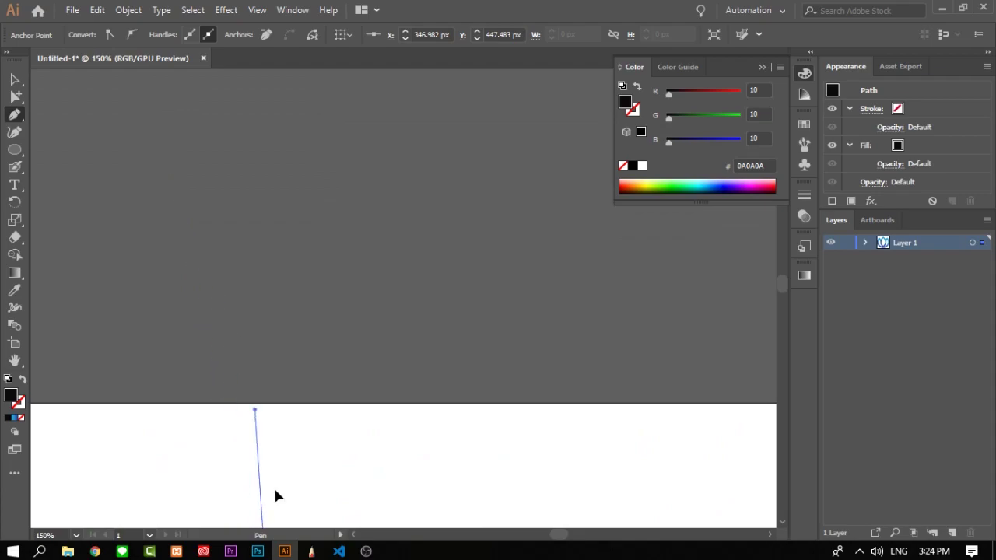
scroll(274, 493, "down", 4)
scroll(218, 168, "down", 6)
scroll(245, 165, "down", 2)
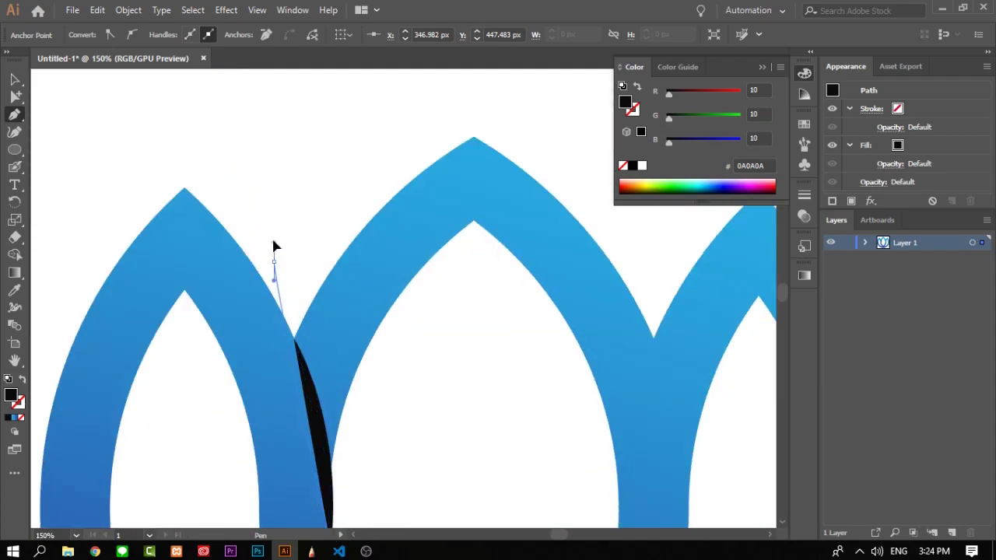
mouse_move(354, 552)
left_mouse_down()
mouse_move(204, 165)
mouse_move(168, 126)
left_mouse_up()
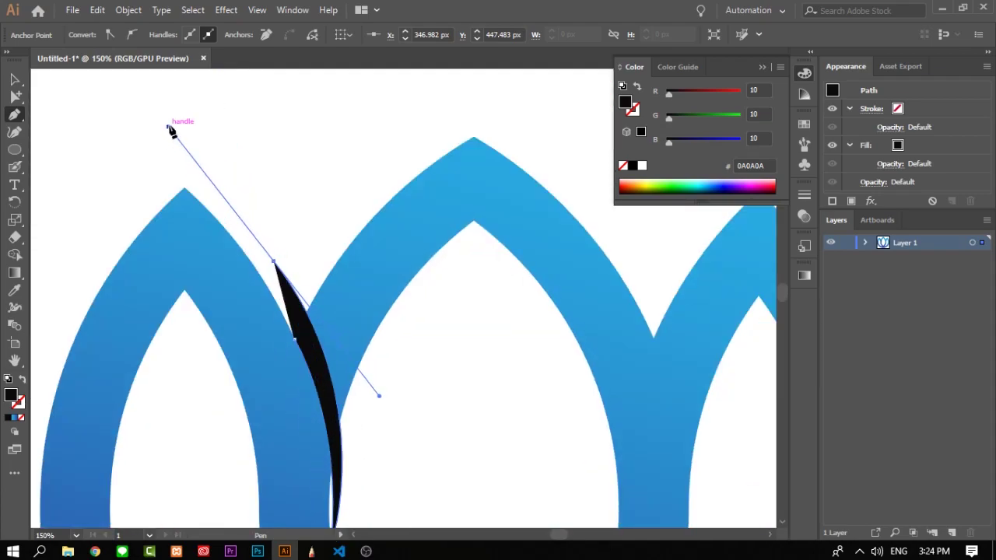
scroll(261, 204, "down", 1)
left_click(273, 227)
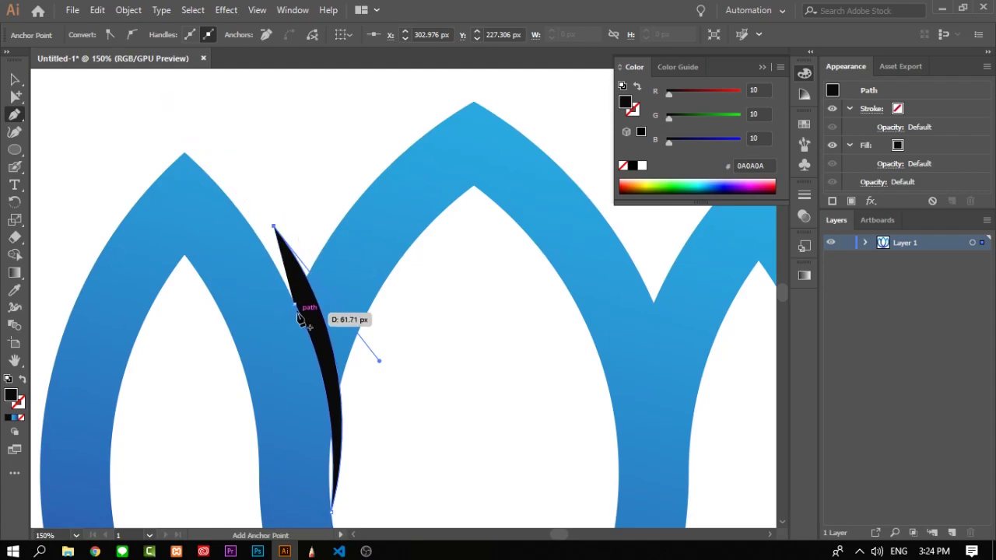
key("ctrl+shift+a")
scroll(443, 381, "down", 4)
scroll(463, 400, "up", 4)
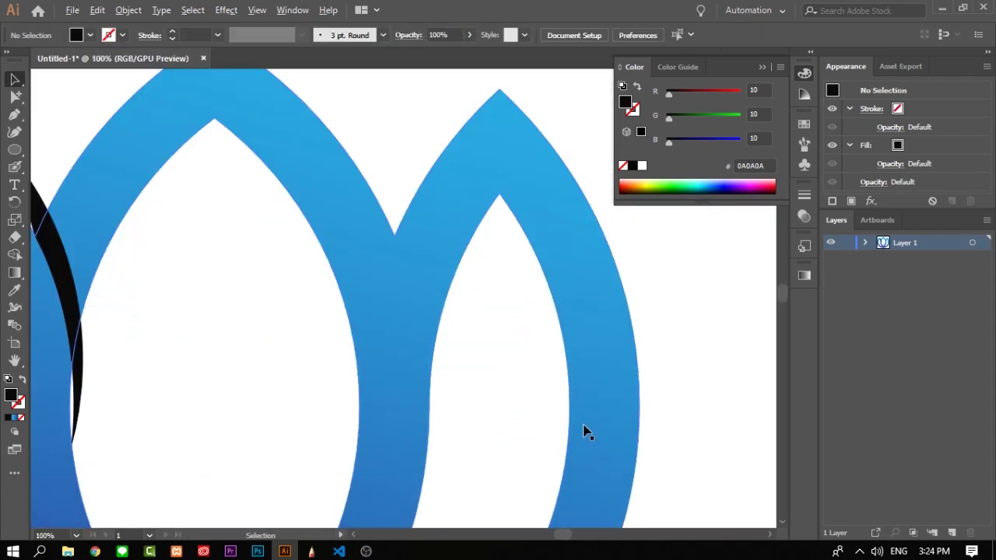
scroll(234, 311, "left", 5)
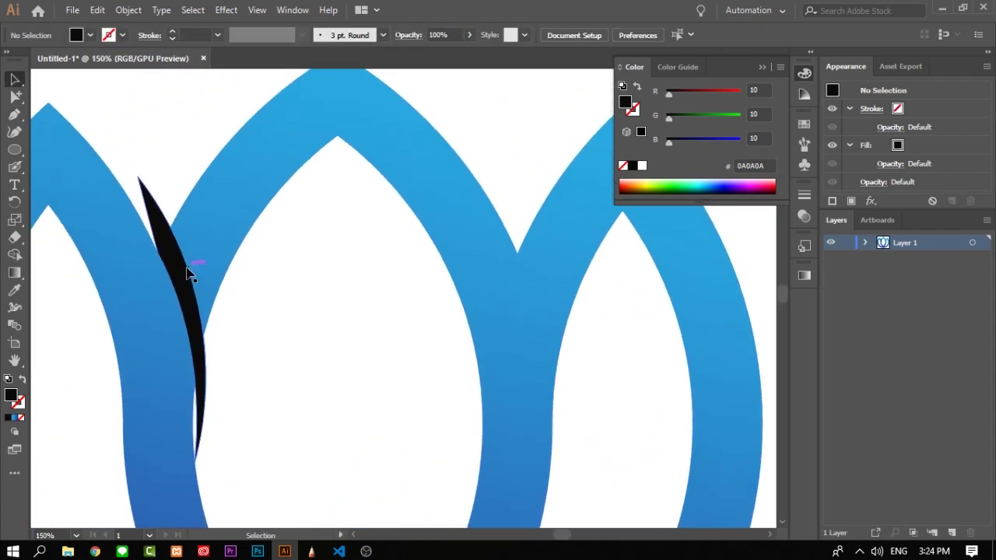
Place a copy of the crescent at the right petal notch, then select the whole lotus.
left_click(176, 269)
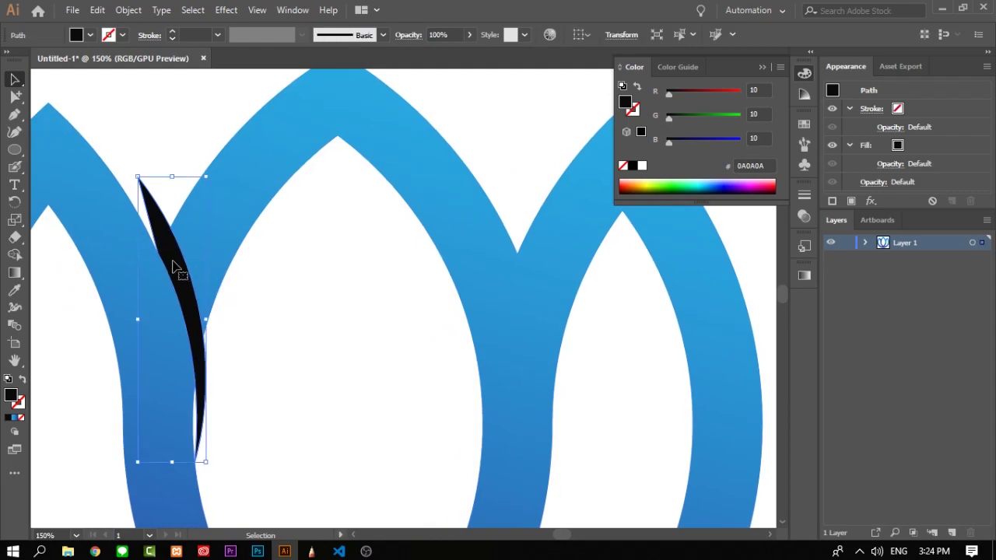
left_click_drag(174, 266, 534, 263)
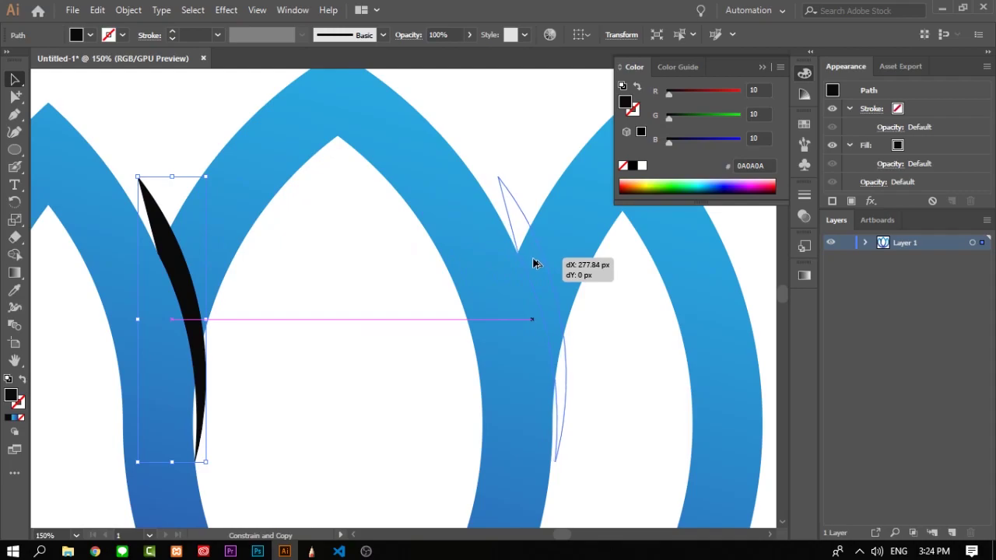
left_click_drag(534, 263, 534, 265)
scroll(509, 272, "up", 10)
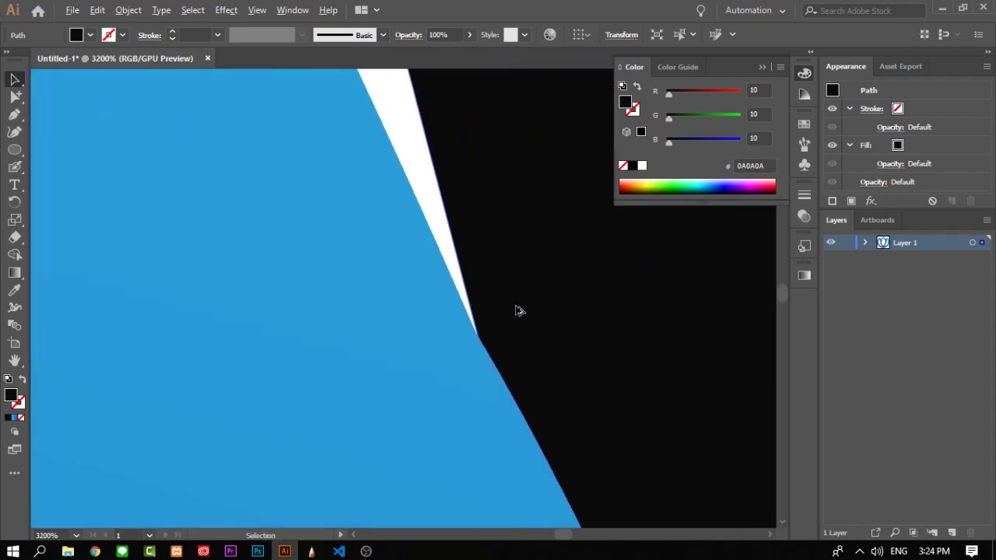
scroll(518, 310, "down", 5)
scroll(544, 343, "down", 5)
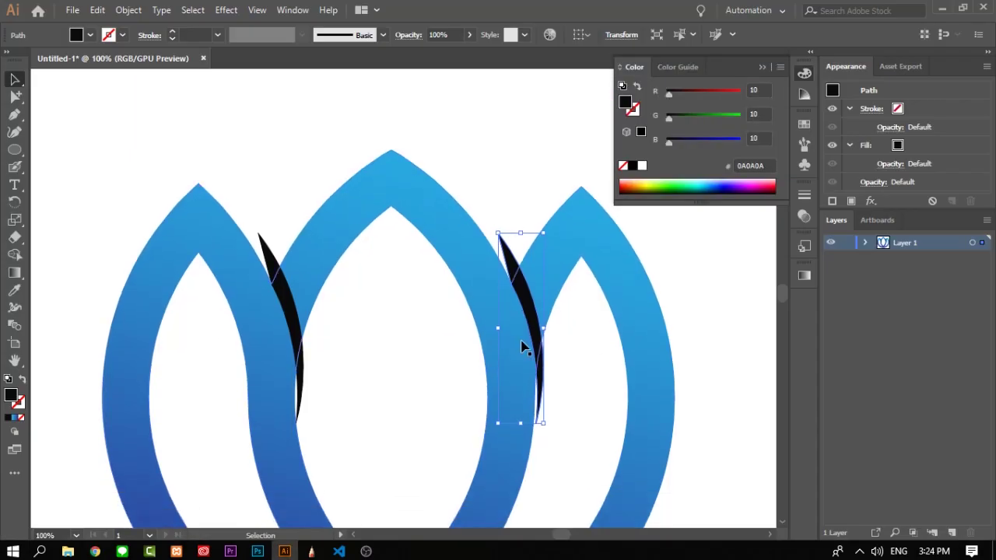
scroll(523, 348, "down", 3)
scroll(534, 335, "up", 2)
left_click_drag(417, 304, 151, 171)
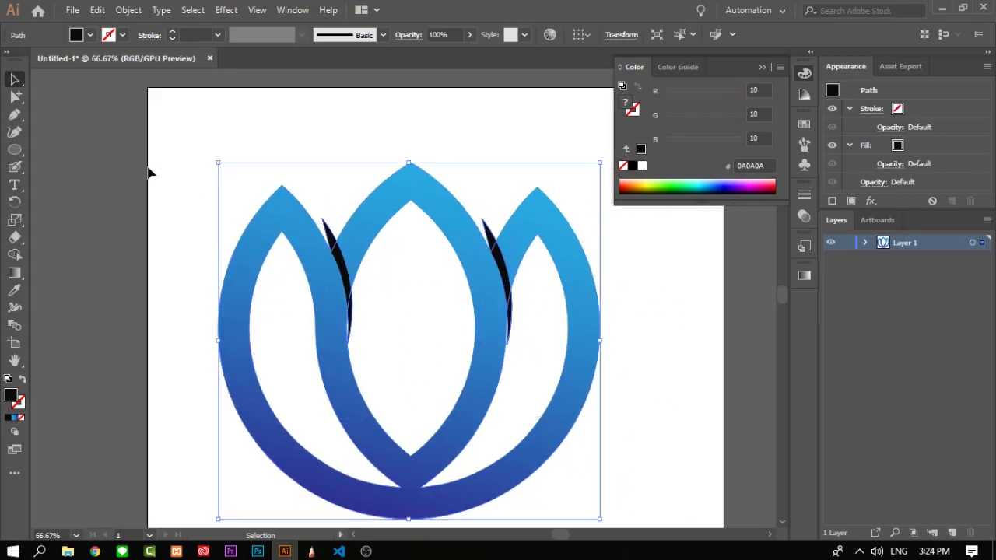
scroll(401, 221, "up", 1)
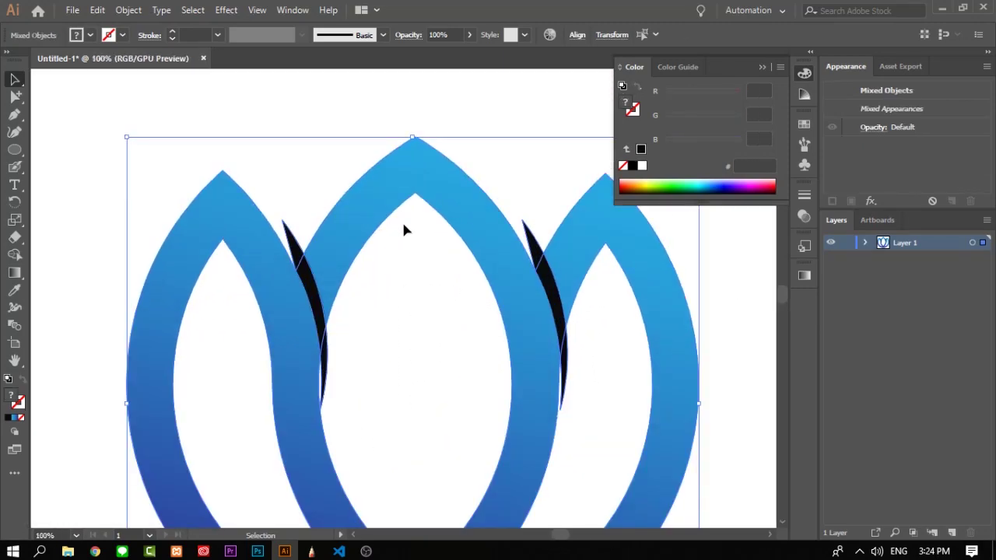
Delete the overhanging part of the left crescent with the Shape Builder.
key("shift+m")
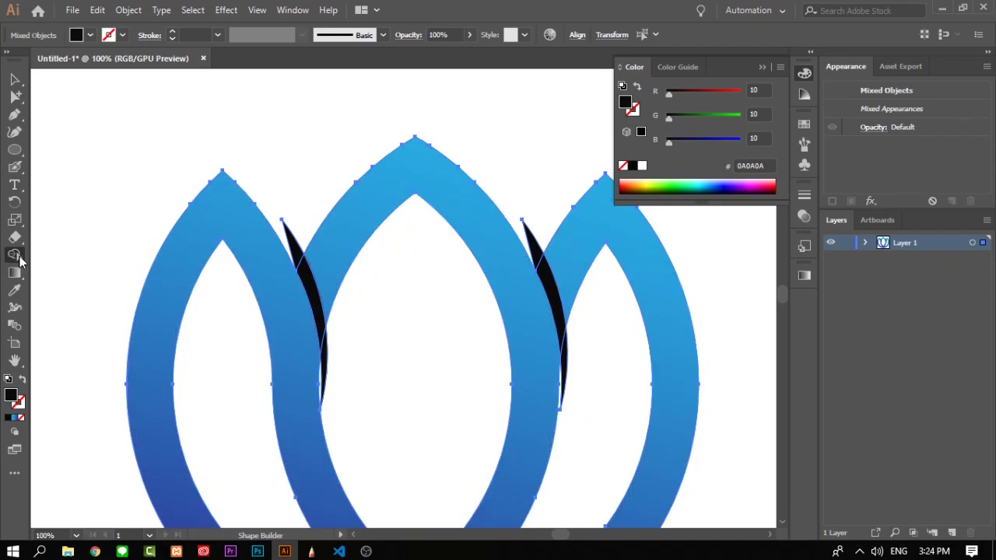
scroll(288, 260, "up", 1)
scroll(291, 260, "up", 1)
scroll(294, 261, "up", 1)
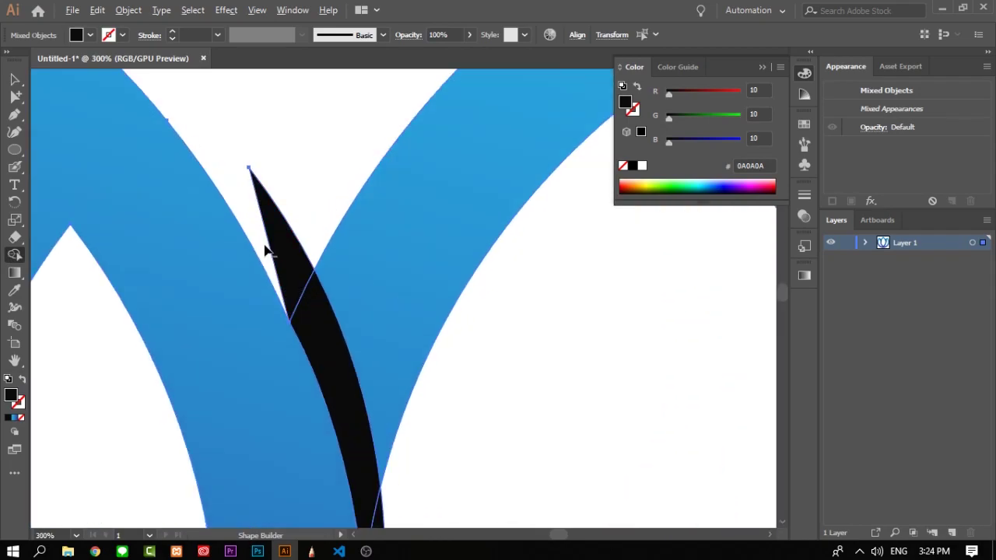
scroll(357, 311, "down", 3)
left_click_drag(366, 428, 423, 376)
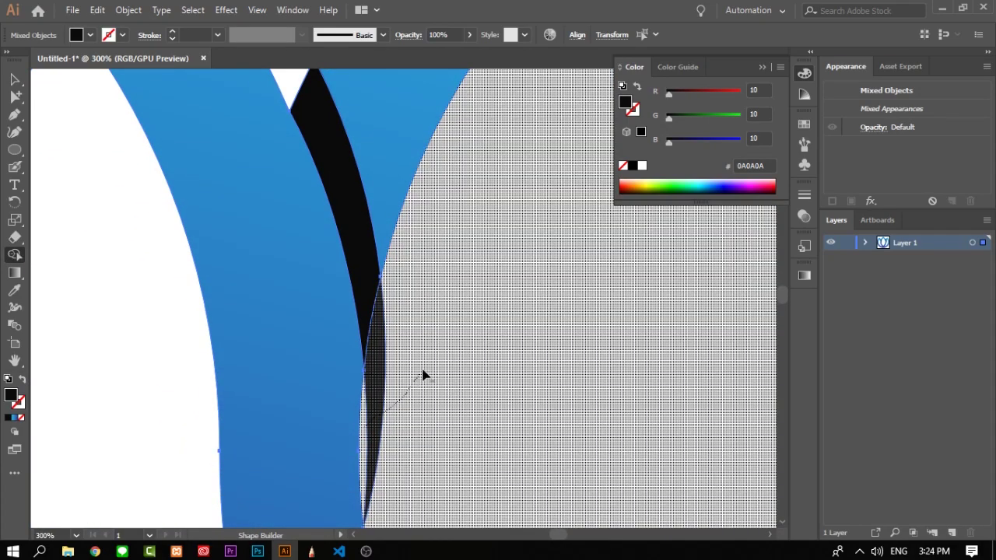
scroll(422, 376, "down", 2)
scroll(534, 378, "up", 1)
scroll(616, 339, "up", 1)
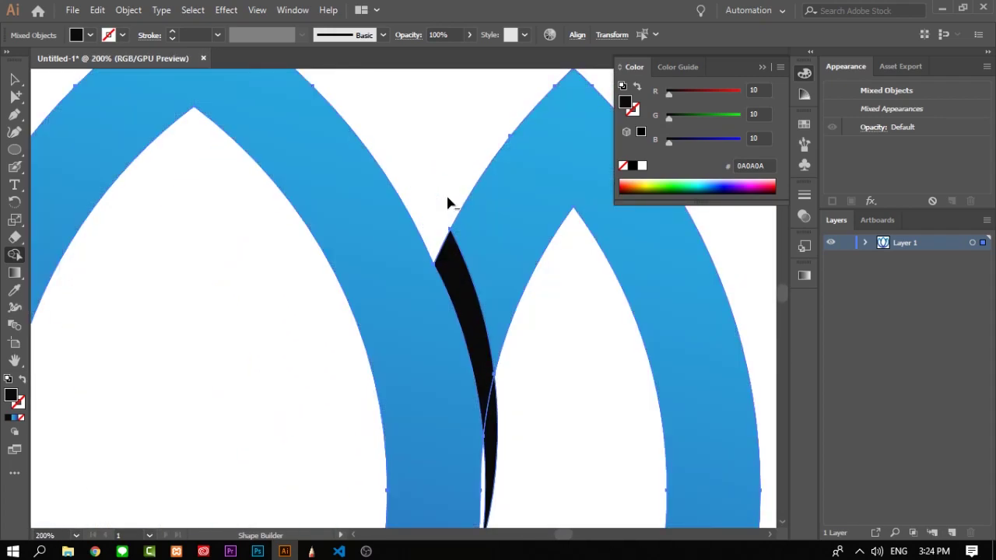
Delete the right crescent's overhanging part, then deselect the artwork.
left_click_drag(531, 425, 489, 459)
scroll(504, 467, "down", 5)
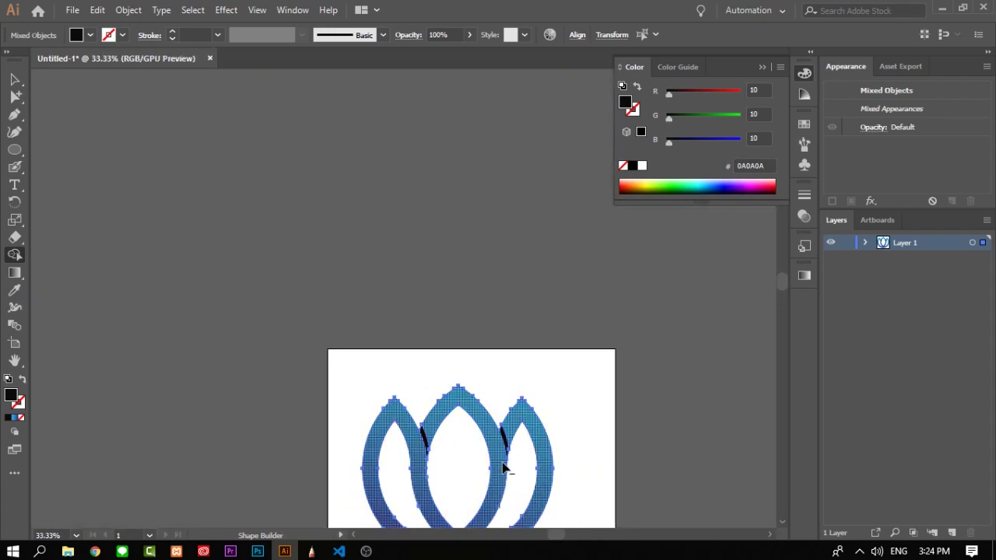
scroll(504, 467, "up", 2)
right_click(490, 425)
scroll(518, 333, "up", 3)
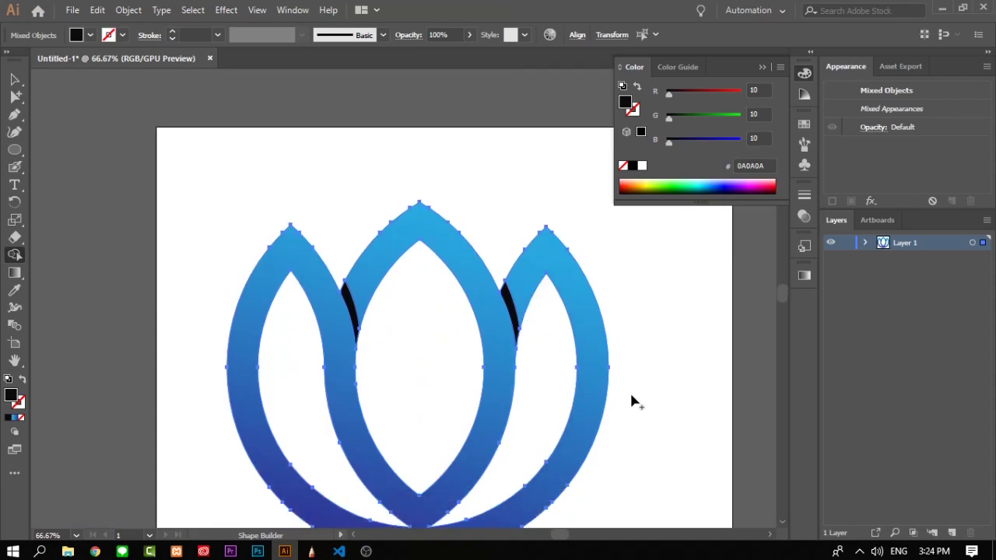
scroll(596, 249, "up", 1)
scroll(236, 241, "up", 1)
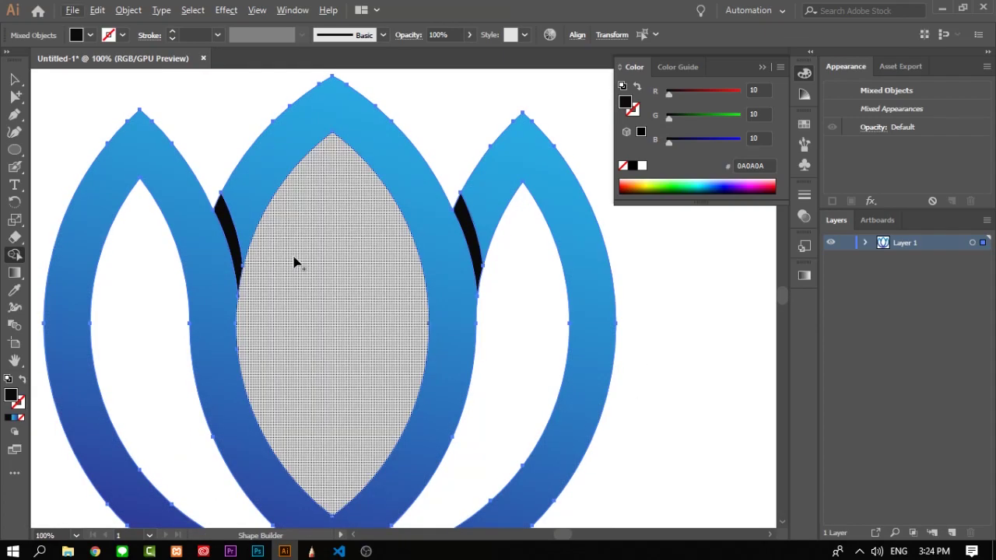
key("v")
left_click(65, 104)
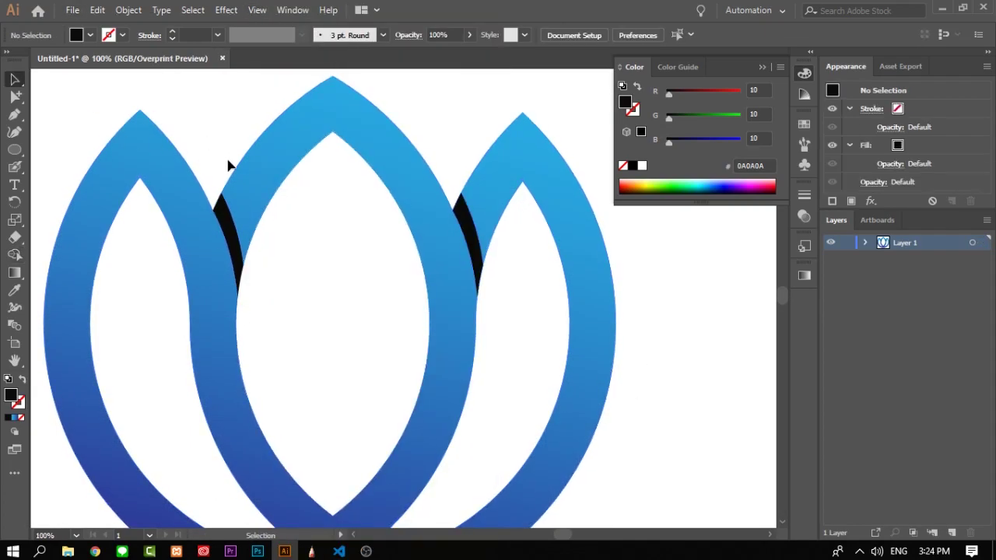
Try 20% opacity on the left black sliver, then undo it.
left_click(226, 226)
scroll(226, 225, "up", 1)
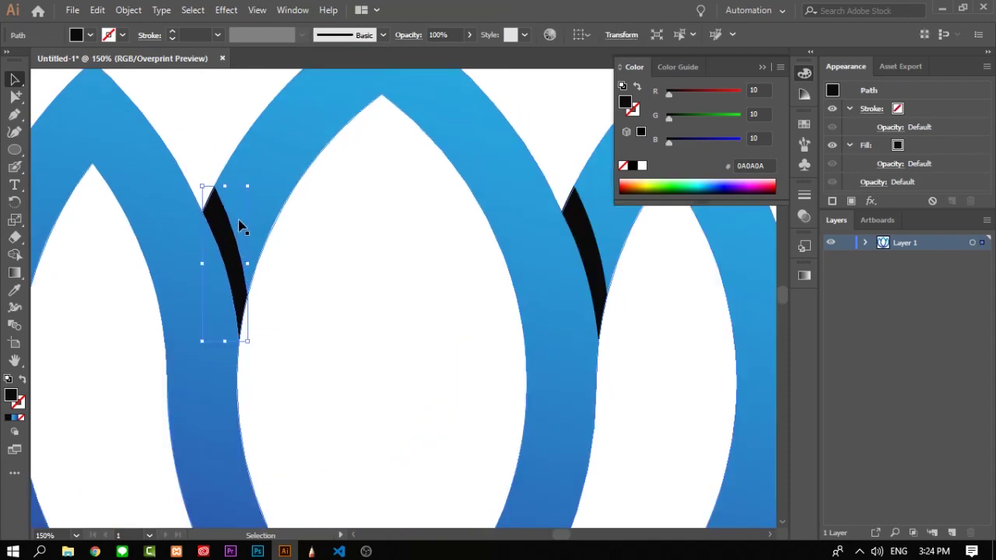
left_click(438, 35)
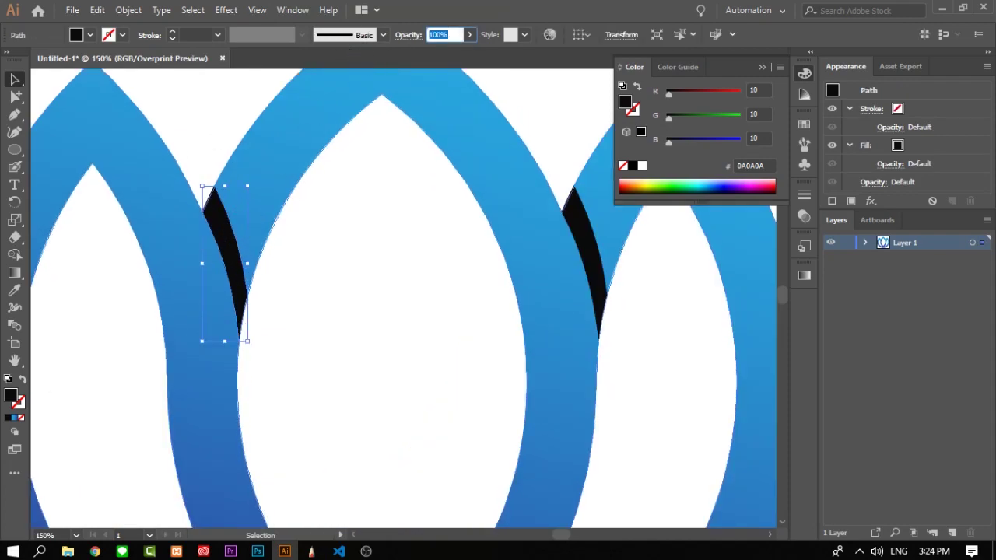
type("20")
key("Return")
key("ctrl+z")
key("ctrl+z")
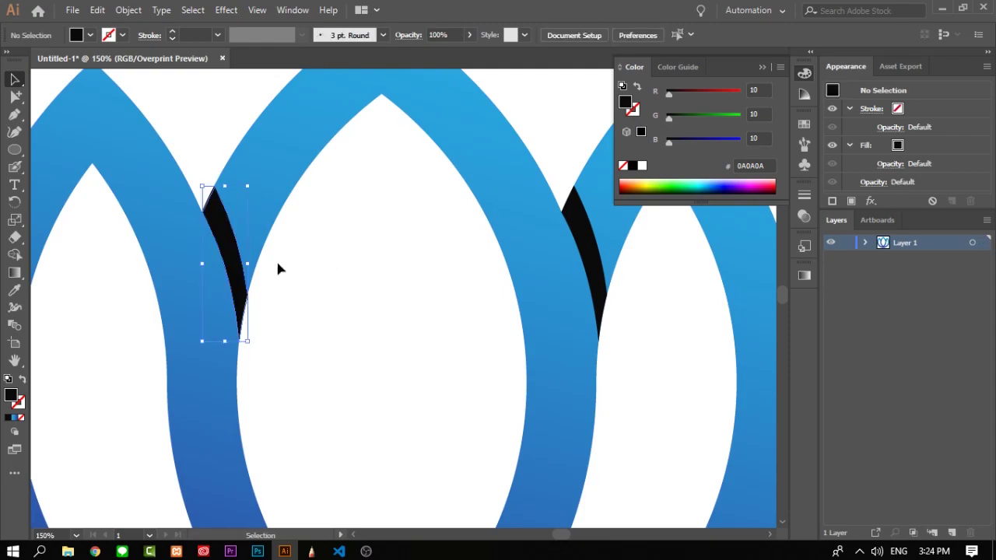
scroll(304, 249, "down", 3)
scroll(287, 255, "up", 2)
Give both slivers the petal's blue gradient using the Eyedropper.
left_click(265, 237)
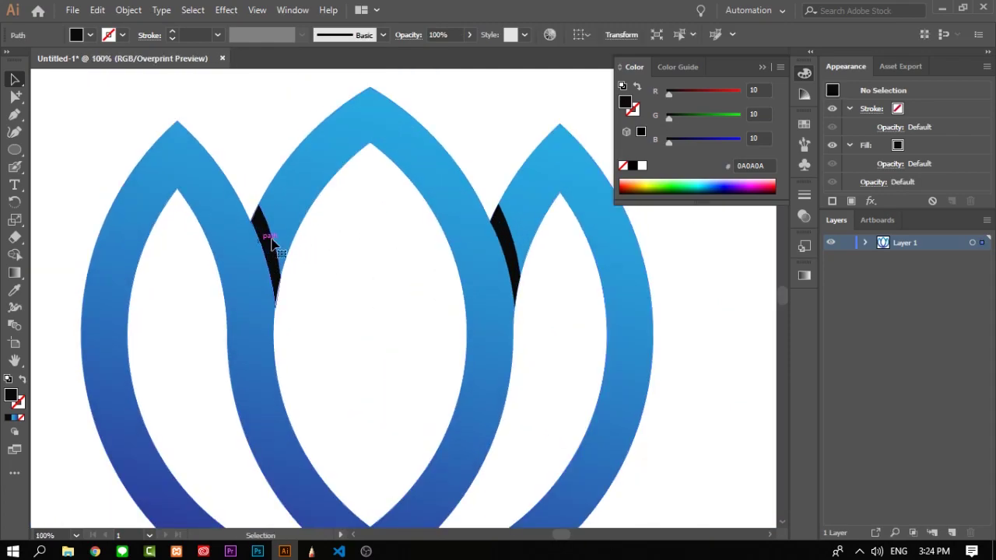
left_click(505, 242, "shift")
key("i")
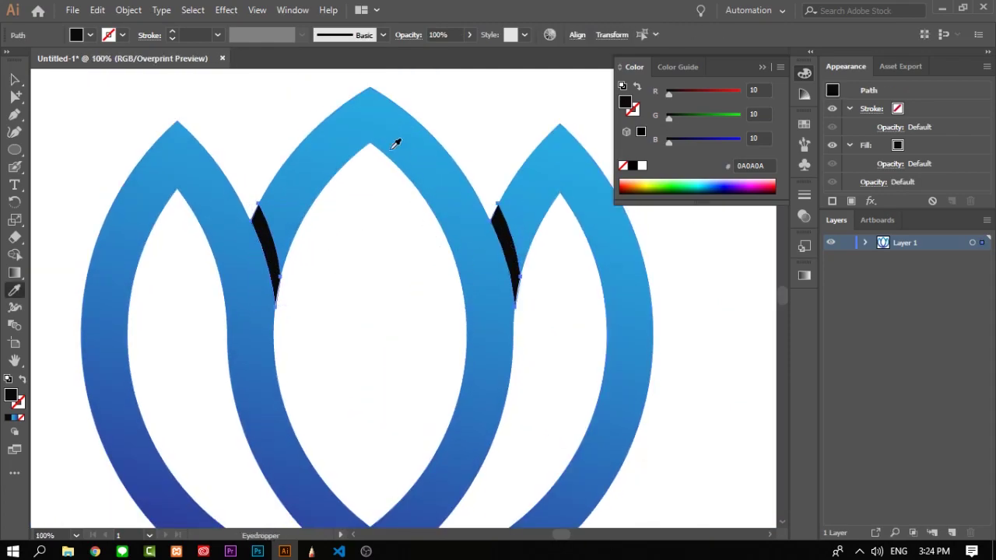
left_click(389, 125)
key("v")
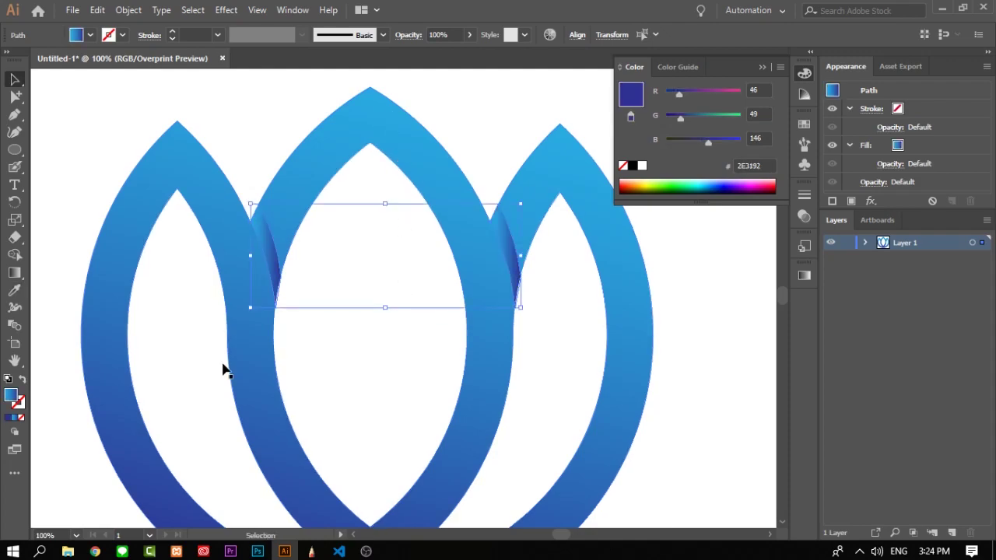
Angle the slivers' gradient from lower right up to the middle petal's top, then deselect.
left_click(14, 272)
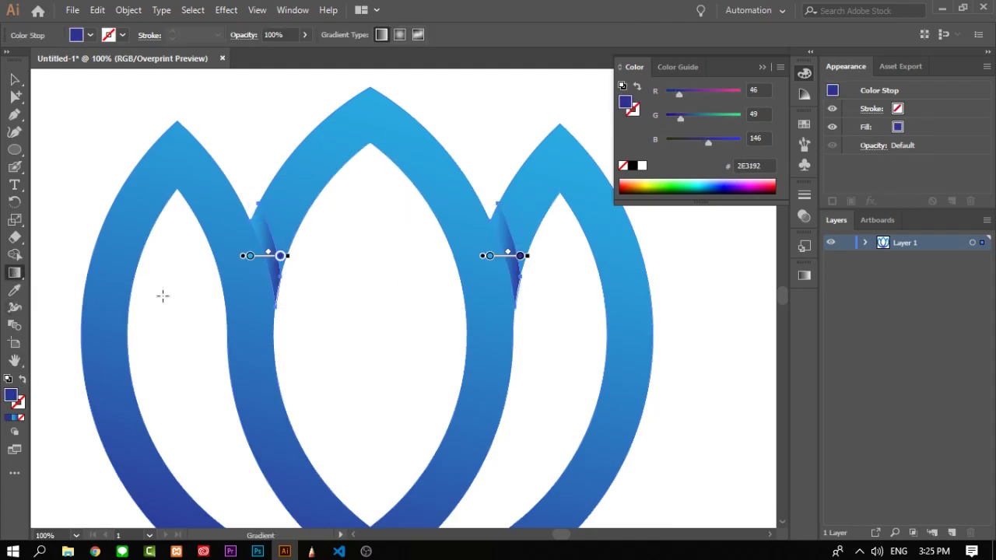
left_click_drag(374, 404, 354, 103)
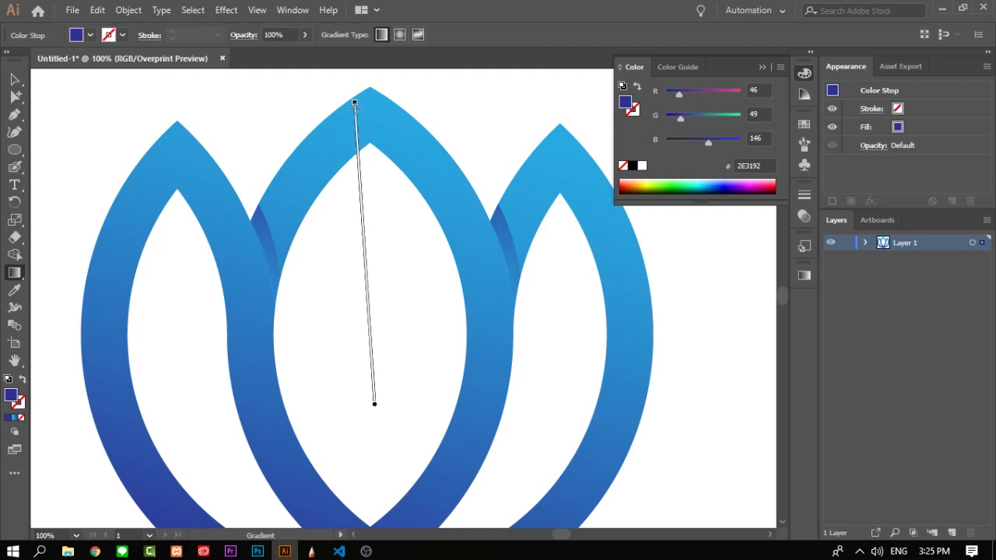
mouse_move(375, 404)
left_mouse_down()
mouse_move(391, 316)
mouse_move(386, 221)
left_mouse_up()
mouse_move(283, 102)
left_mouse_down()
mouse_move(369, 200)
mouse_move(409, 285)
left_mouse_up()
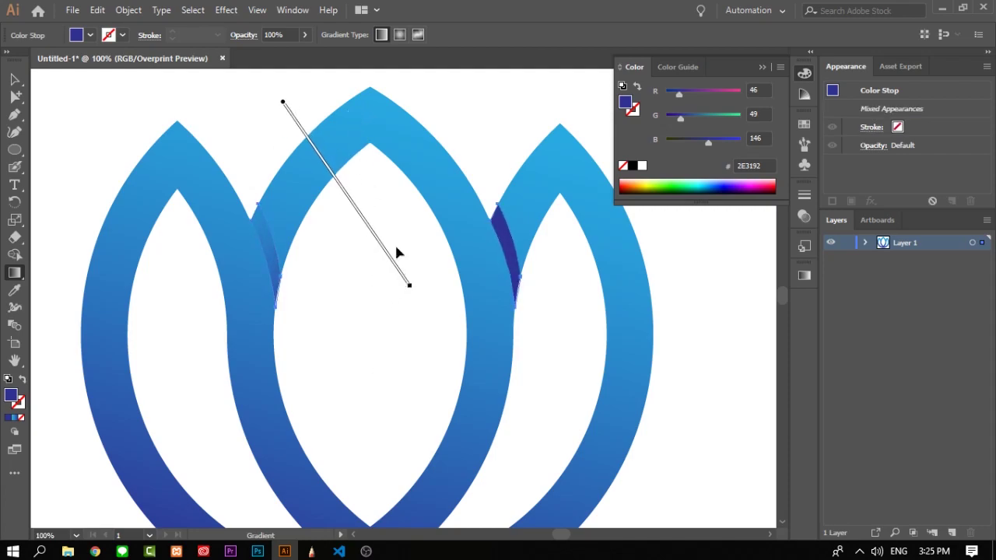
key("ctrl+minus")
key("ctrl+minus")
left_click_drag(369, 140, 418, 337)
key("ctrl+plus")
key("ctrl+plus")
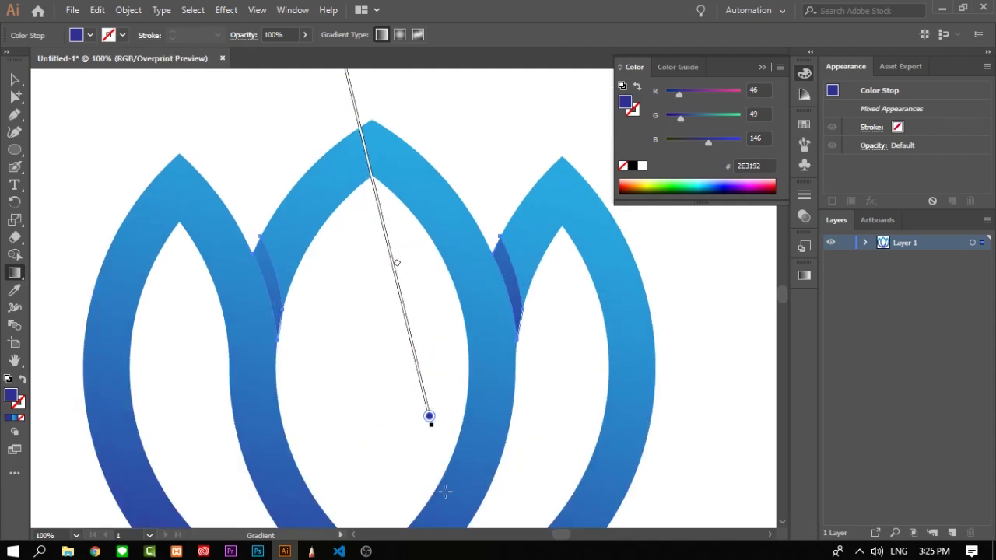
mouse_move(446, 491)
left_mouse_down()
mouse_move(373, 218)
mouse_move(371, 117)
mouse_move(361, 119)
mouse_move(347, 96)
left_mouse_up()
scroll(351, 88, "up", 3)
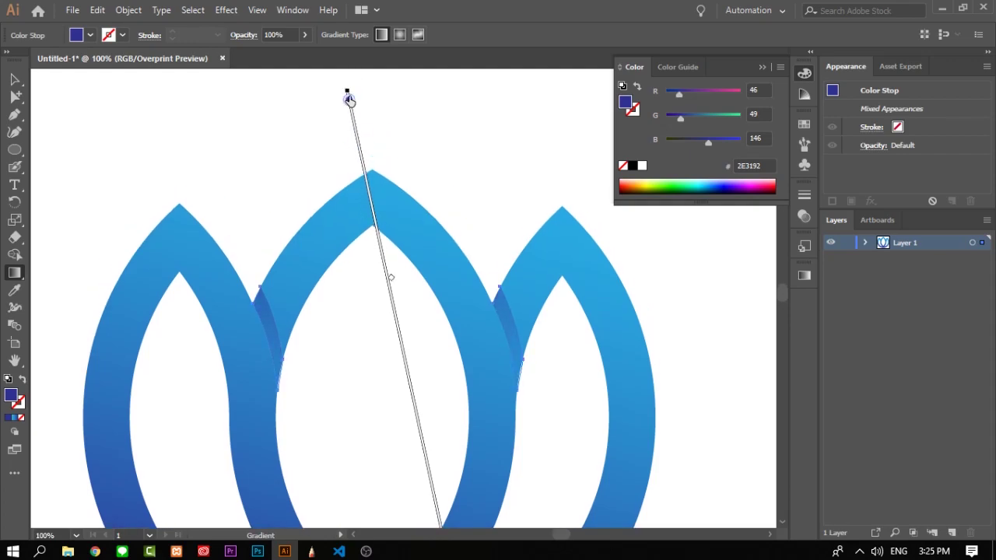
key("v")
left_click(508, 141)
key("ctrl+minus")
key("ctrl+minus")
scroll(559, 315, "up", 1)
Marquee-select the finished lotus logo to inspect it, then bring up the Instagram reference post.
scroll(394, 340, "up", 2)
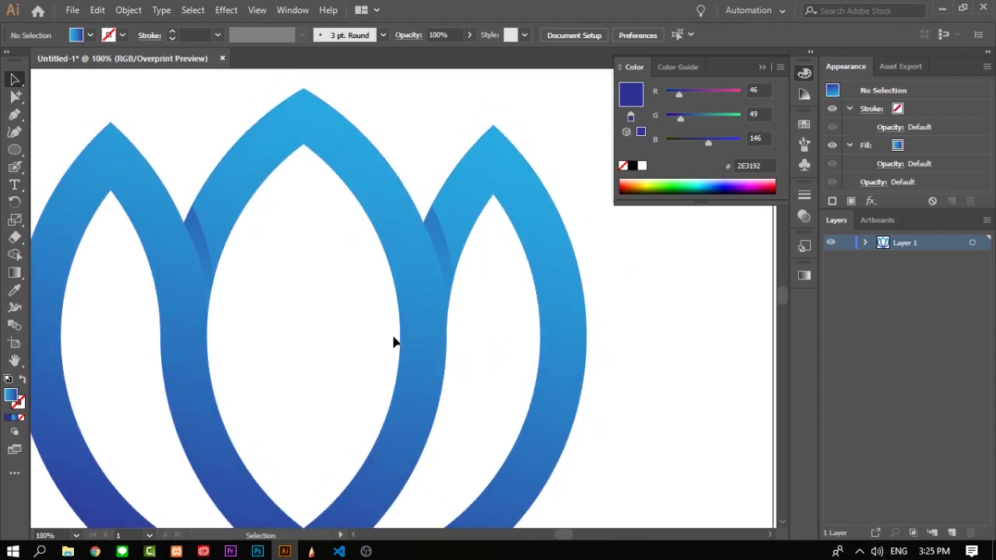
scroll(269, 402, "down", 3)
scroll(534, 382, "up", 1)
scroll(545, 381, "down", 1)
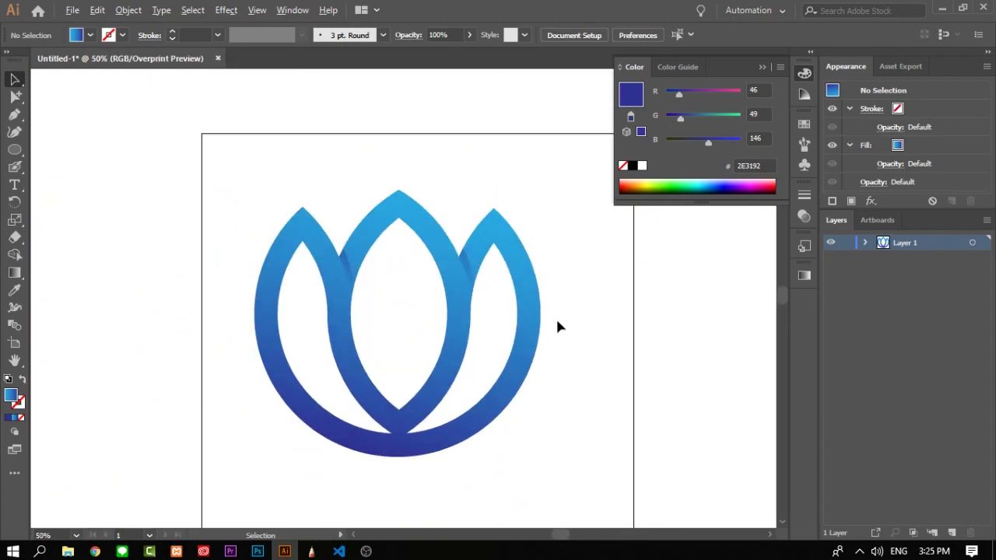
key("alt+Tab")
key("alt+Tab")
left_click_drag(627, 499, 134, 170)
scroll(482, 296, "down", 1)
scroll(530, 350, "right", 2)
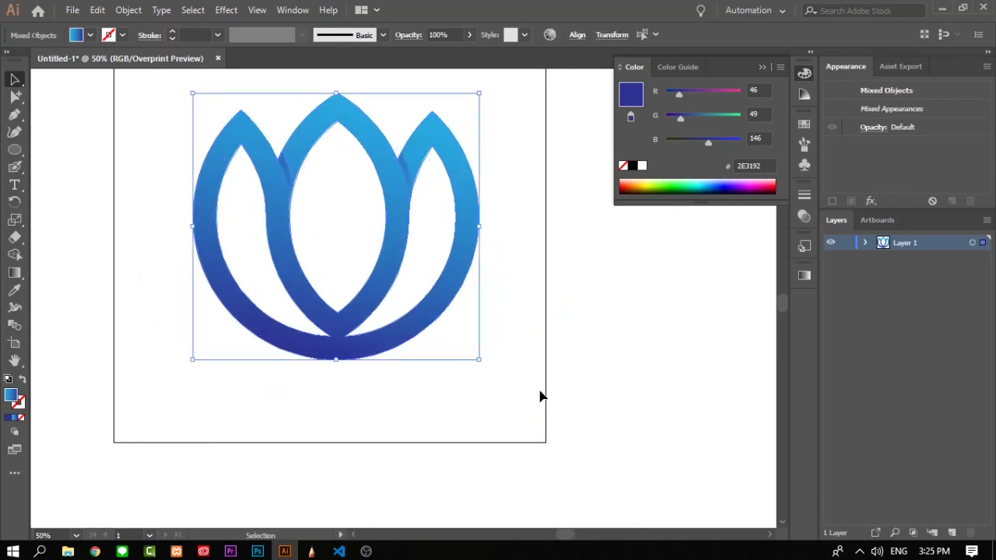
scroll(556, 436, "up", 2)
key("alt+Tab")
key("alt+Tab")
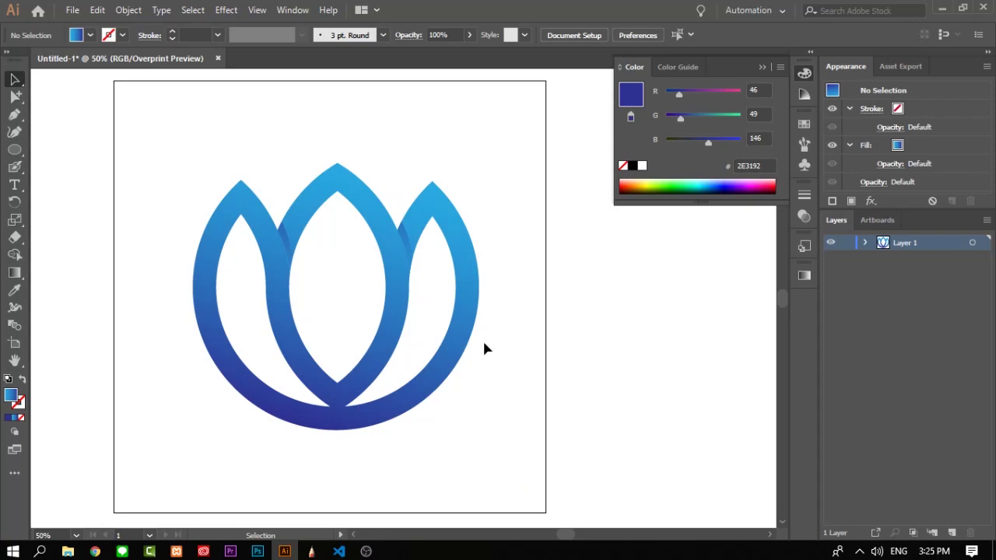
key("alt+Tab")
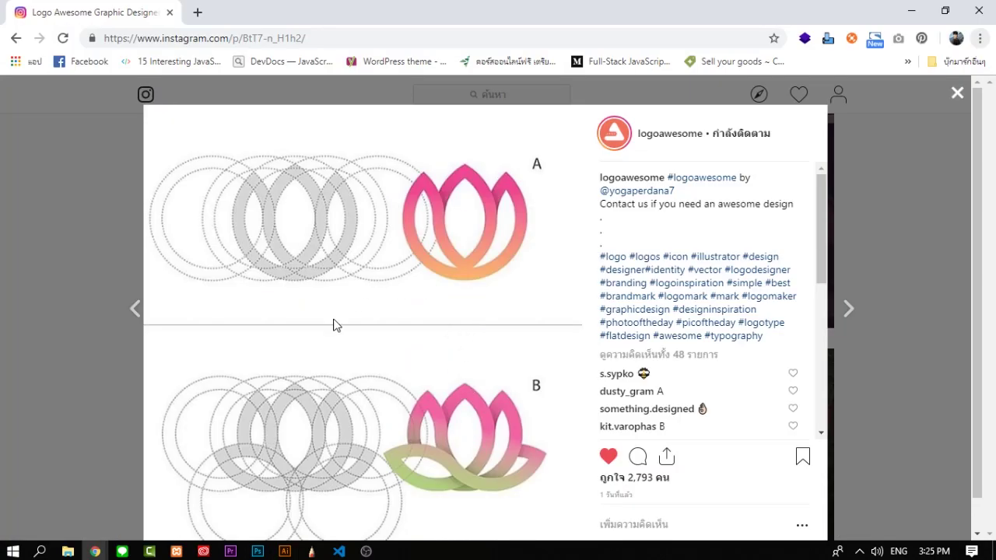
scroll(342, 319, "down", 1)
key("alt+Tab")
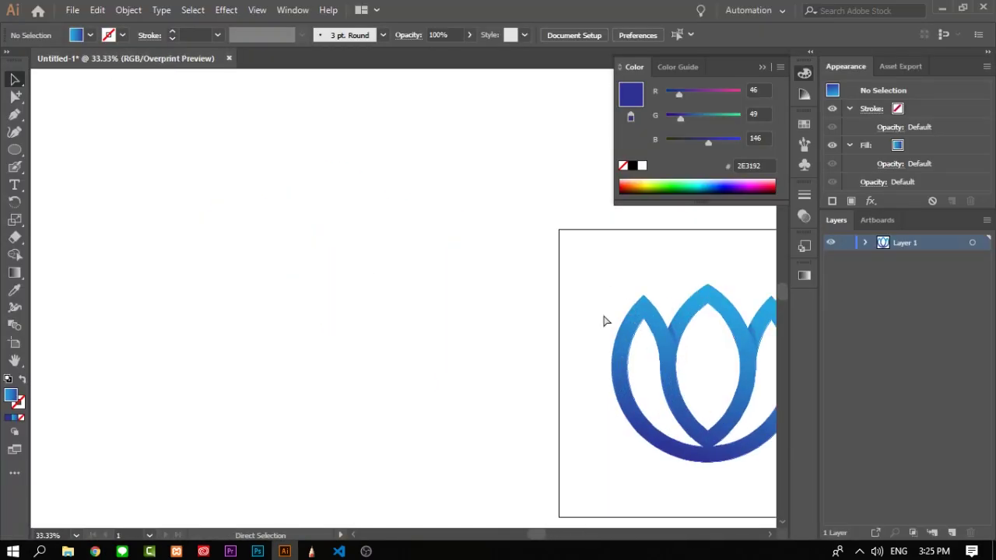
key("alt+Tab")
key("alt+Tab")
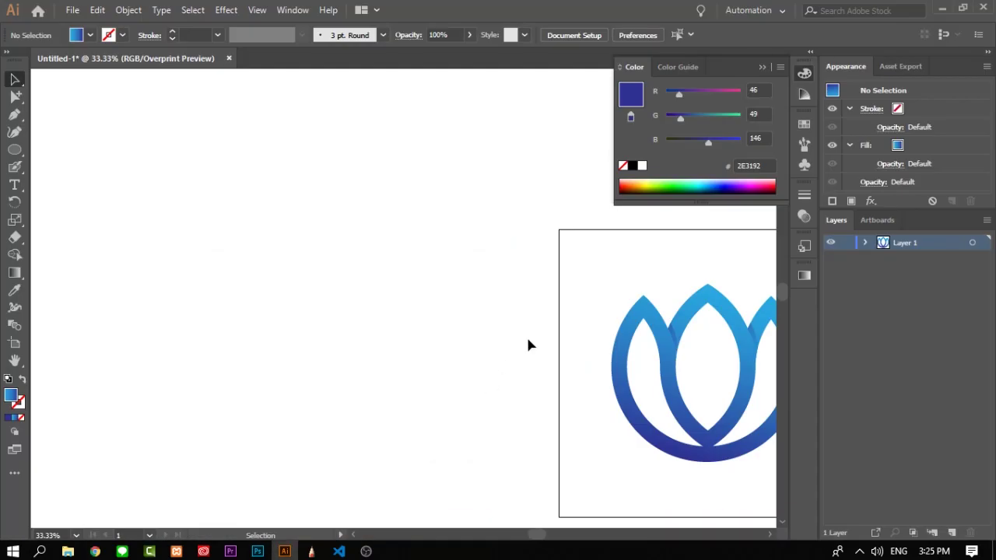
scroll(529, 344, "right", 3)
scroll(618, 329, "right", 3)
key("alt+Tab")
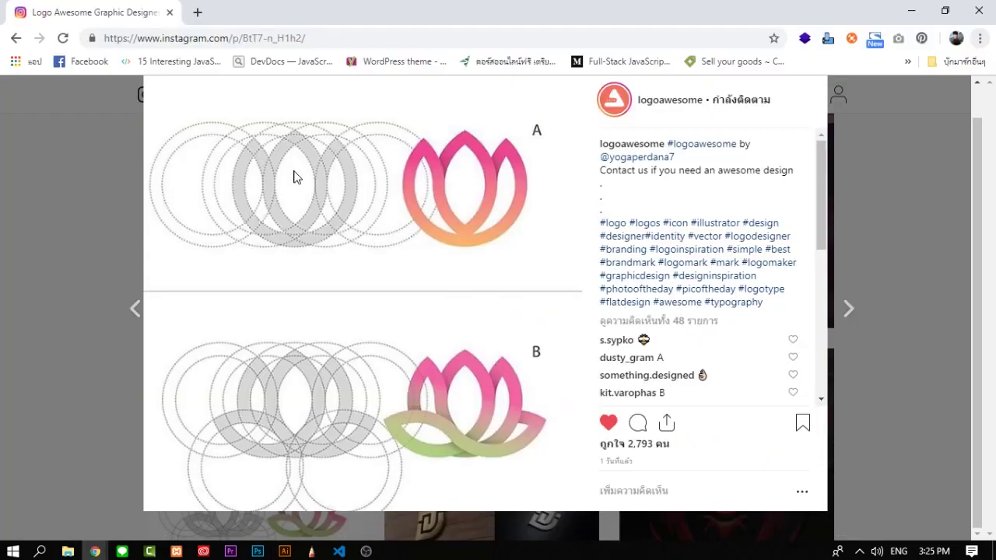
key("alt+Tab")
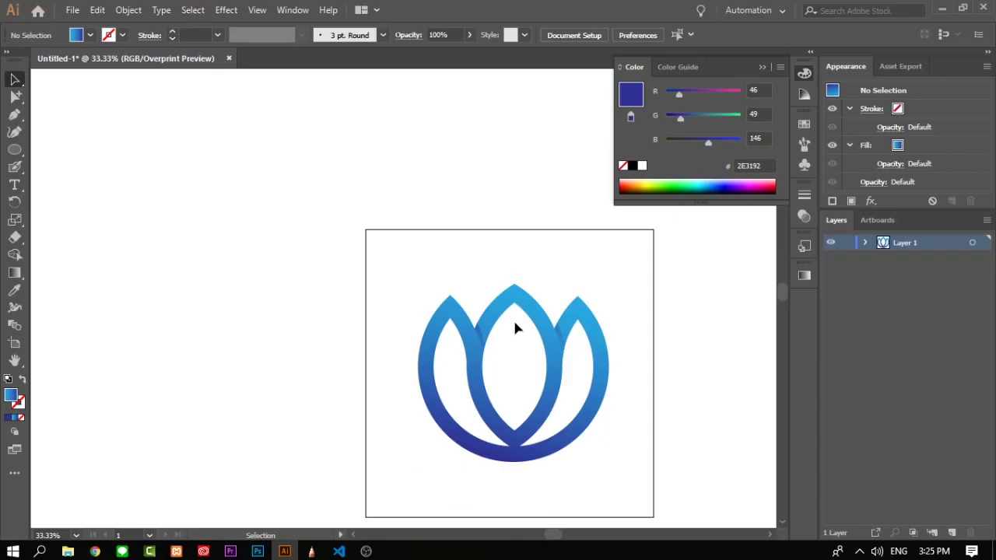
left_click_drag(278, 218, 678, 485)
scroll(566, 407, "right", 1)
scroll(518, 463, "down", 1)
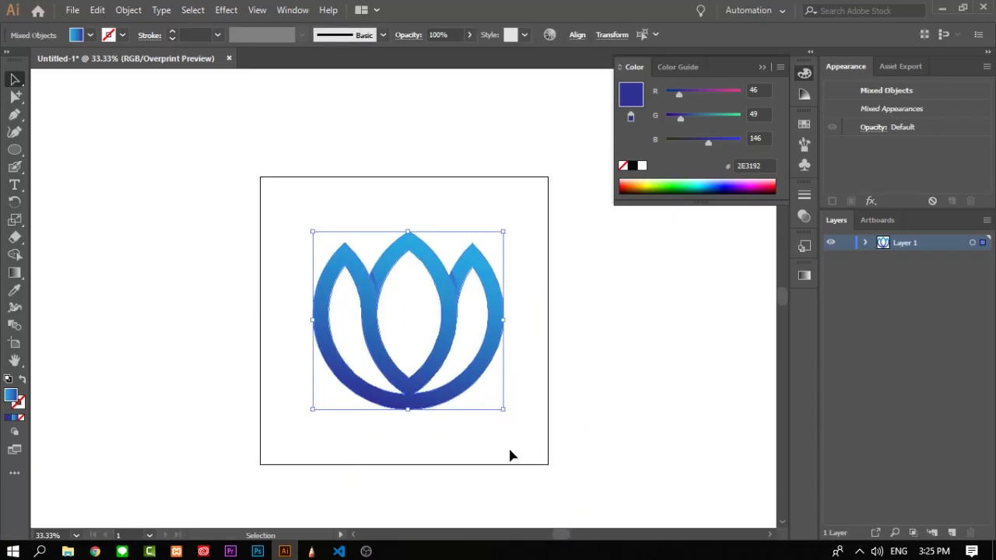
left_click(510, 457)
scroll(449, 385, "up", 1)
scroll(474, 376, "up", 1)
left_click_drag(181, 164, 561, 441)
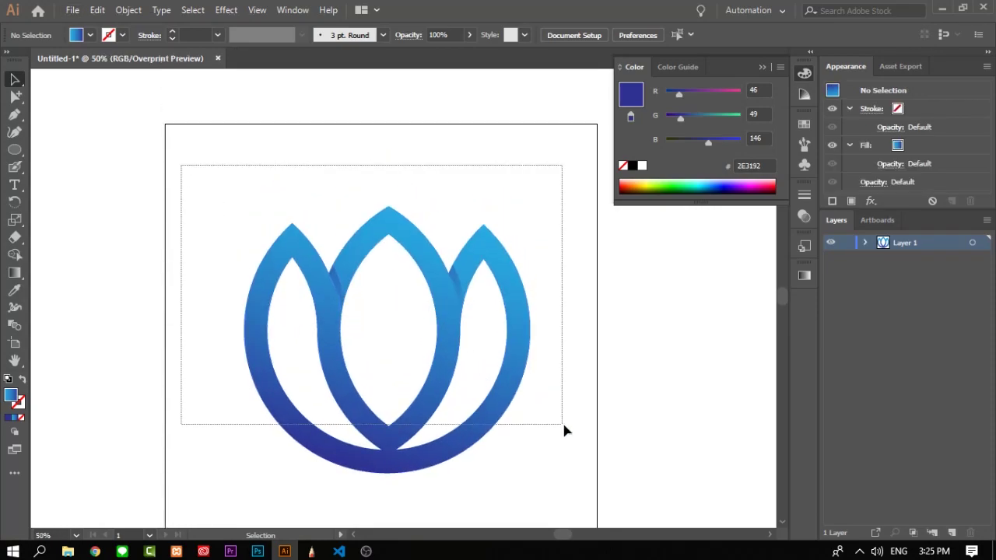
scroll(556, 436, "down", 1)
left_click(589, 315)
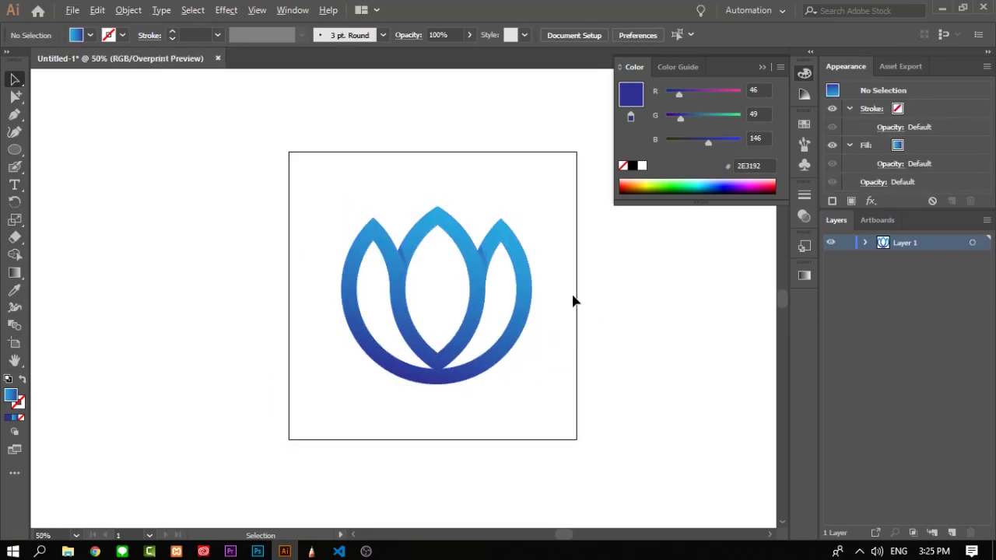
scroll(572, 299, "up", 1)
left_click_drag(185, 145, 609, 478)
key("alt+Tab")
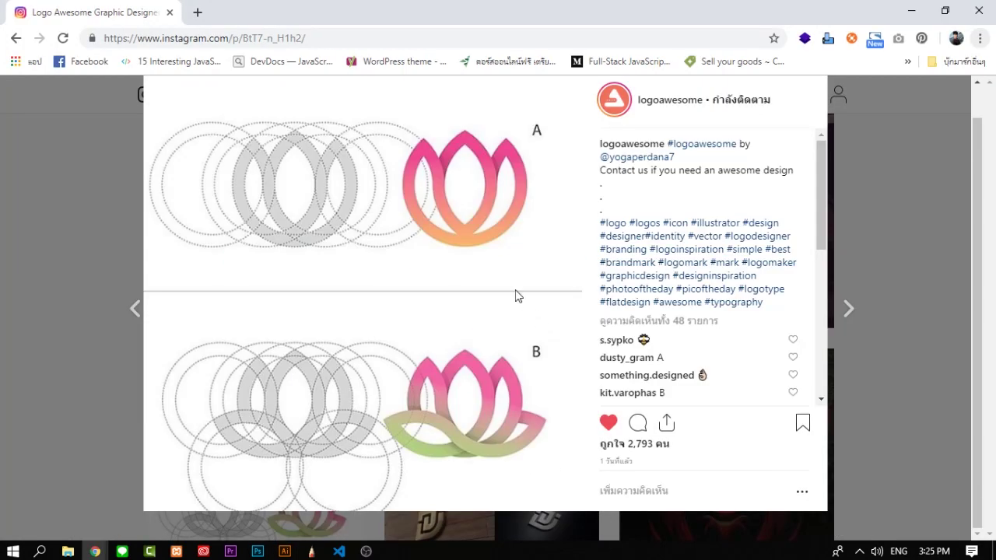
left_click_drag(448, 5, 702, 54)
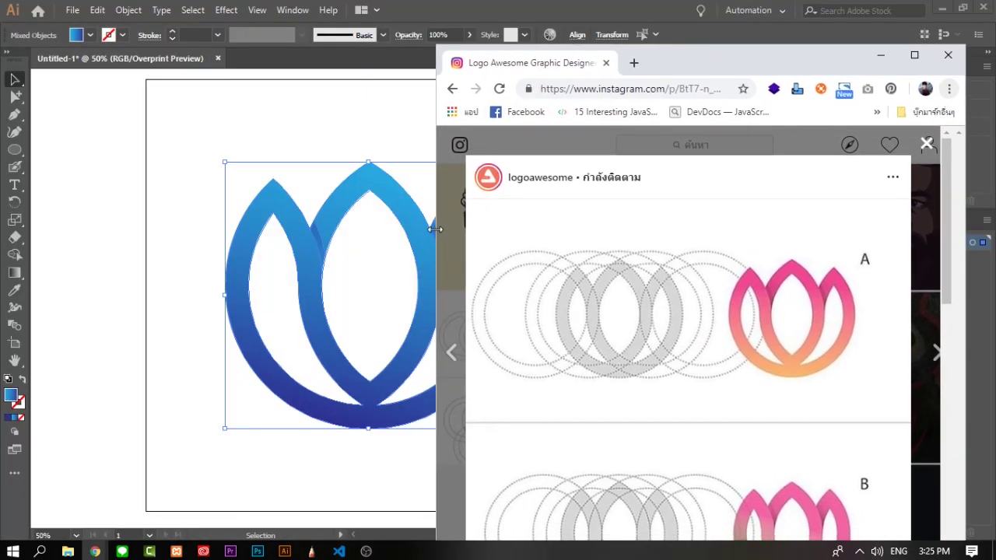
Narrow the Chrome reference window and move it up and right beside the logo.
mouse_move(438, 229)
left_mouse_down()
mouse_move(544, 229)
mouse_move(536, 229)
left_mouse_up()
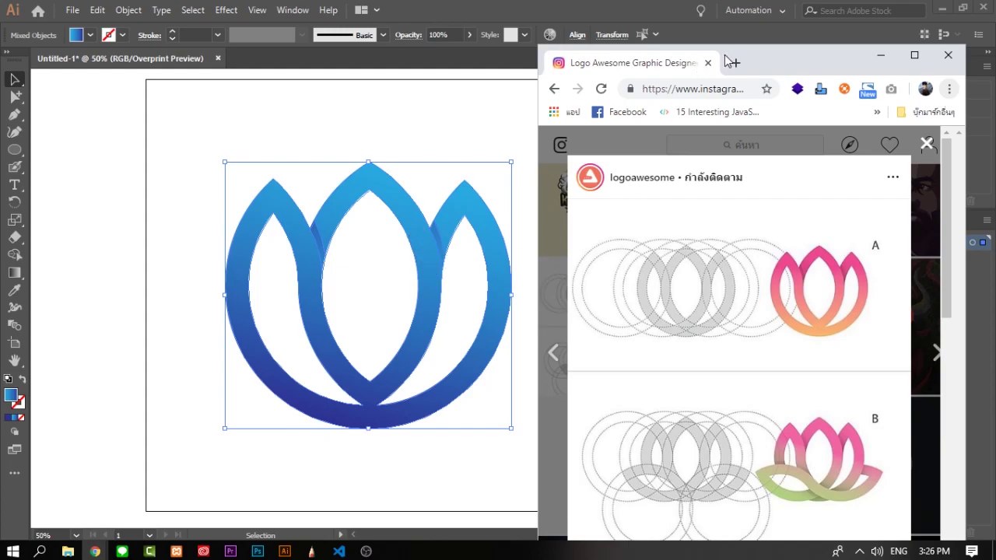
left_click_drag(753, 62, 761, 25)
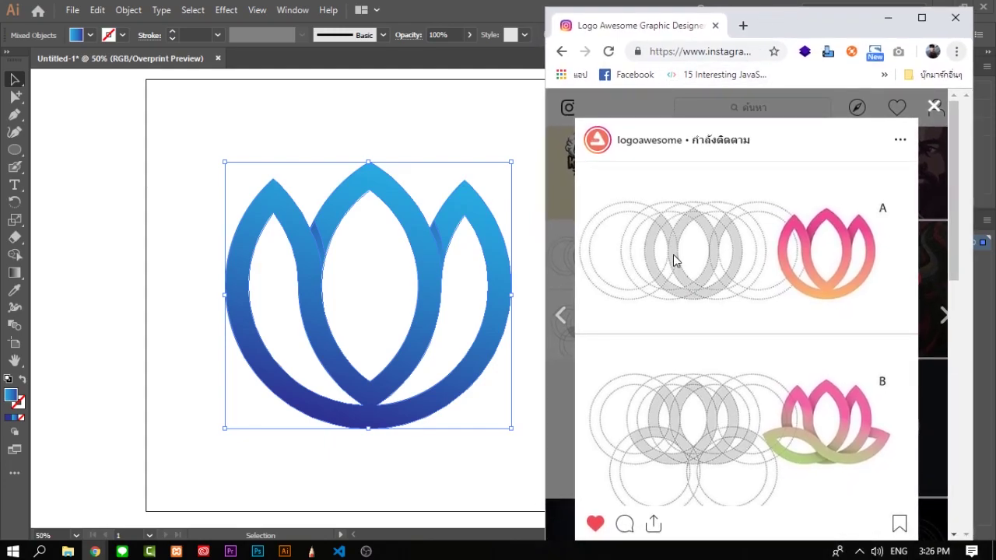